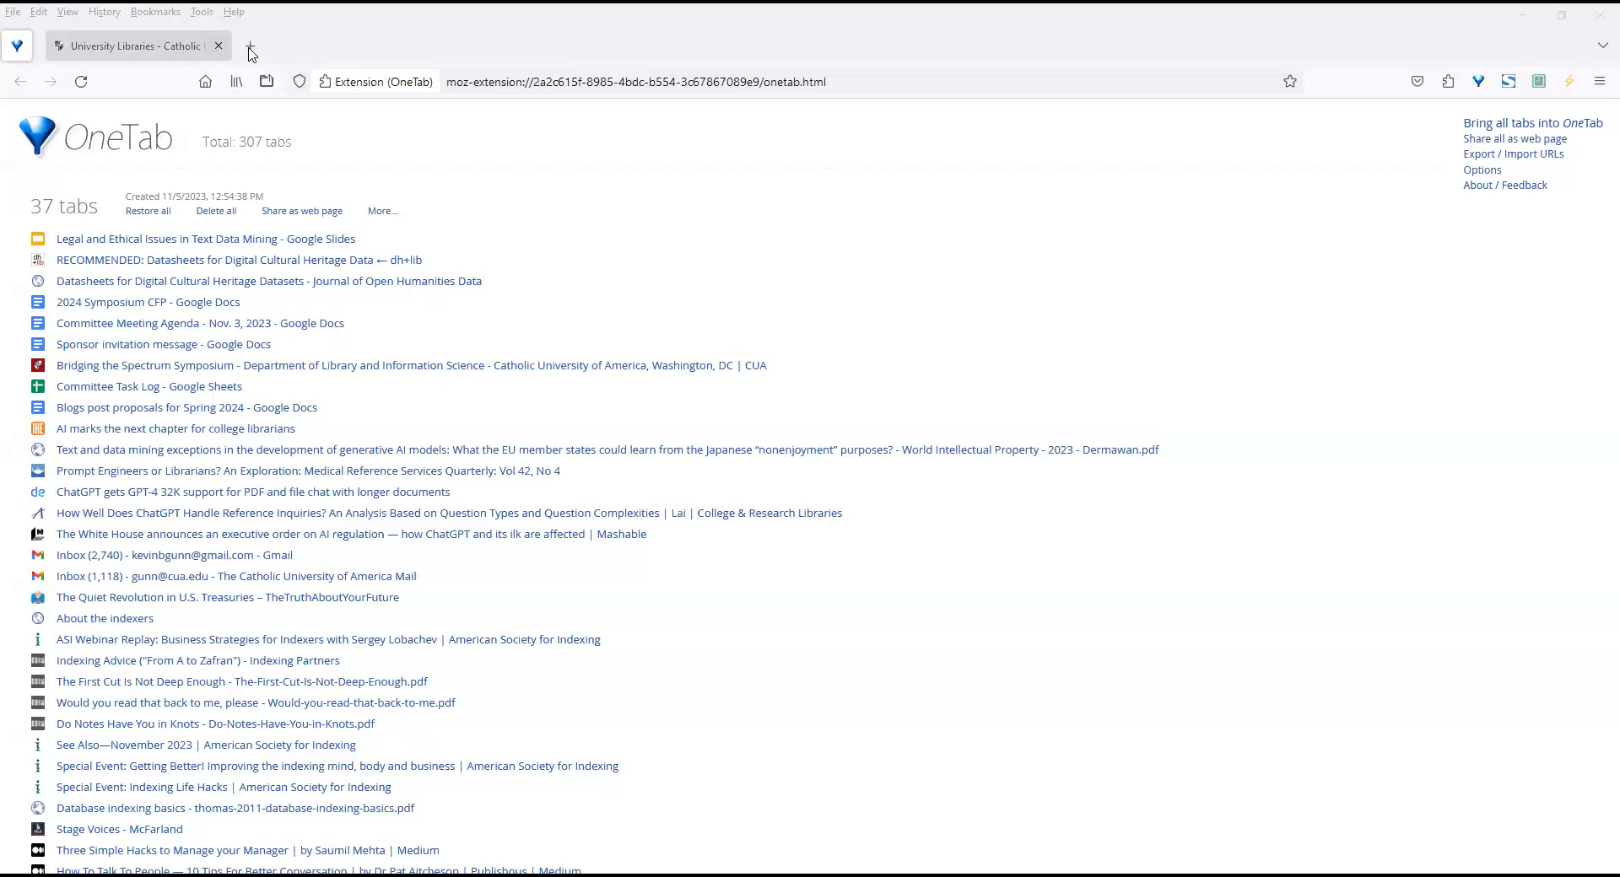
# Open the HathiTrust Digital Library website in a new browser tab.
pyautogui.click(251, 47)
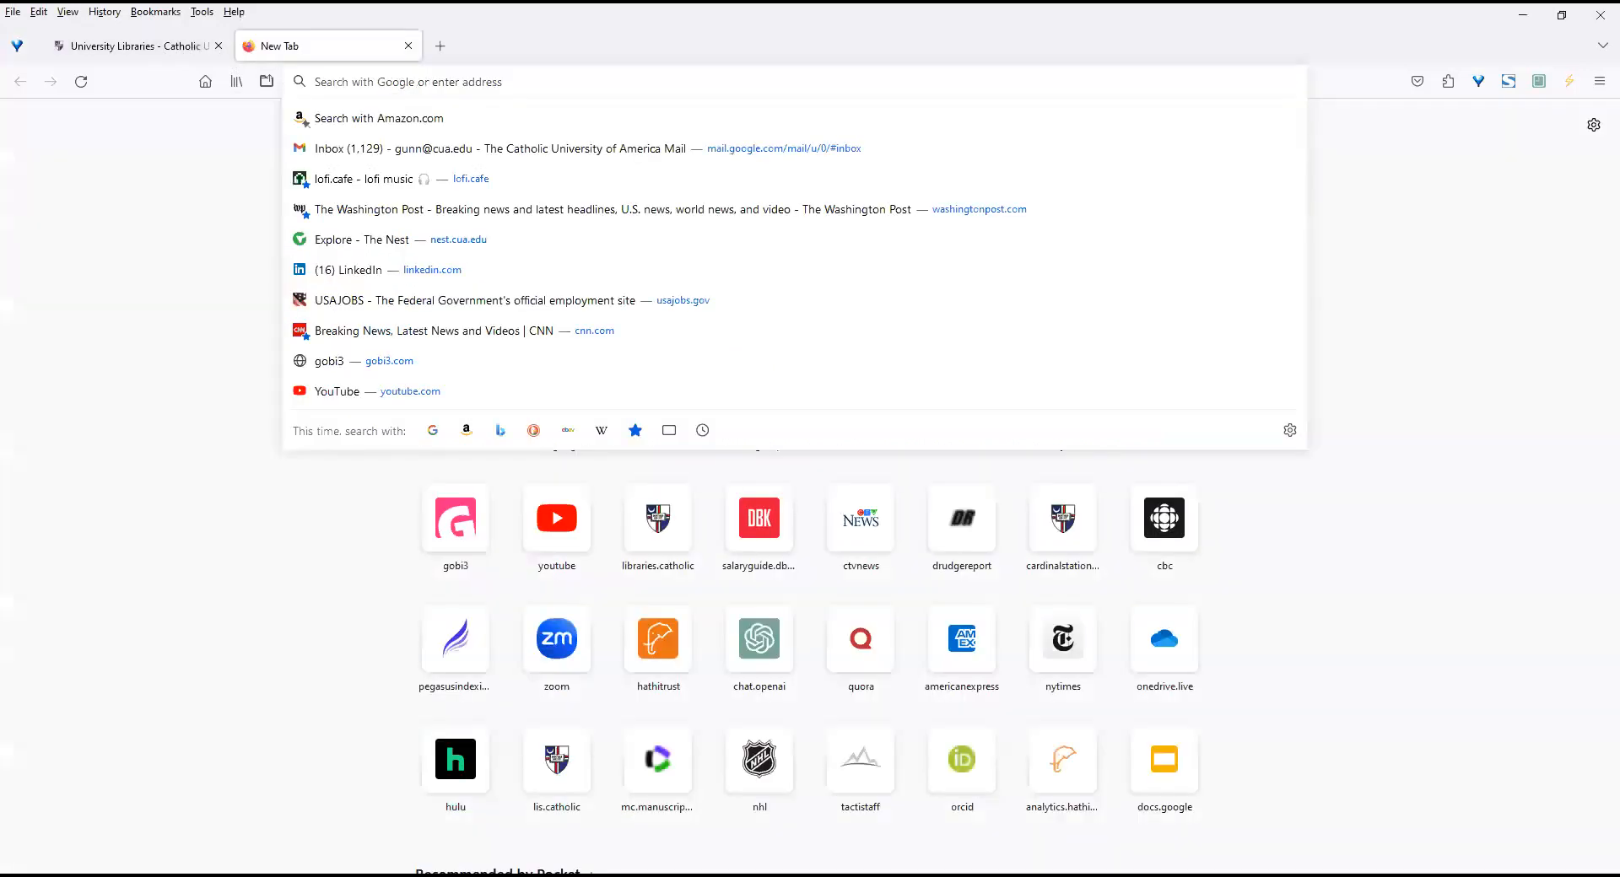
pyautogui.write('hathitrust.org/')
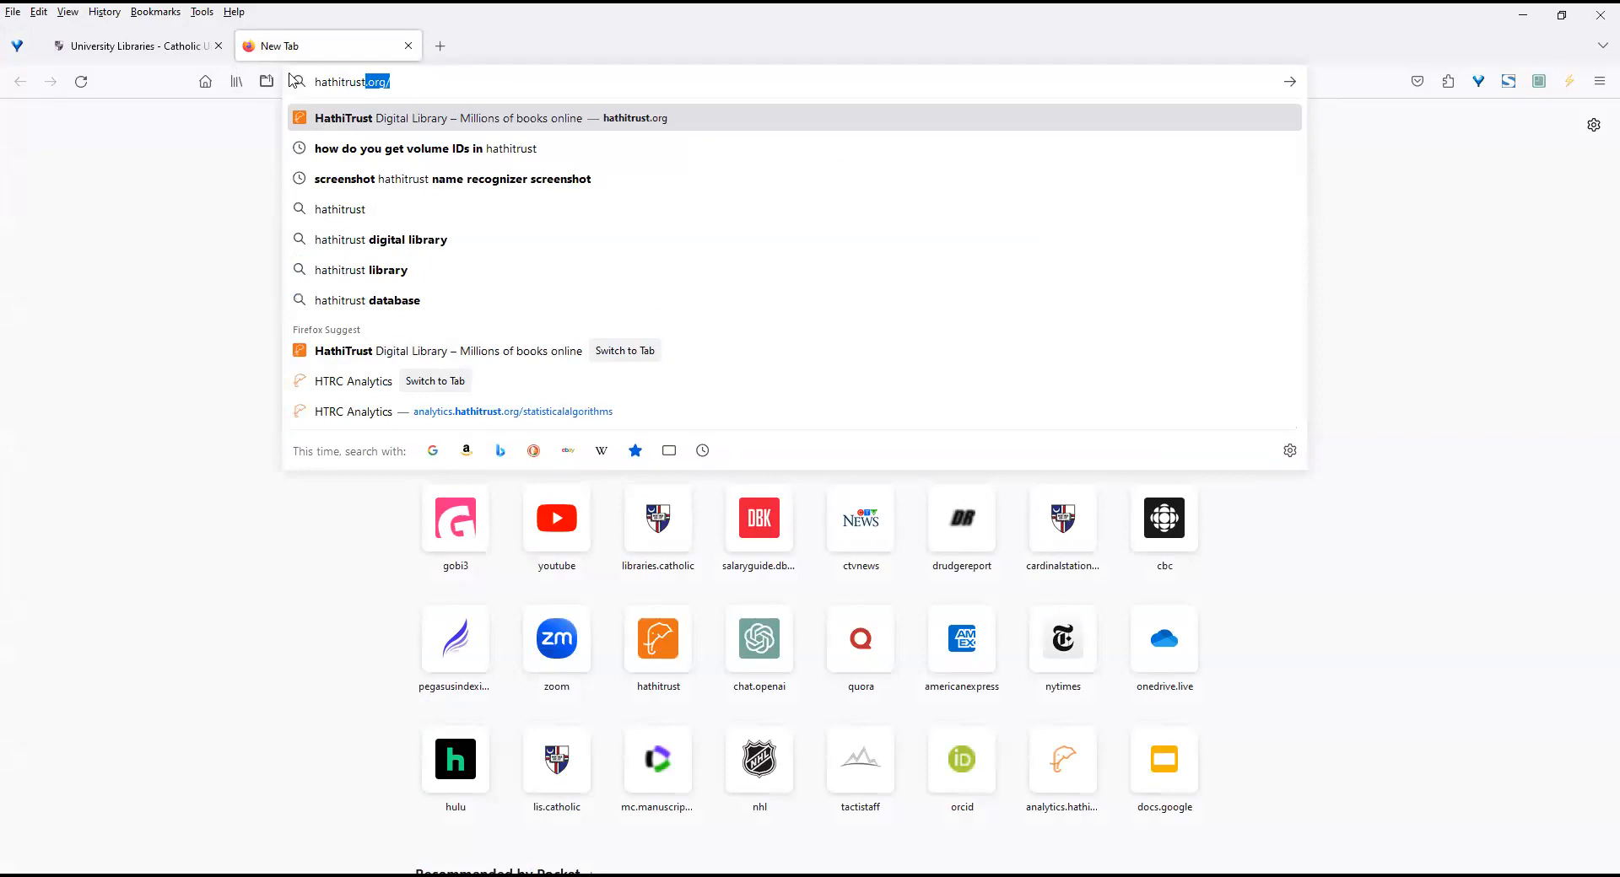
pyautogui.click(399, 121)
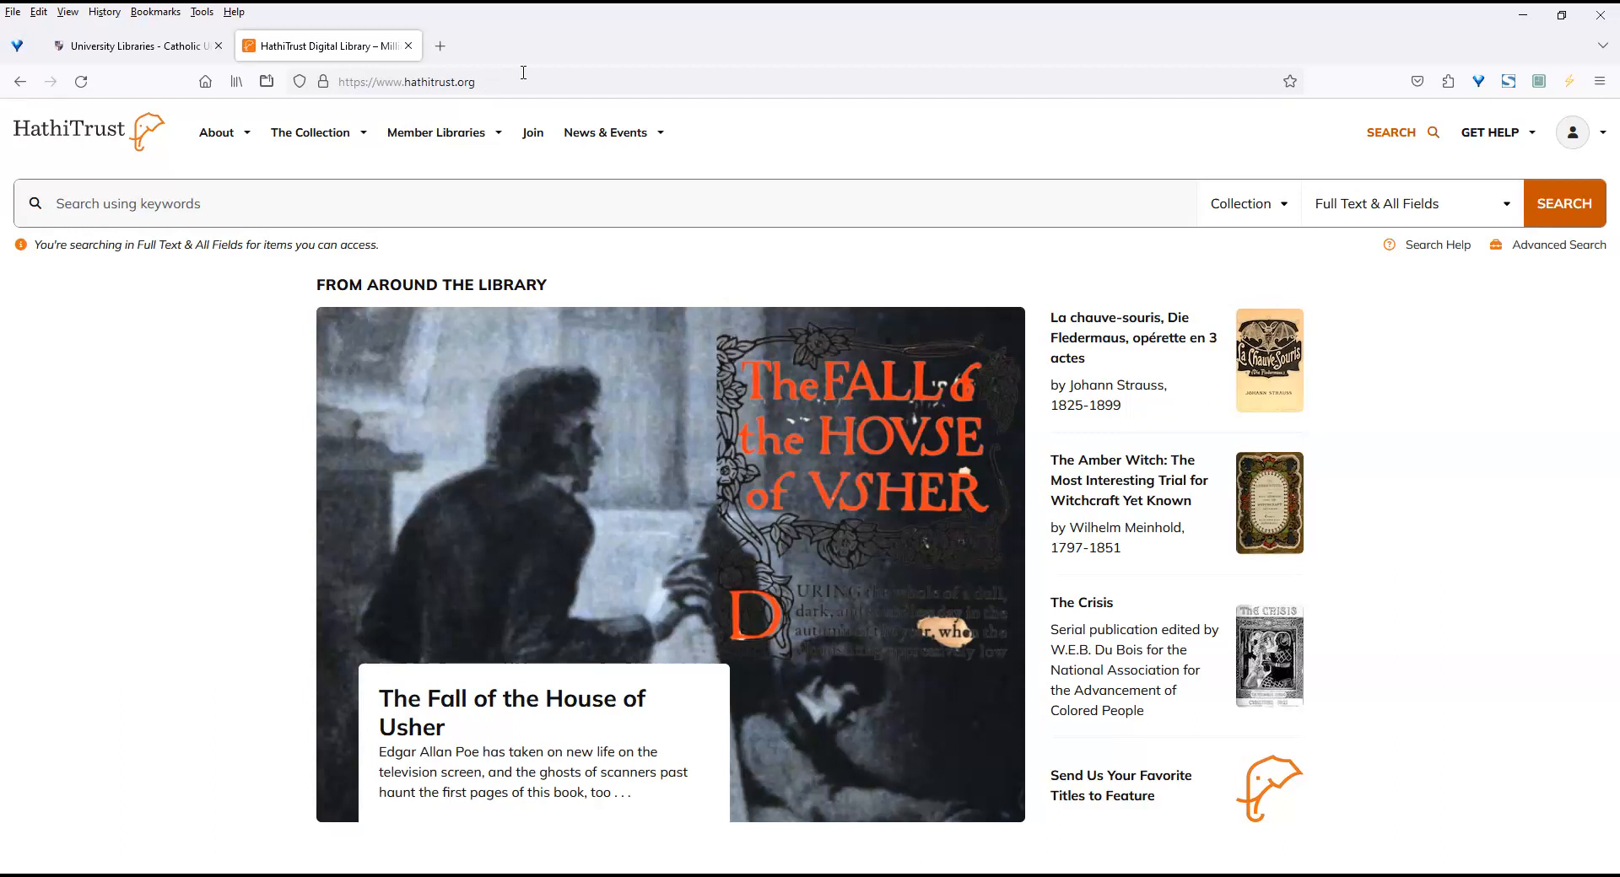
# Log out of HathiTrust, log back in through Catholic University of America with the saved credentials, and check the account options.
pyautogui.click(1571, 133)
pyautogui.click(1515, 276)
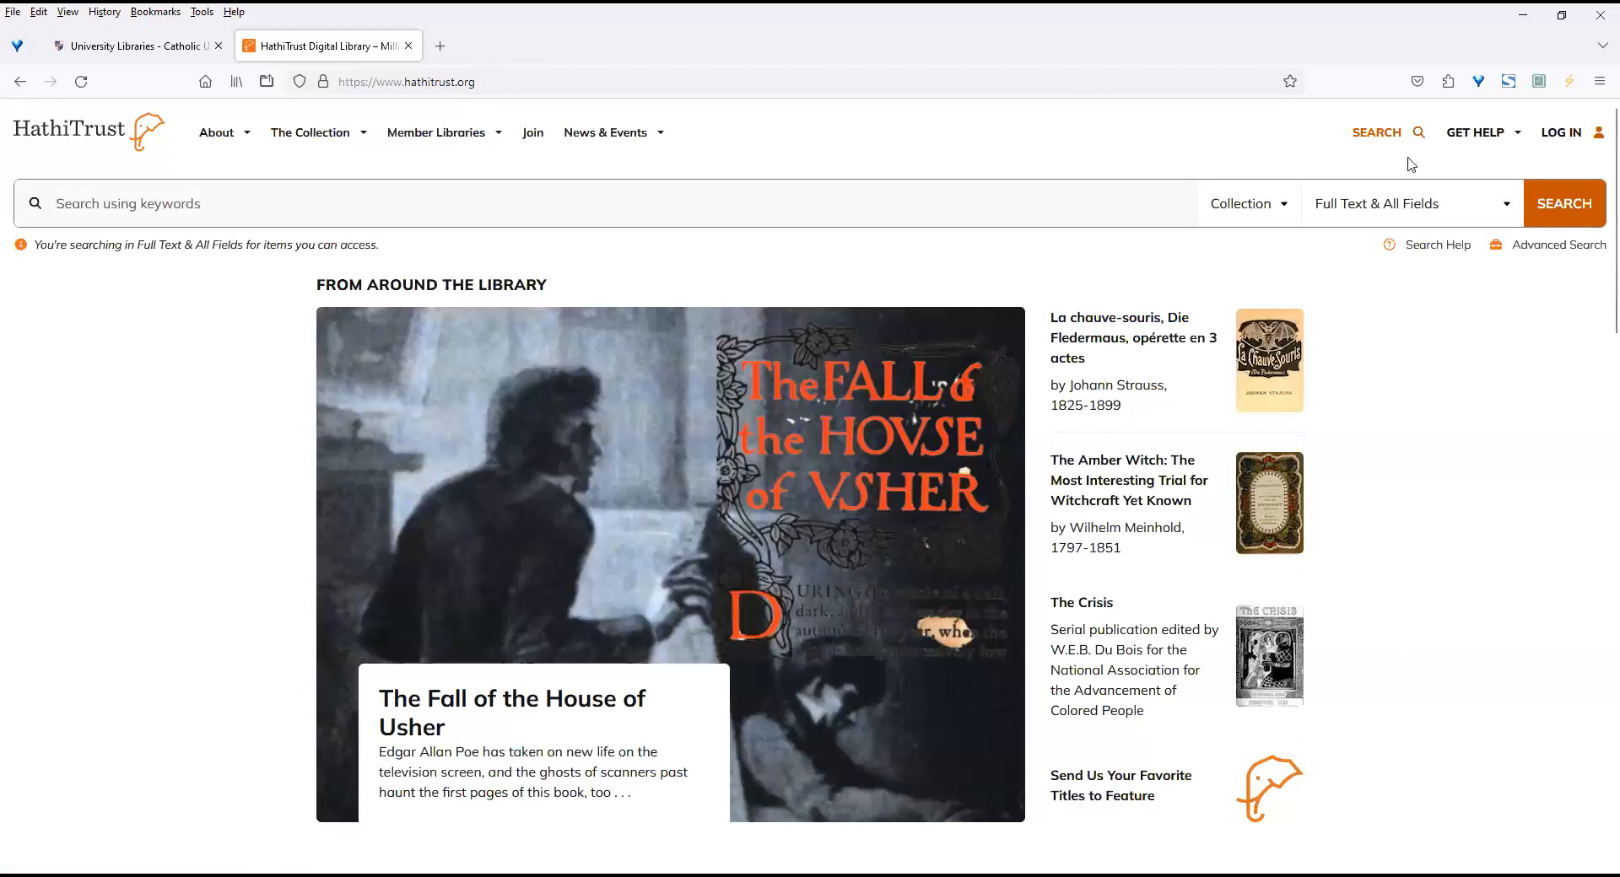
pyautogui.click(1560, 132)
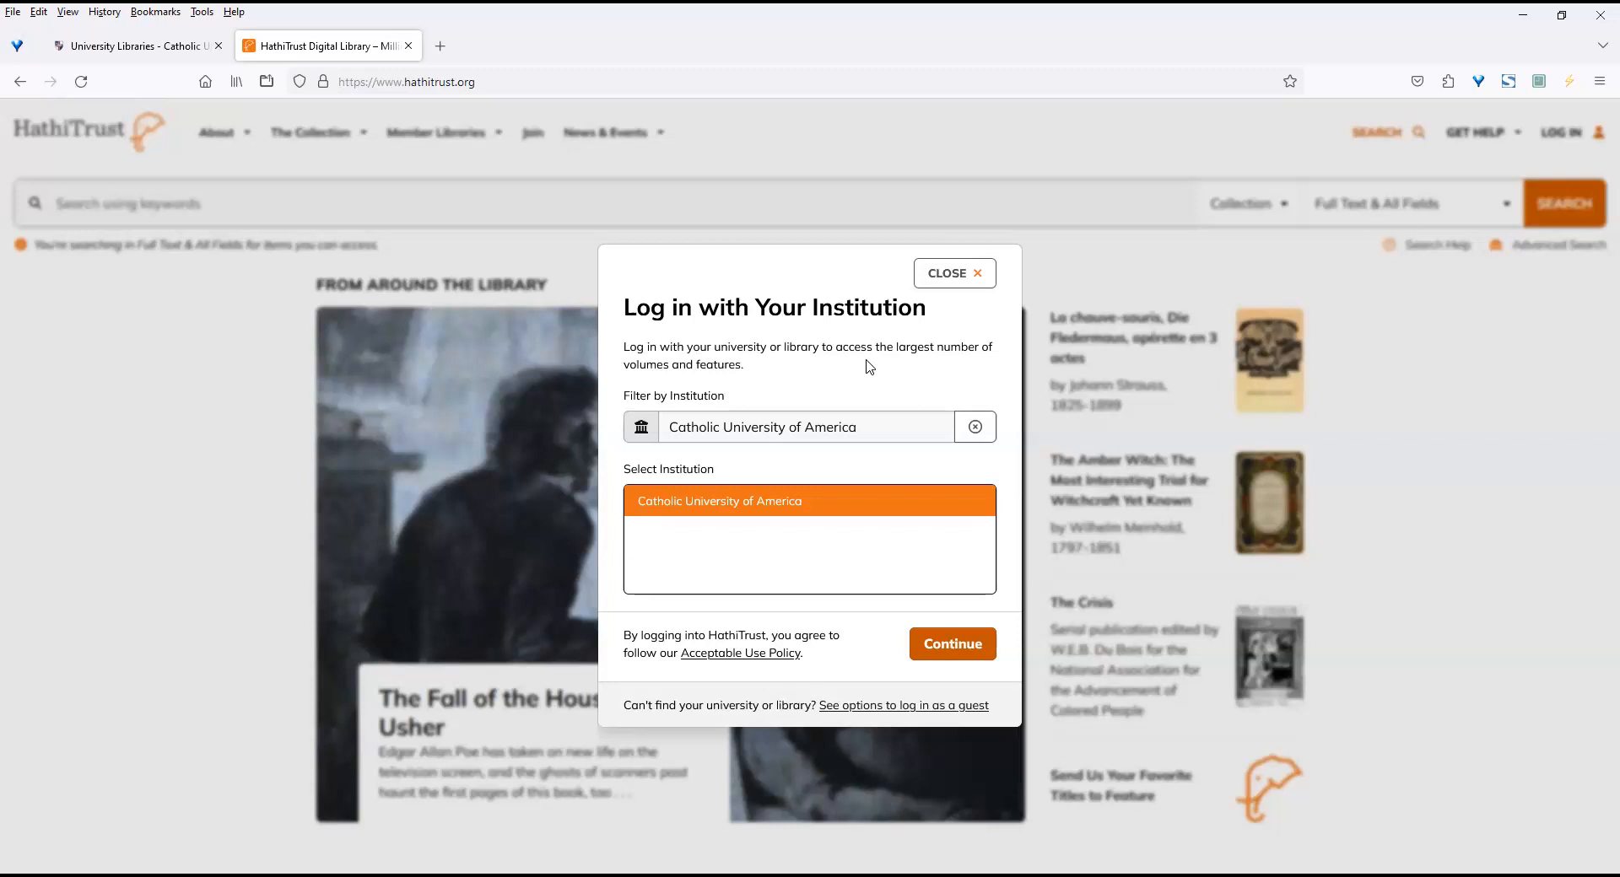
pyautogui.click(931, 646)
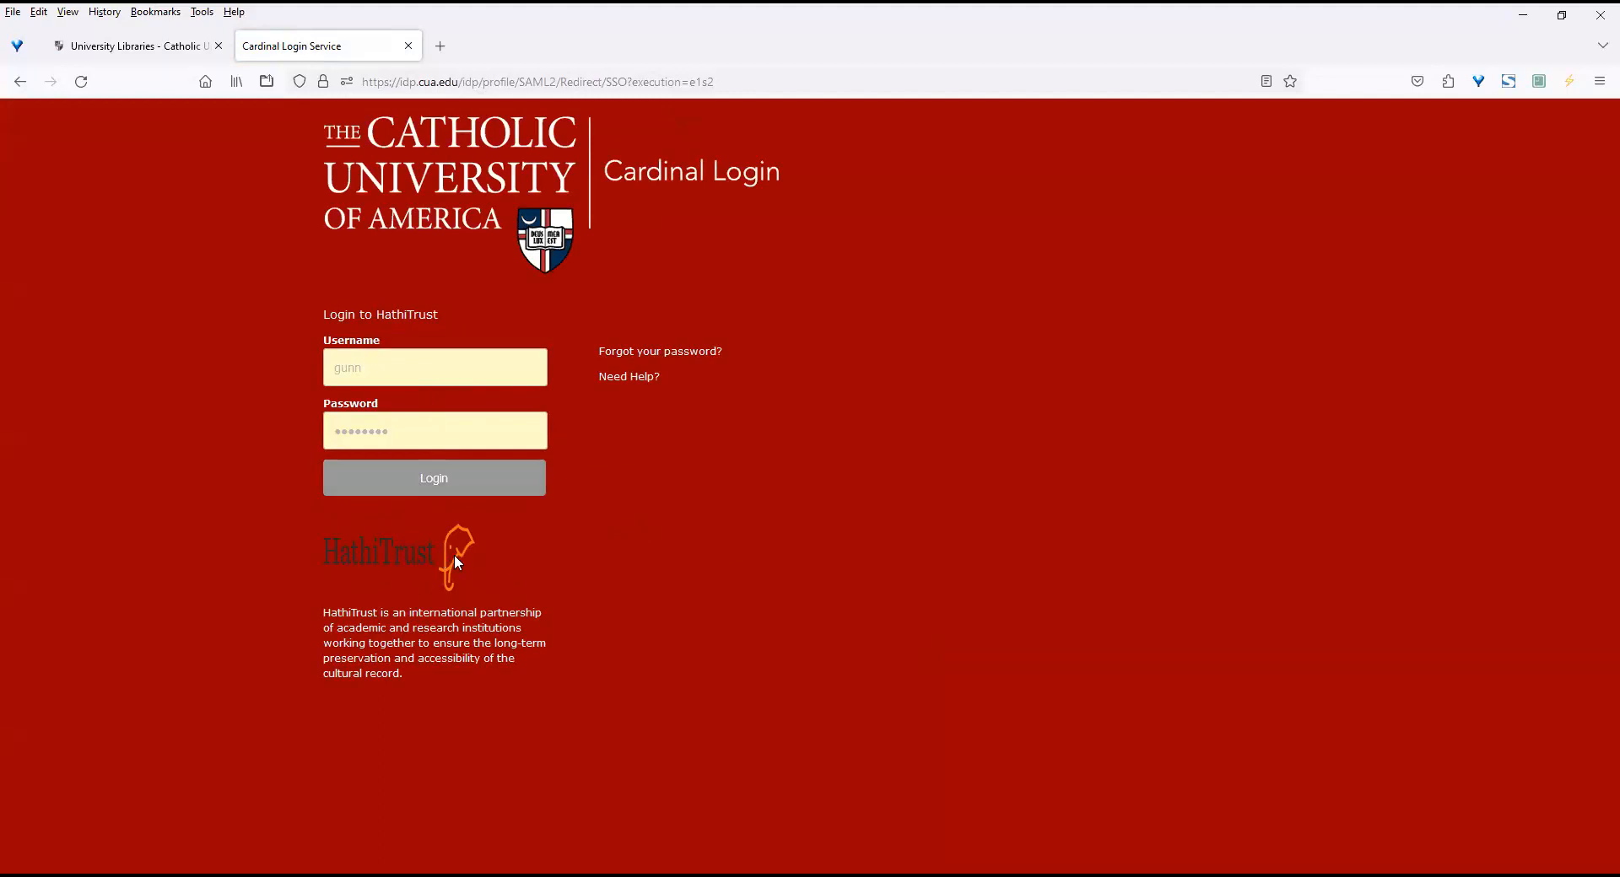
pyautogui.click(459, 489)
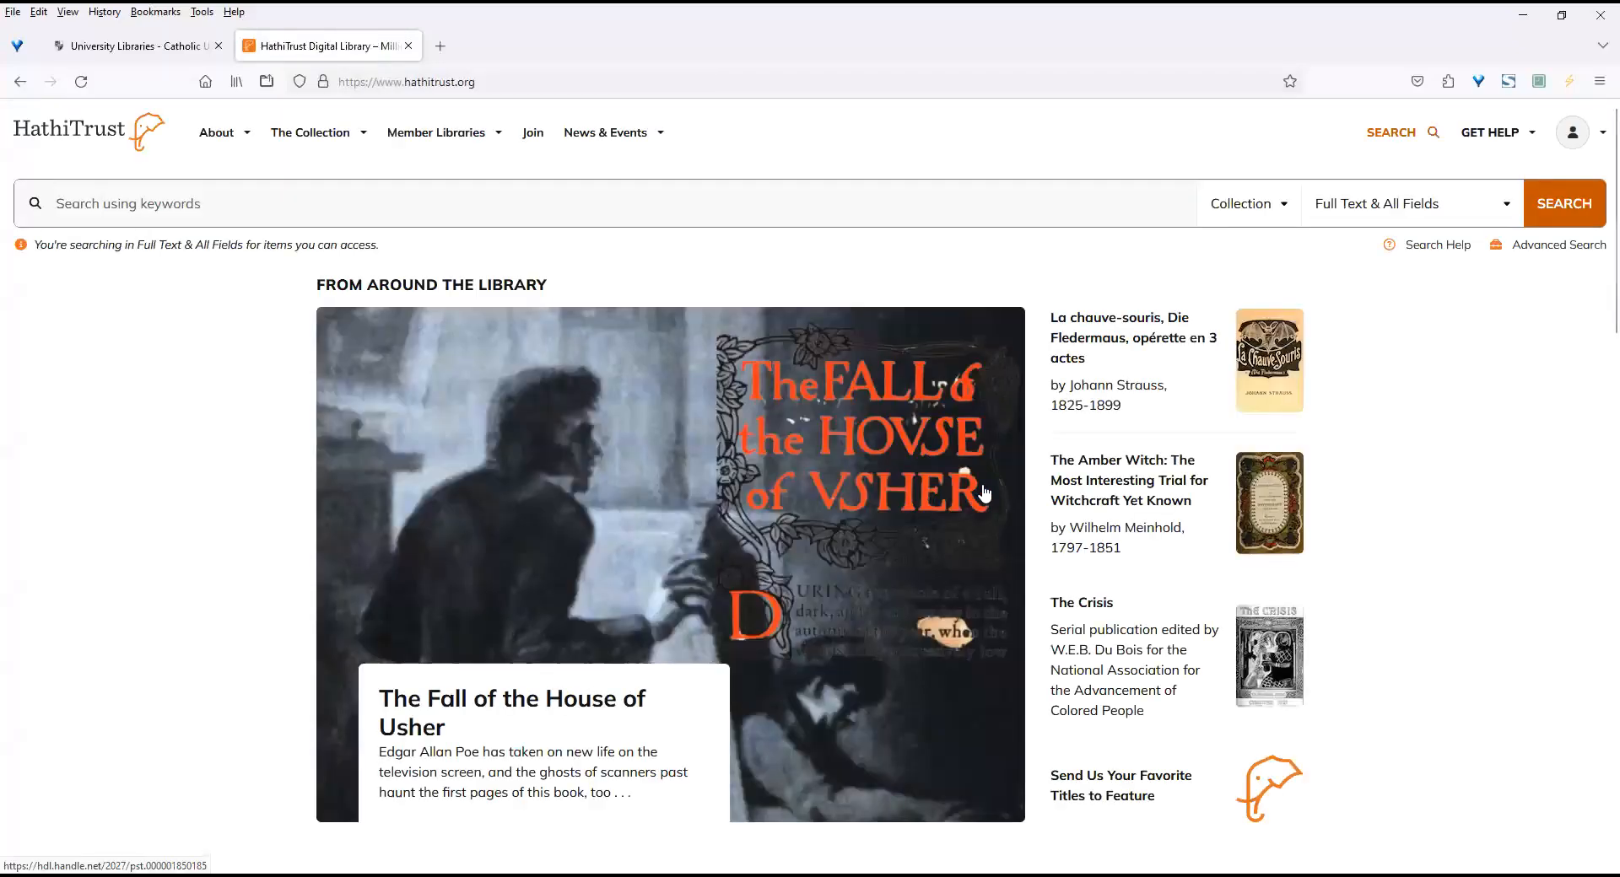
pyautogui.click(1575, 139)
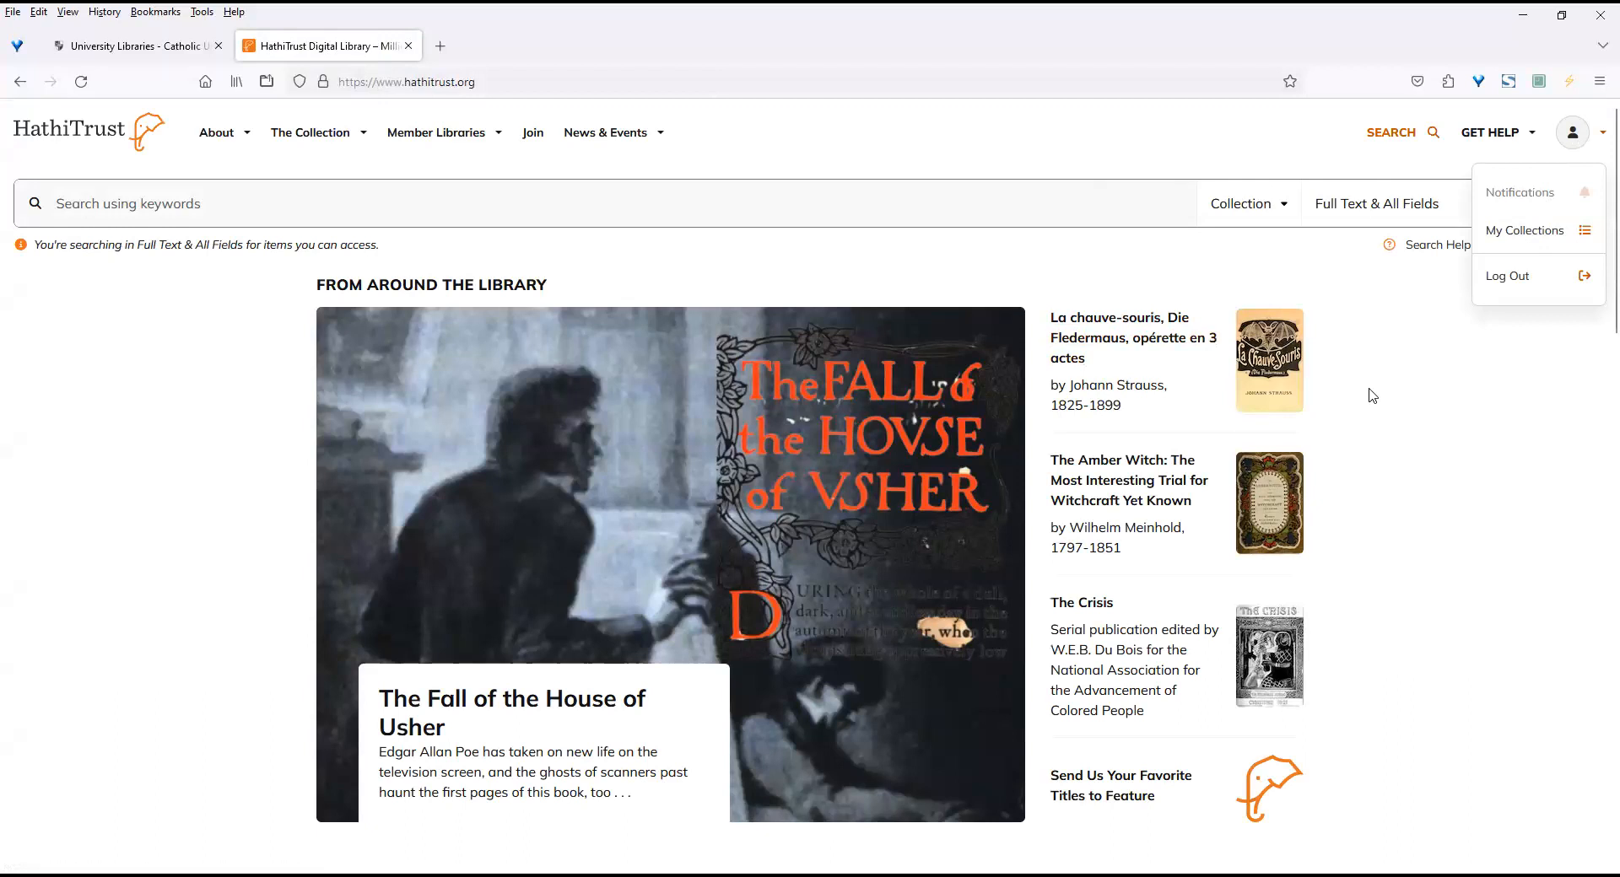
pyautogui.click(1468, 606)
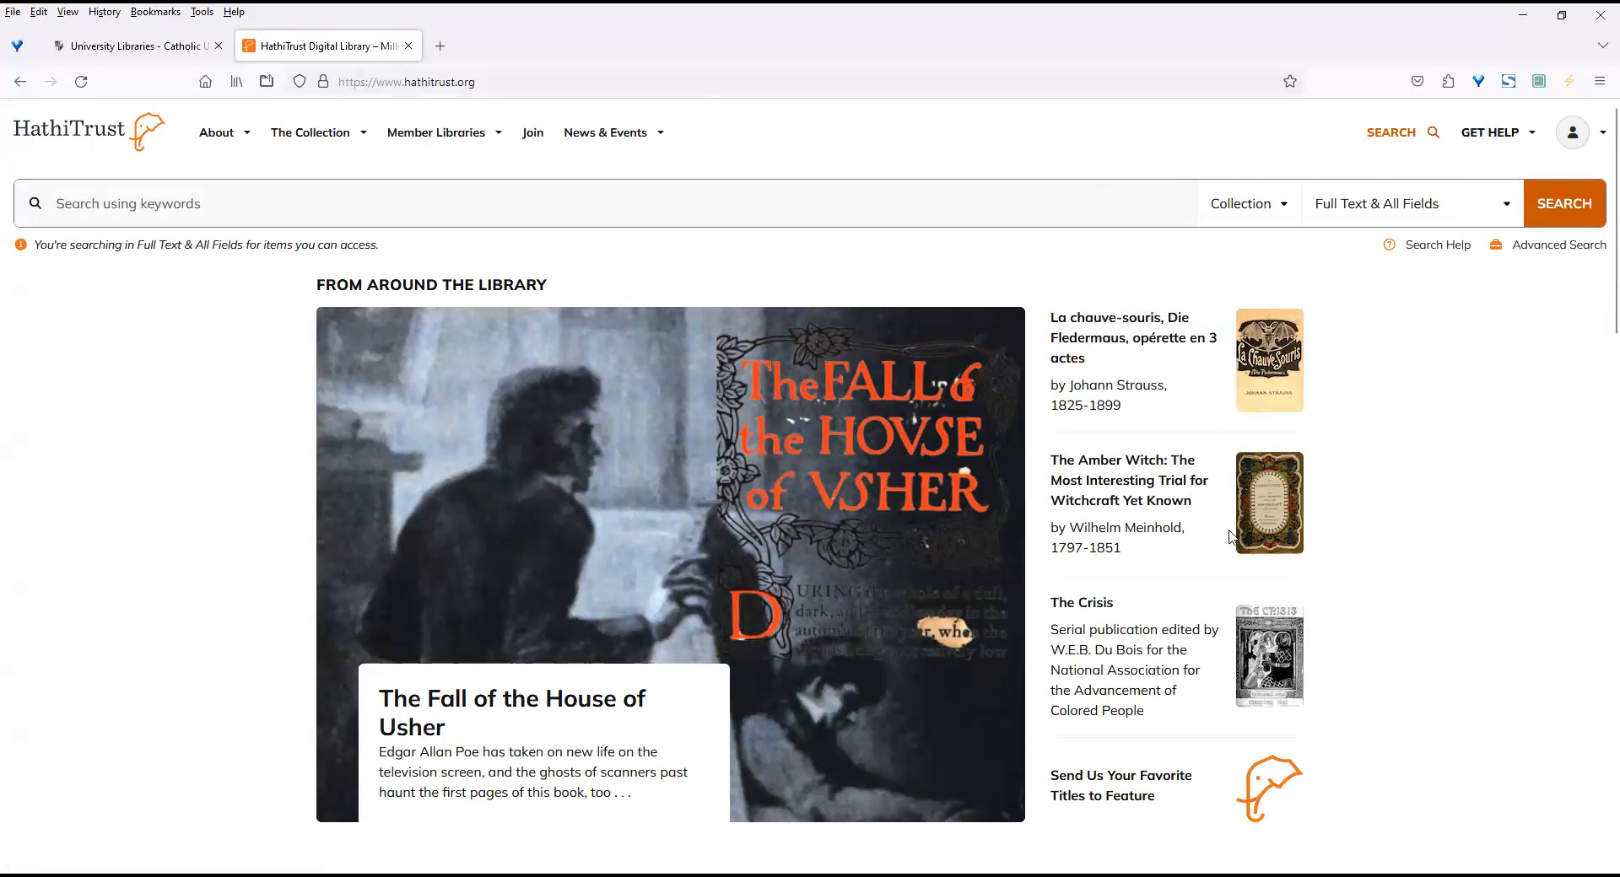
# Search the collection's full text and all fields for "creativ*".
pyautogui.click(292, 210)
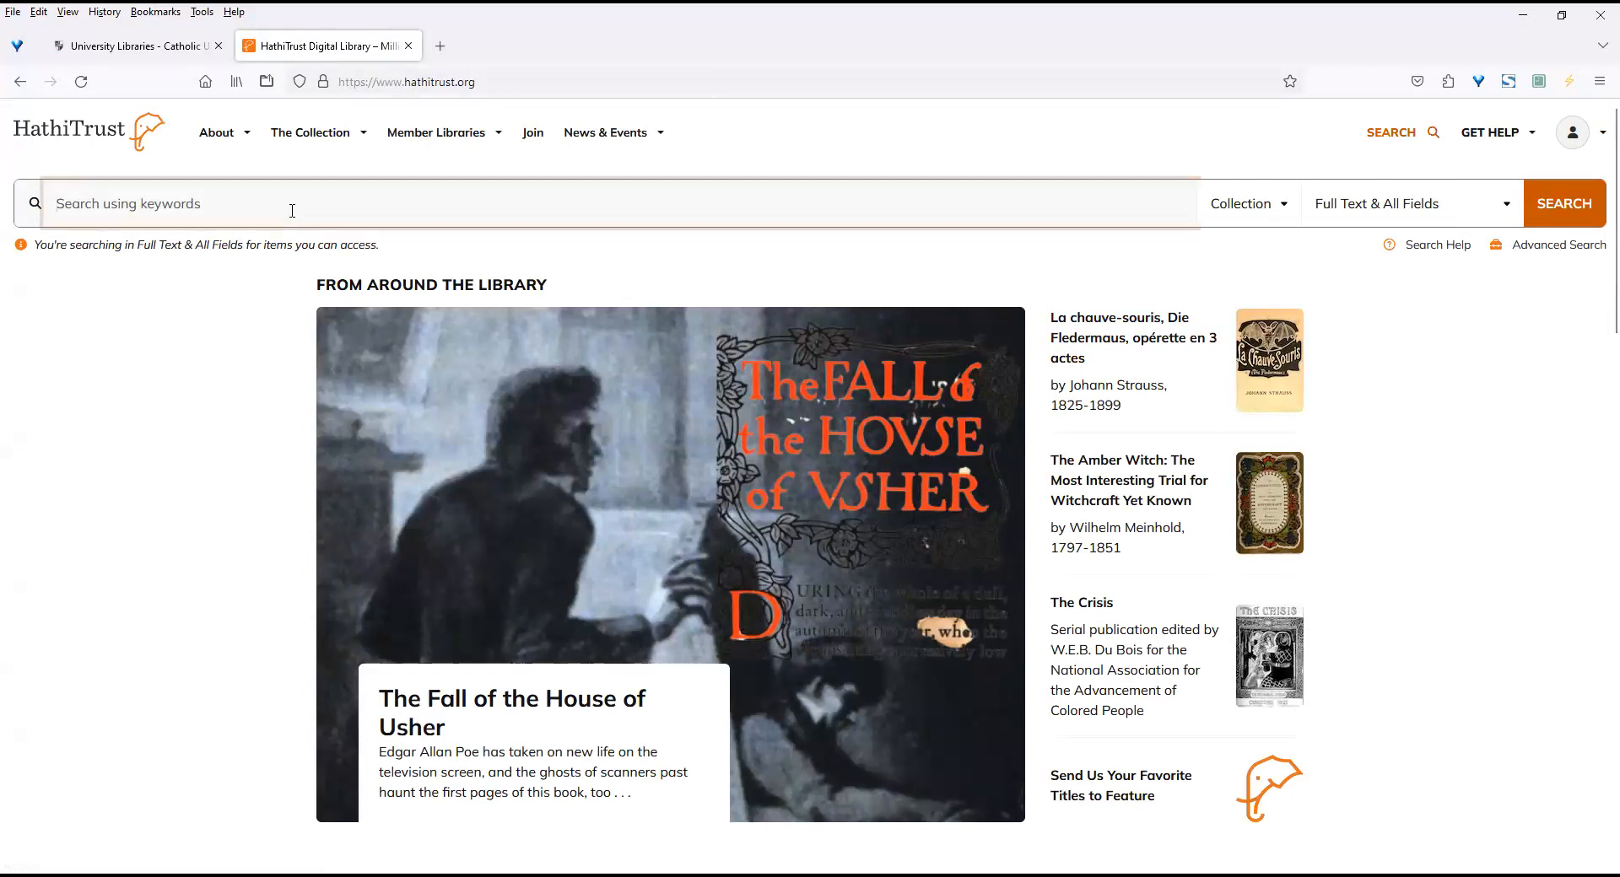
pyautogui.write('creativ')
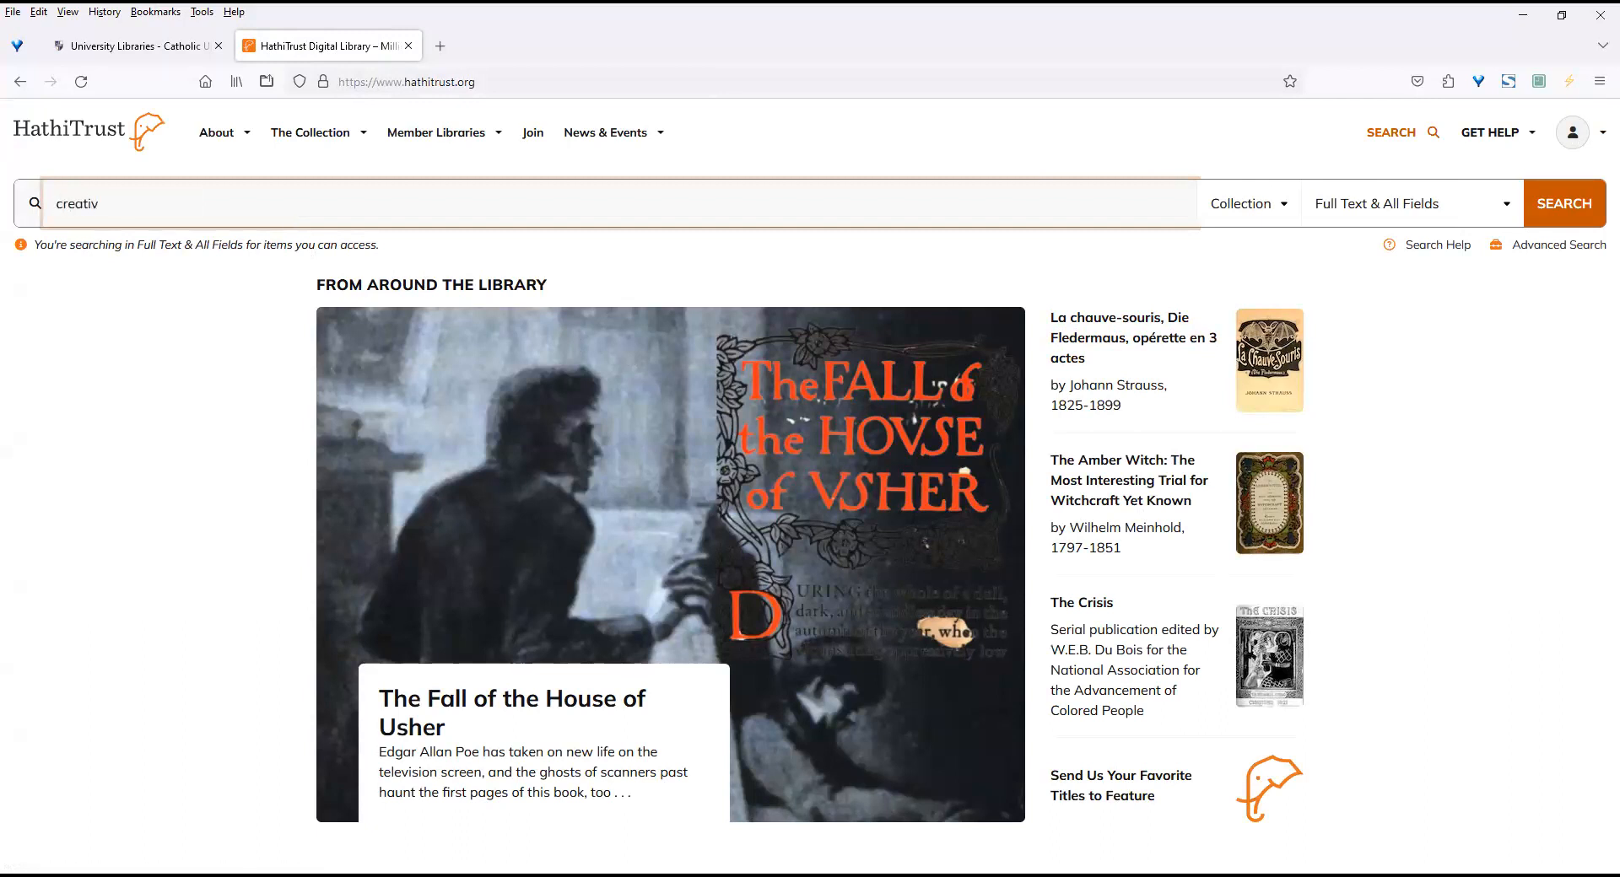
pyautogui.write('*')
pyautogui.press('Return')
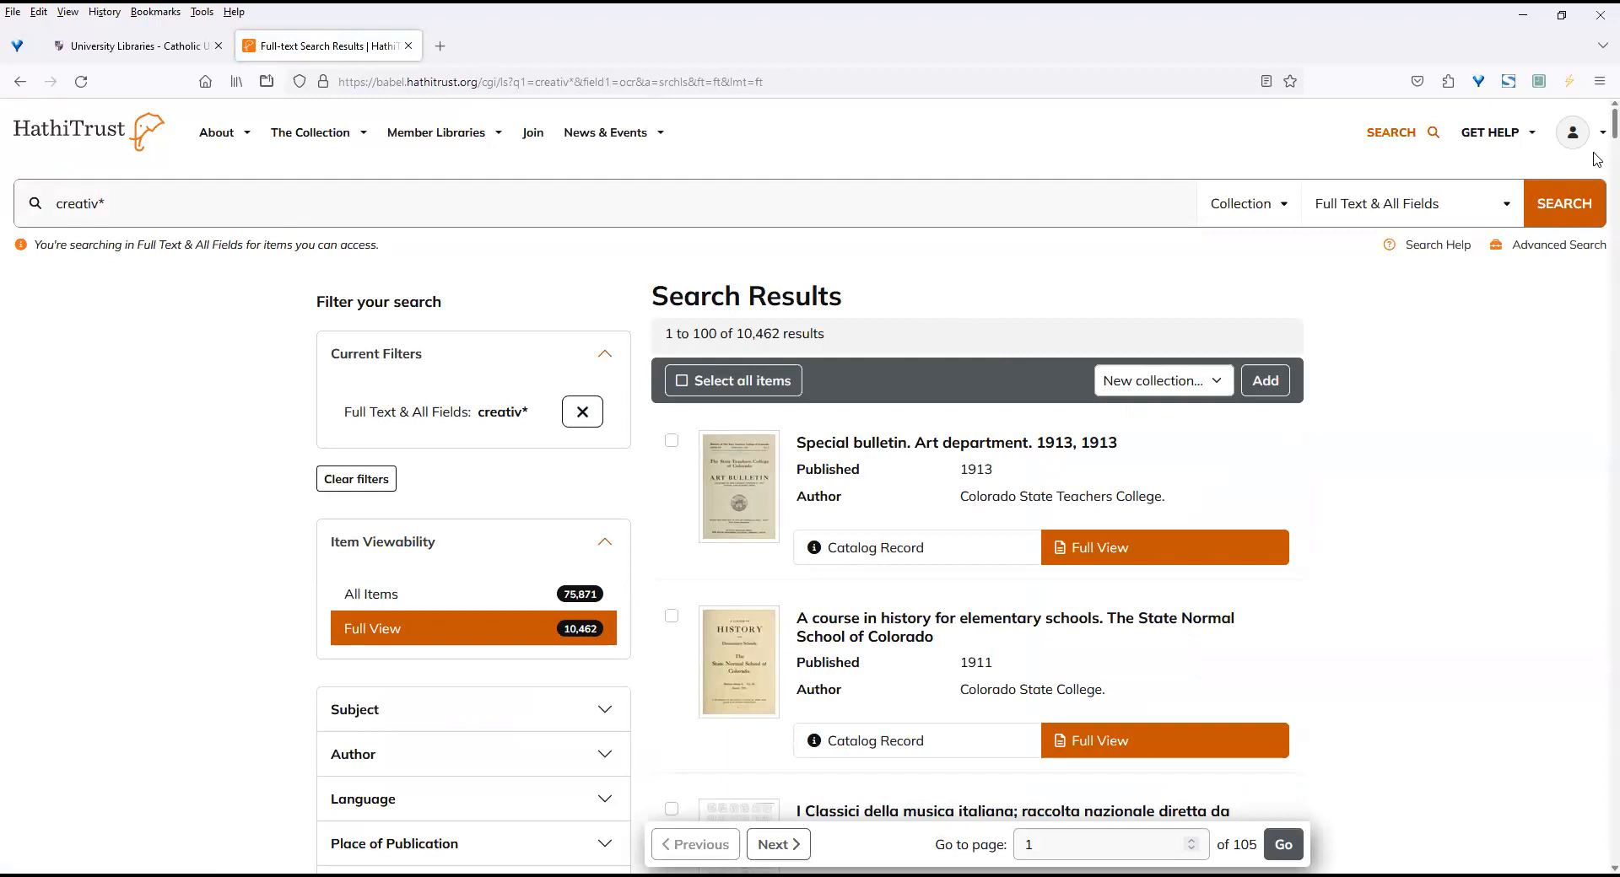
# Examine the search results and the available Subject and Date of Publication filters.
pyautogui.scroll(-3, 1350, 338)
pyautogui.scroll(2, 985, 186)
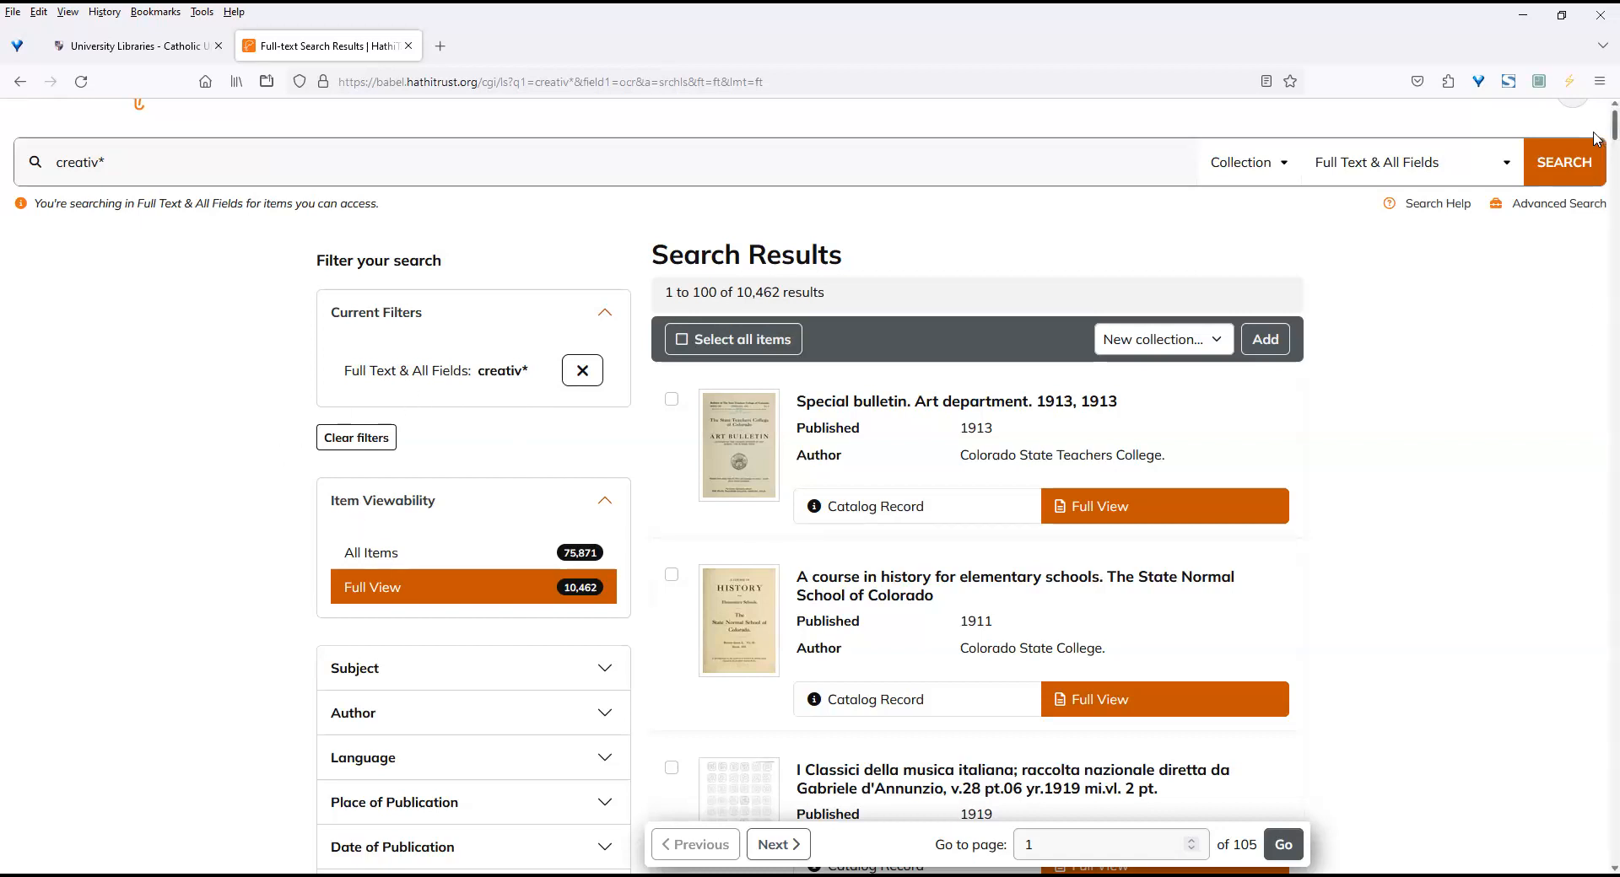
pyautogui.scroll(-4, 1597, 145)
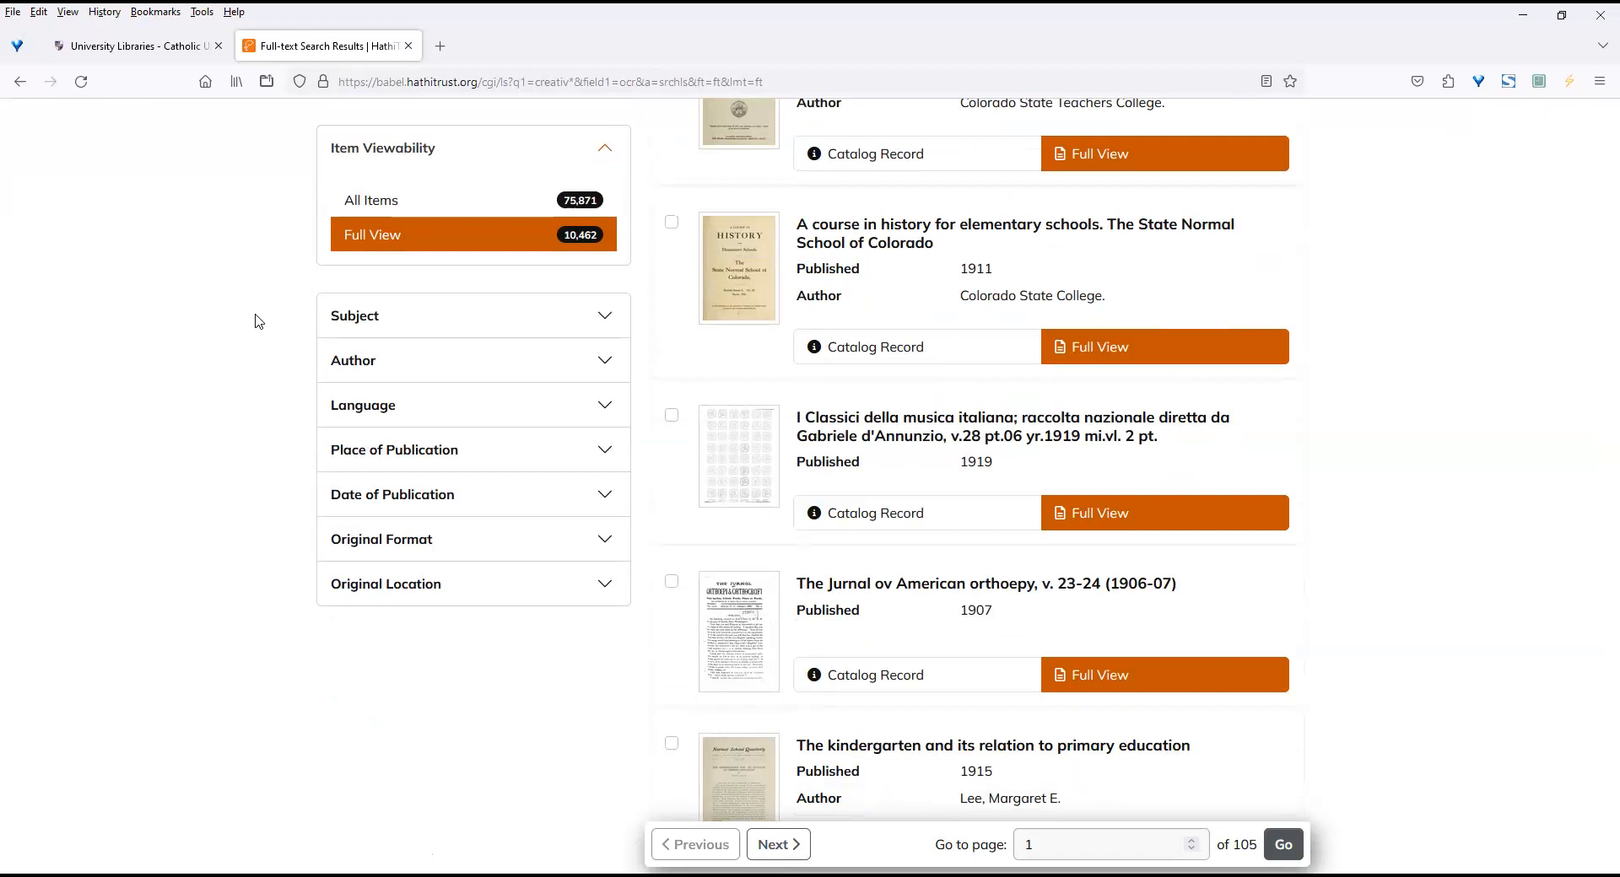
pyautogui.click(352, 318)
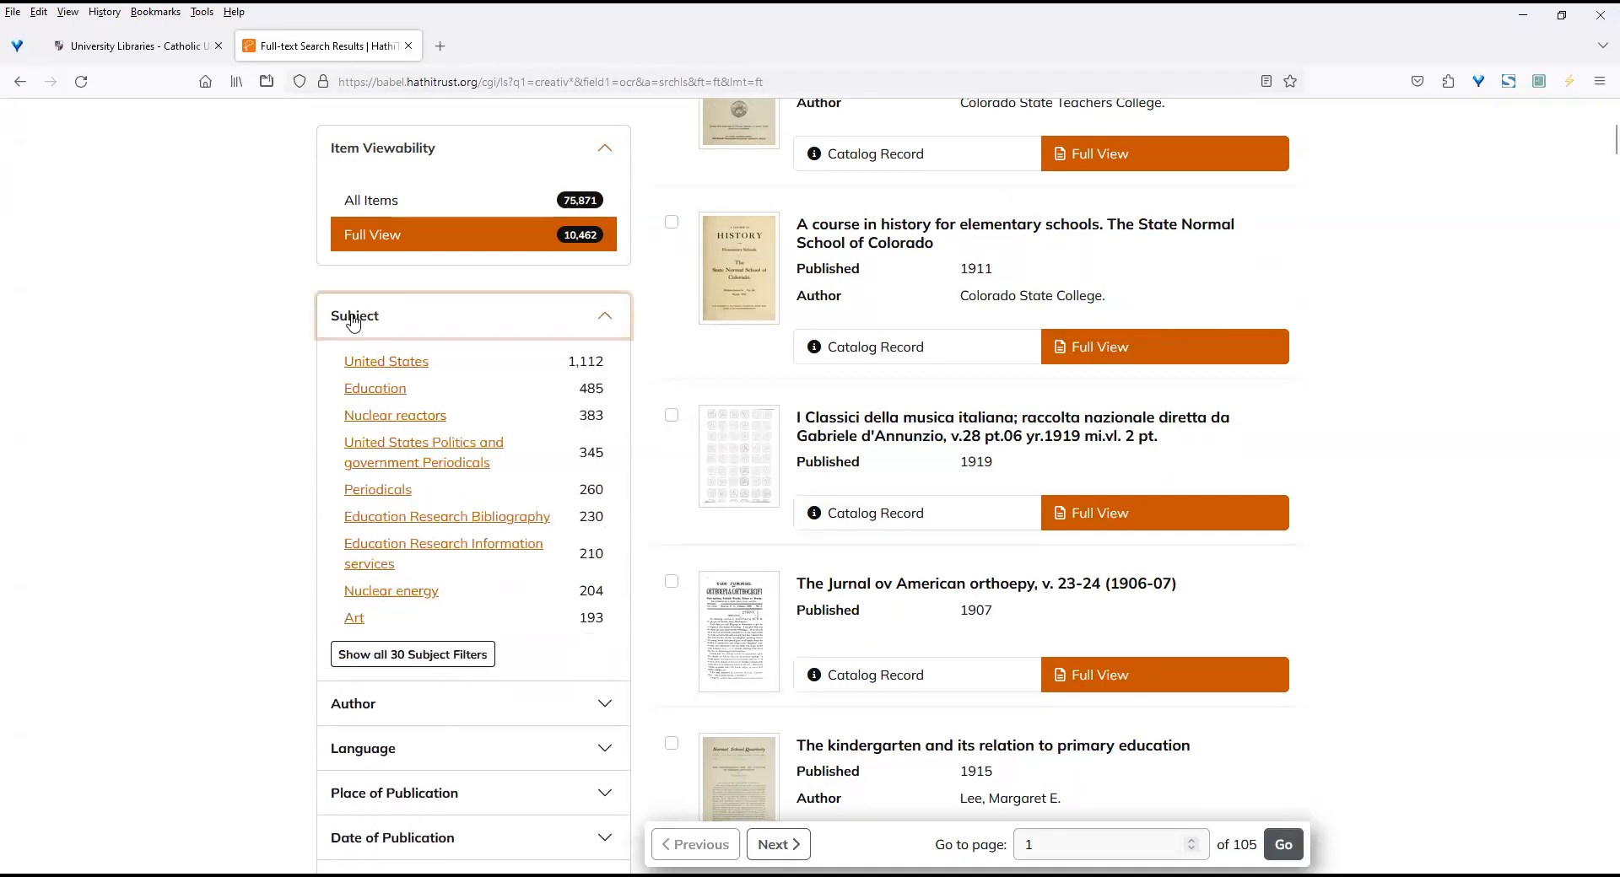
pyautogui.click(216, 487)
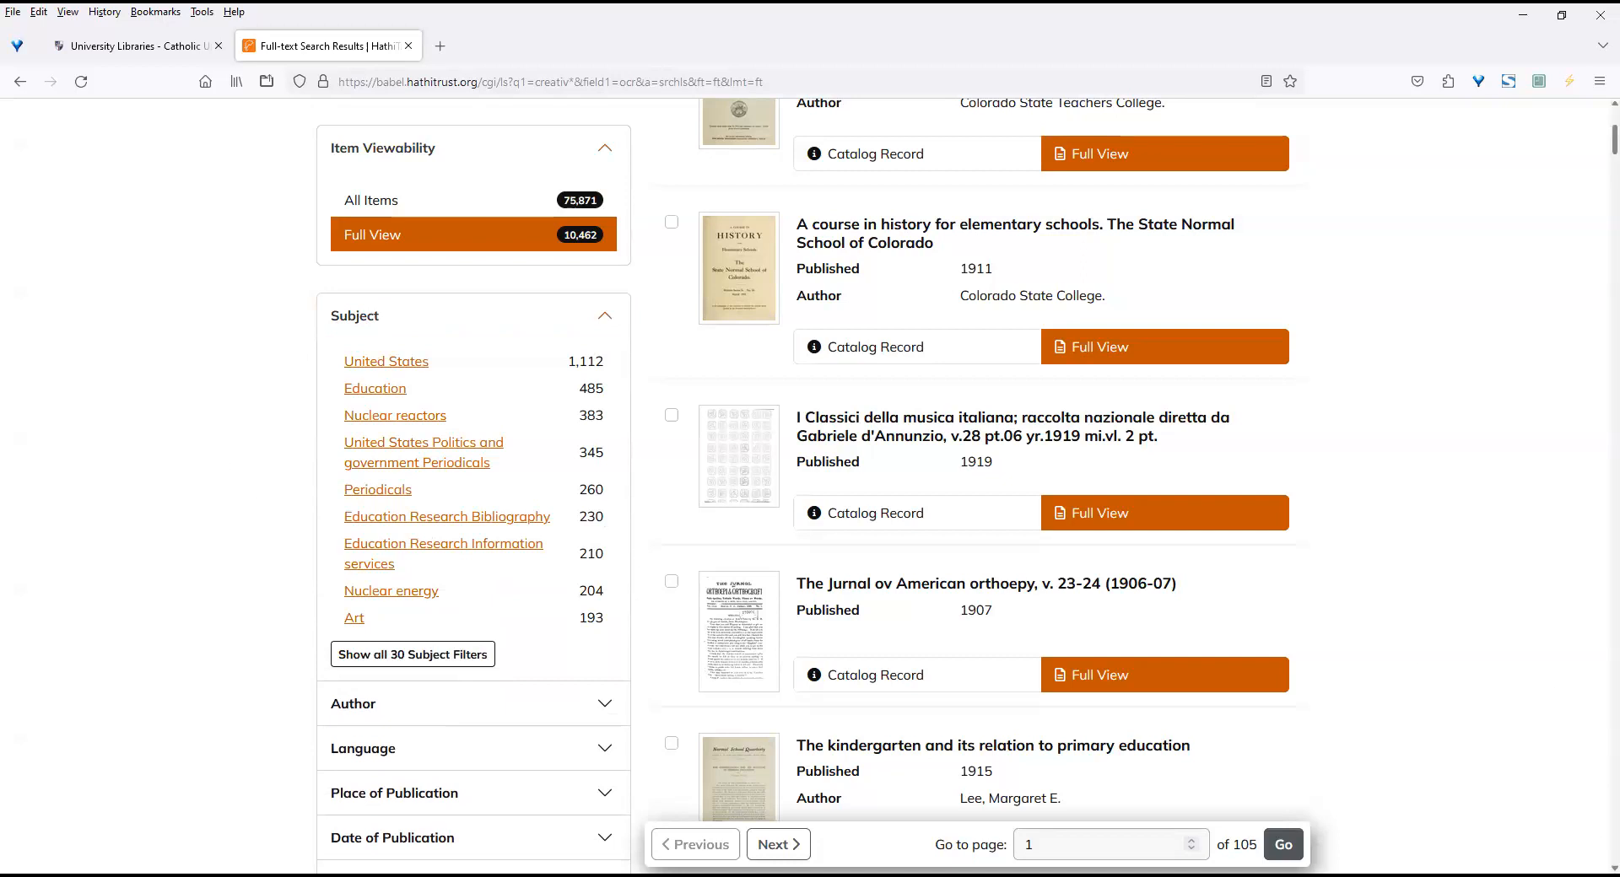
pyautogui.scroll(-5, 805, 485)
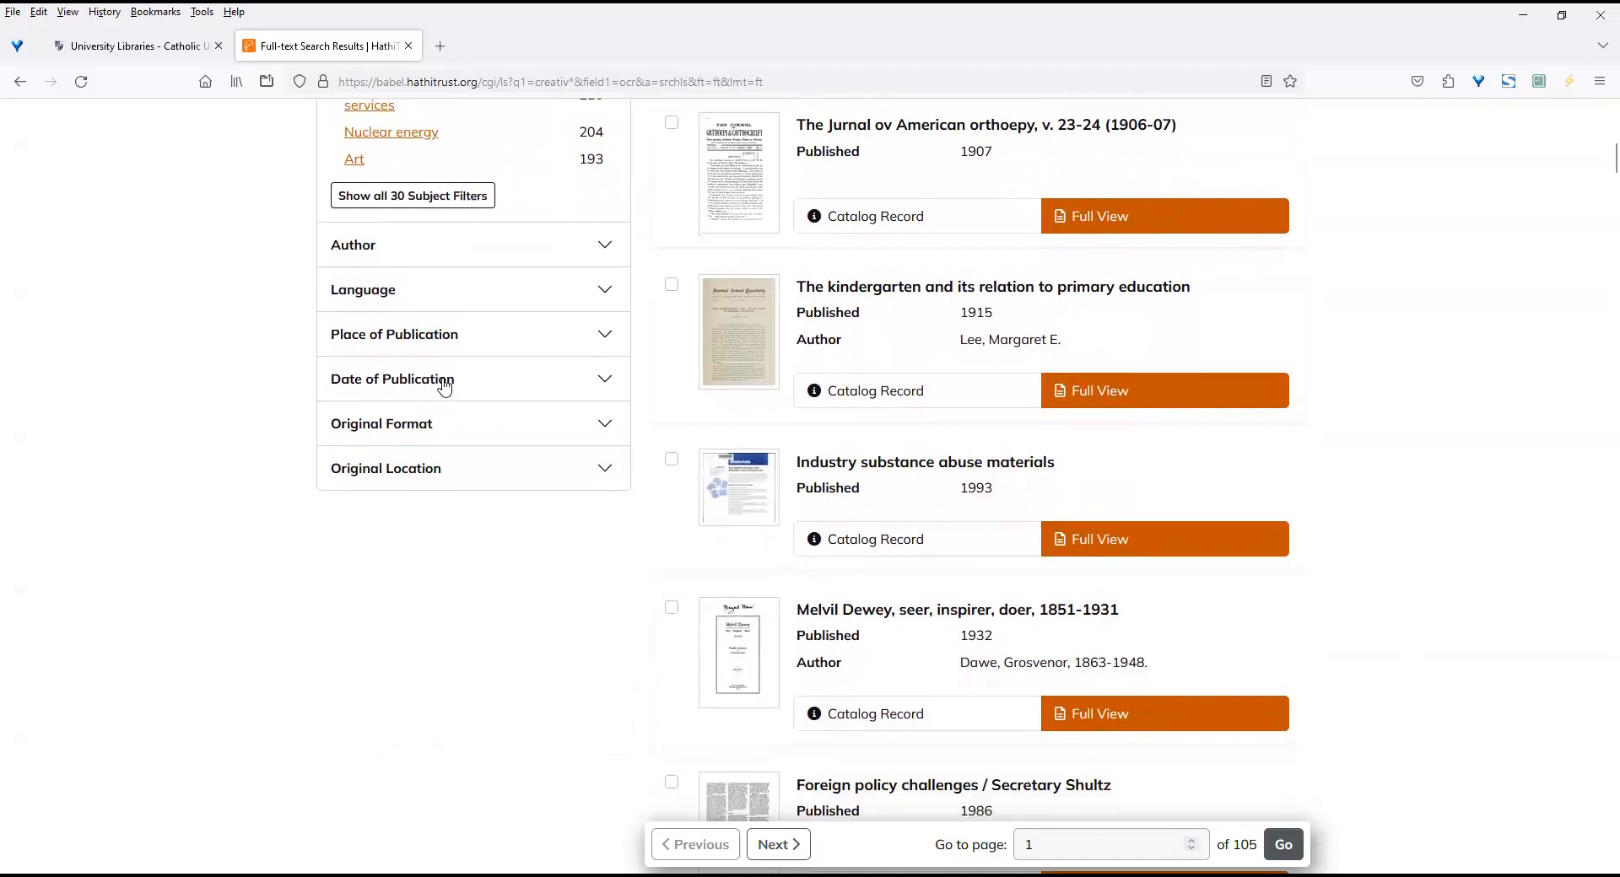
pyautogui.click(443, 381)
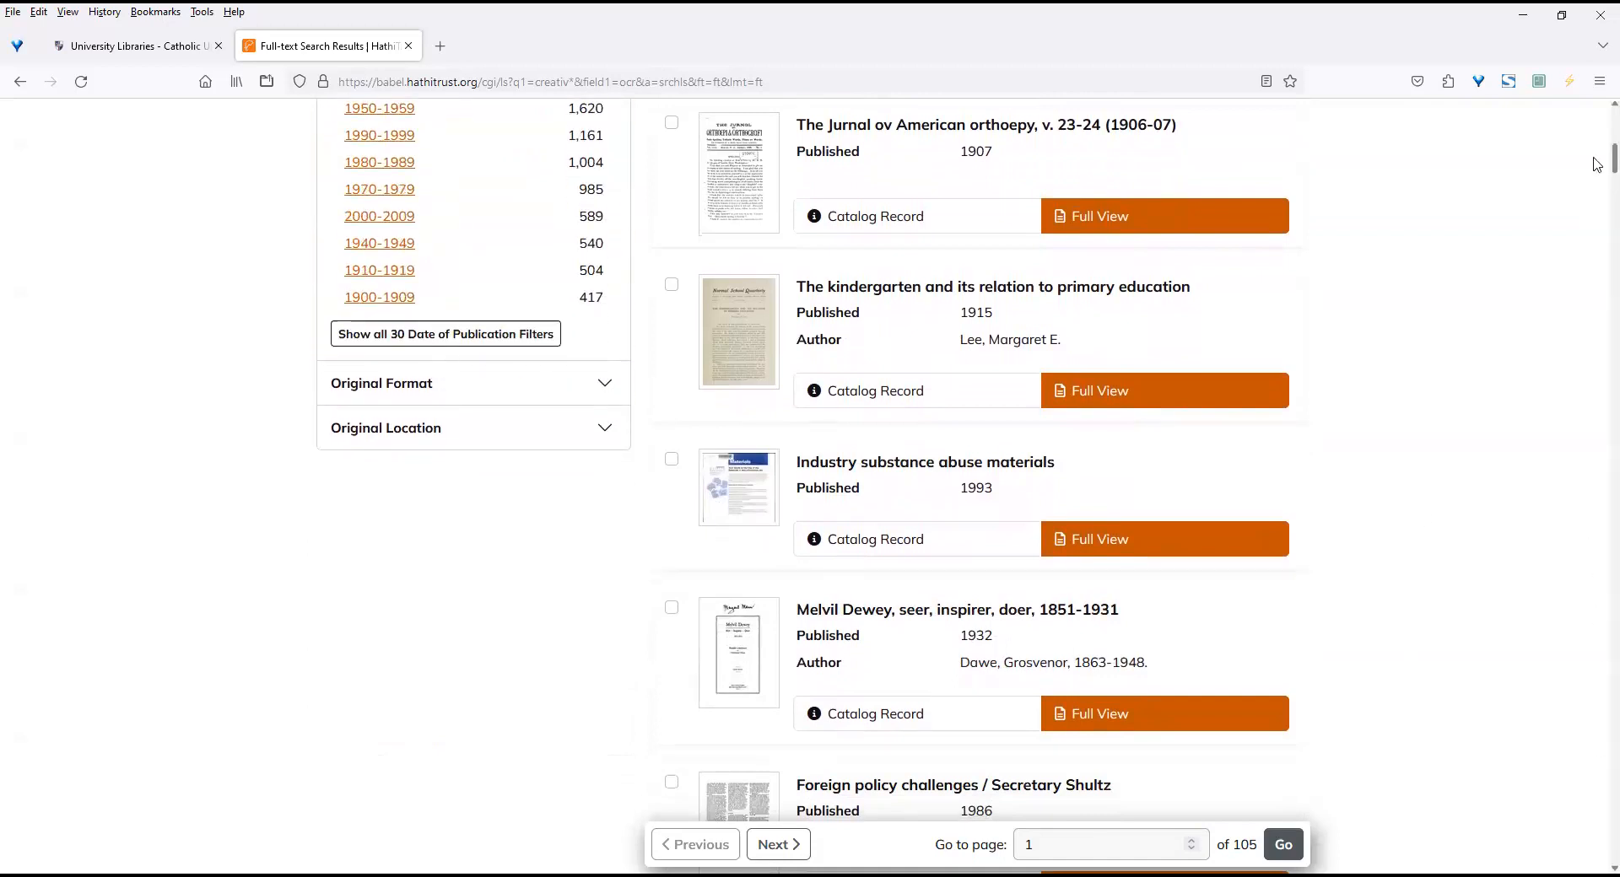
pyautogui.scroll(4, 1597, 152)
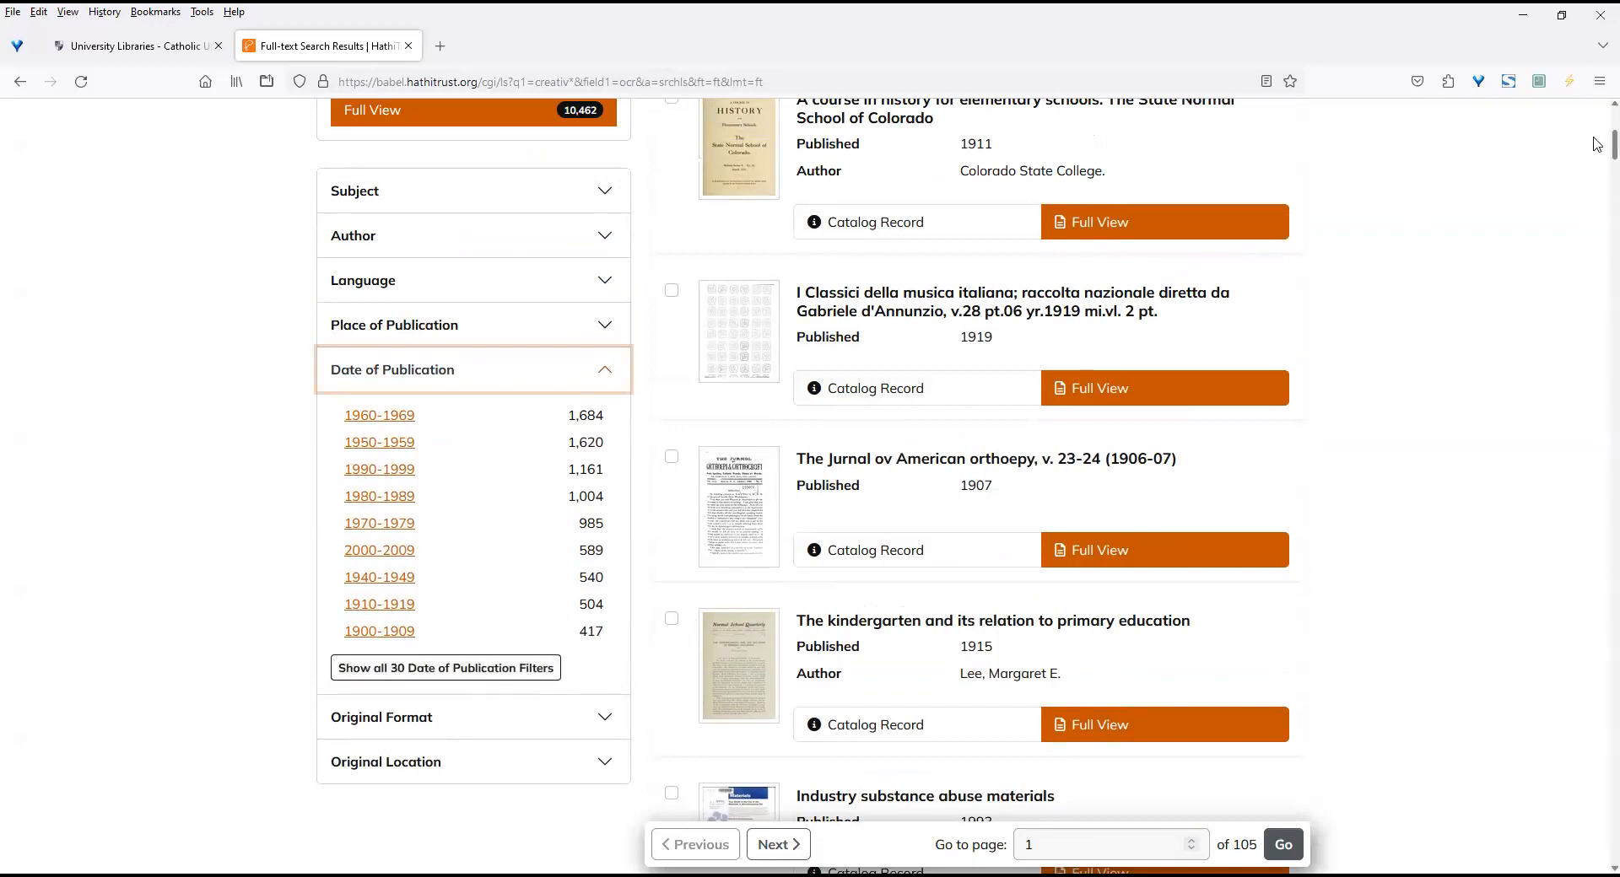
pyautogui.scroll(6, 1597, 127)
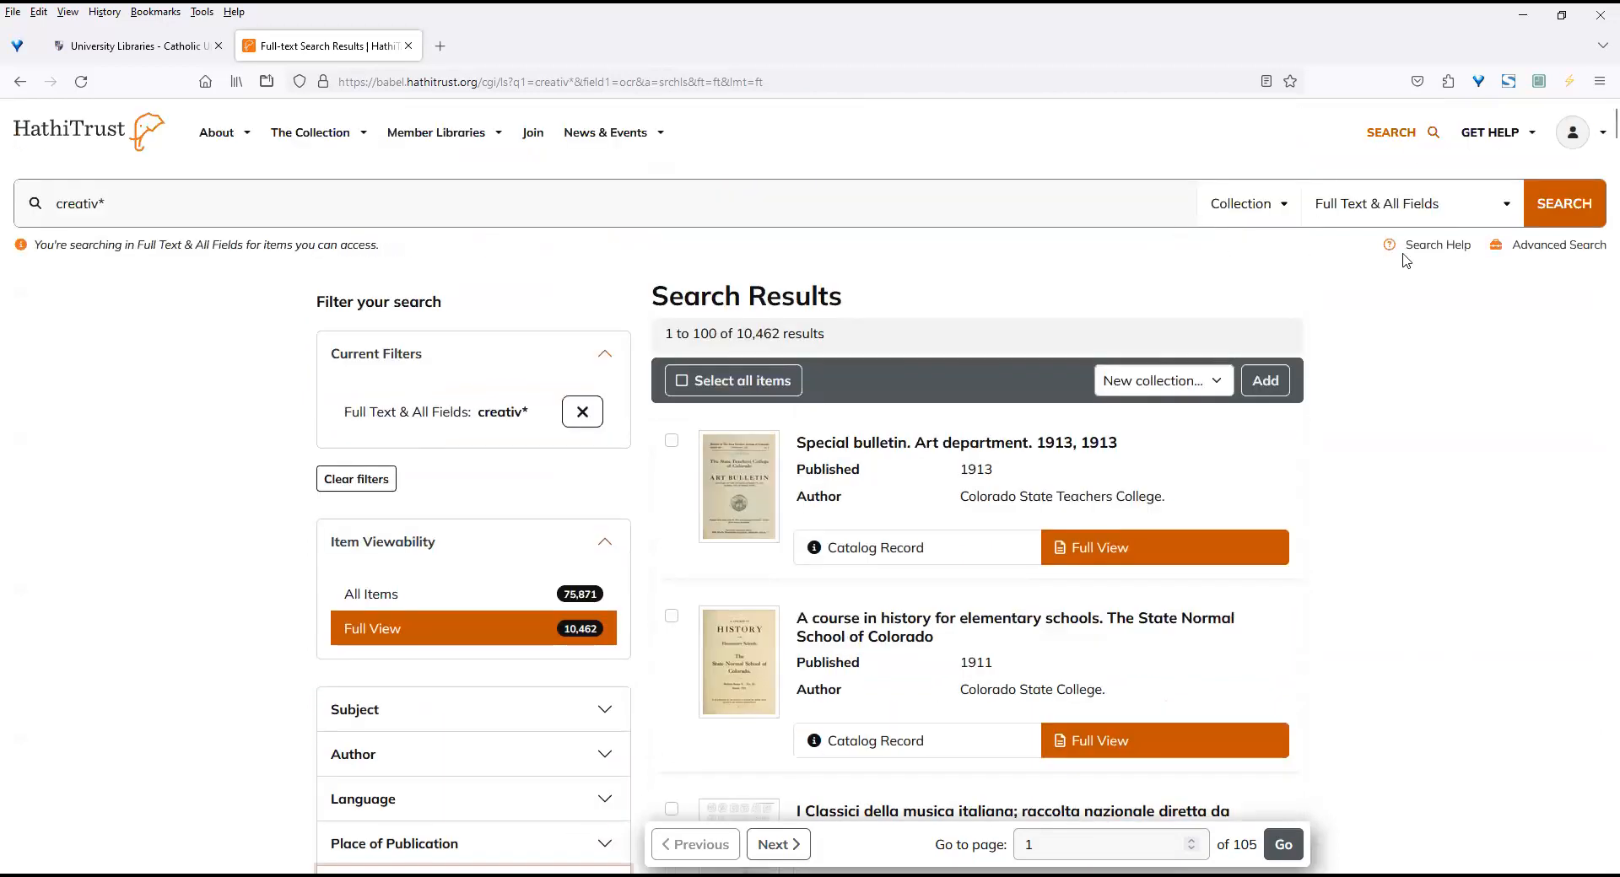
# Run an advanced search for "creativ*" in Full Text & All Fields.
pyautogui.click(1540, 247)
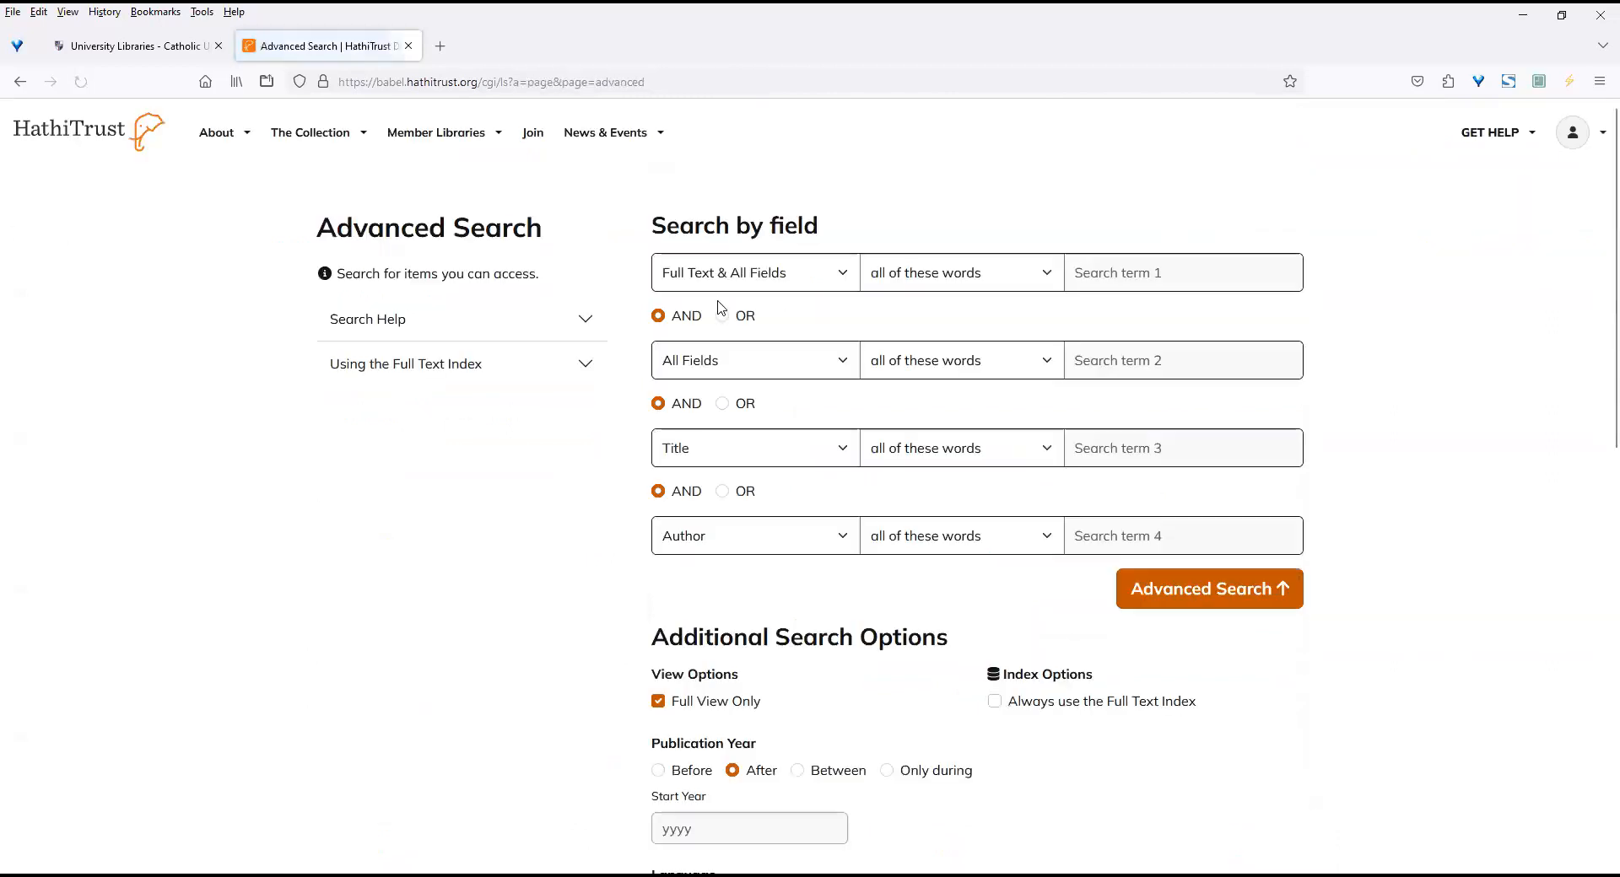
pyautogui.click(1164, 271)
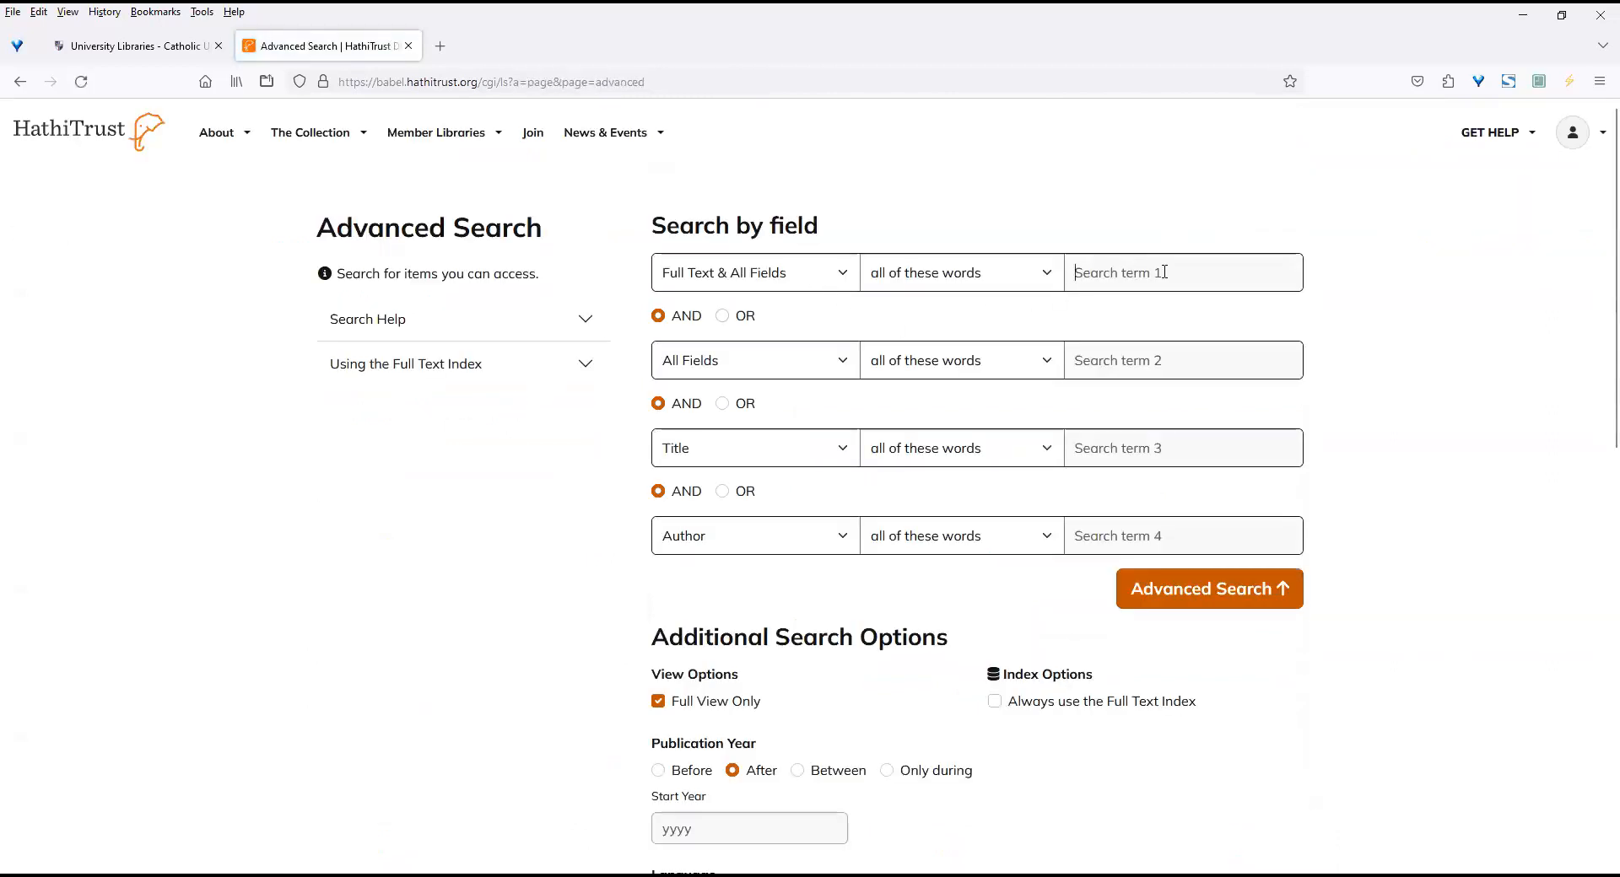
pyautogui.write('creativ*')
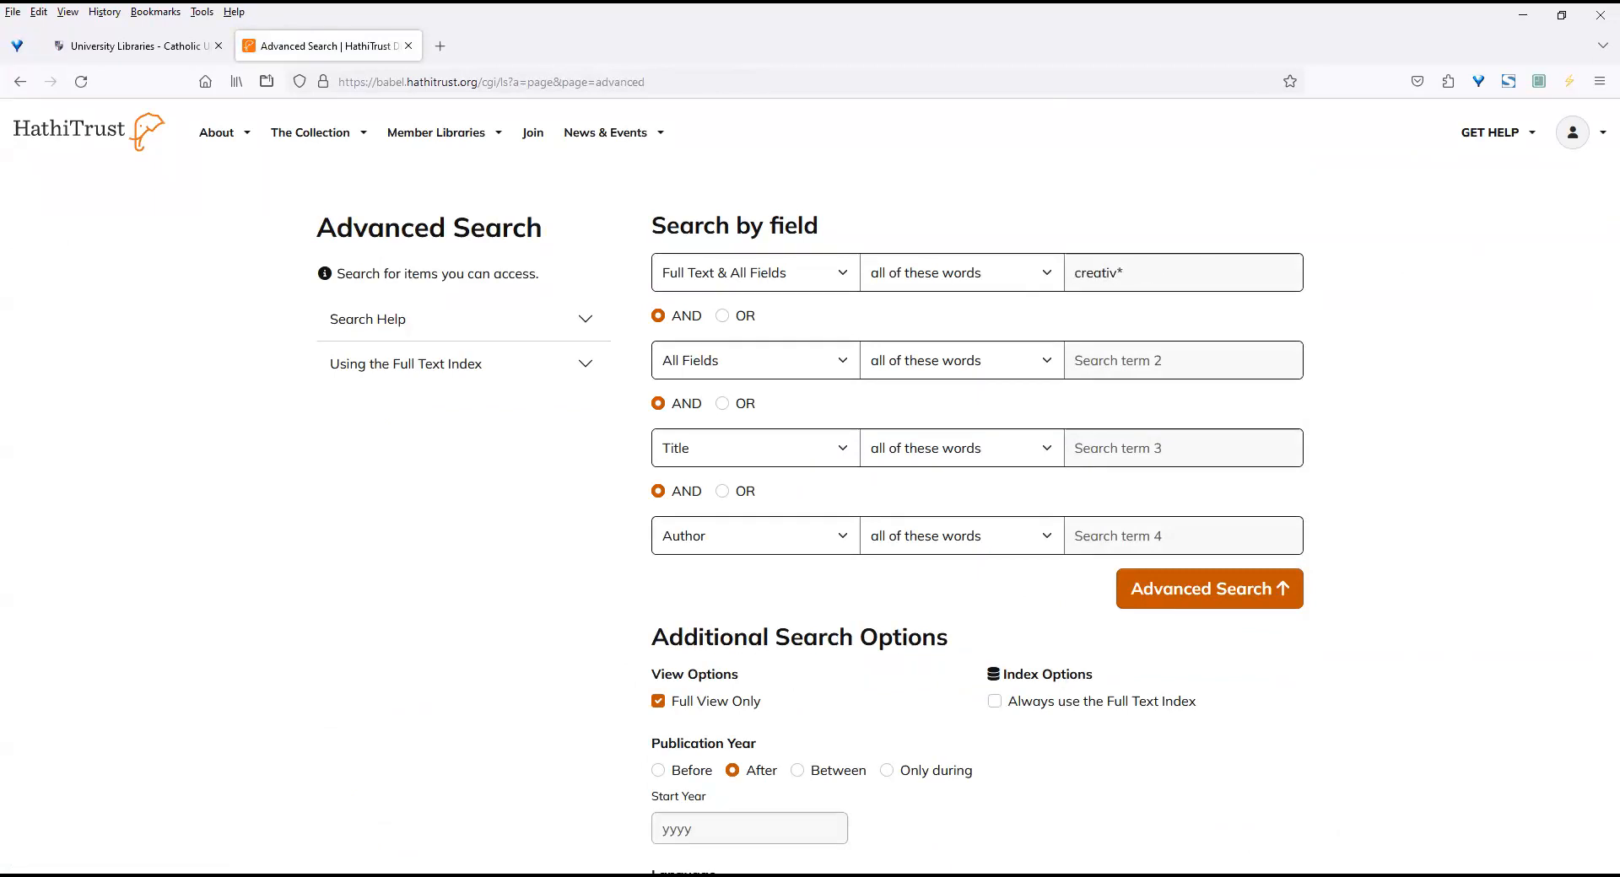
pyautogui.press('Return')
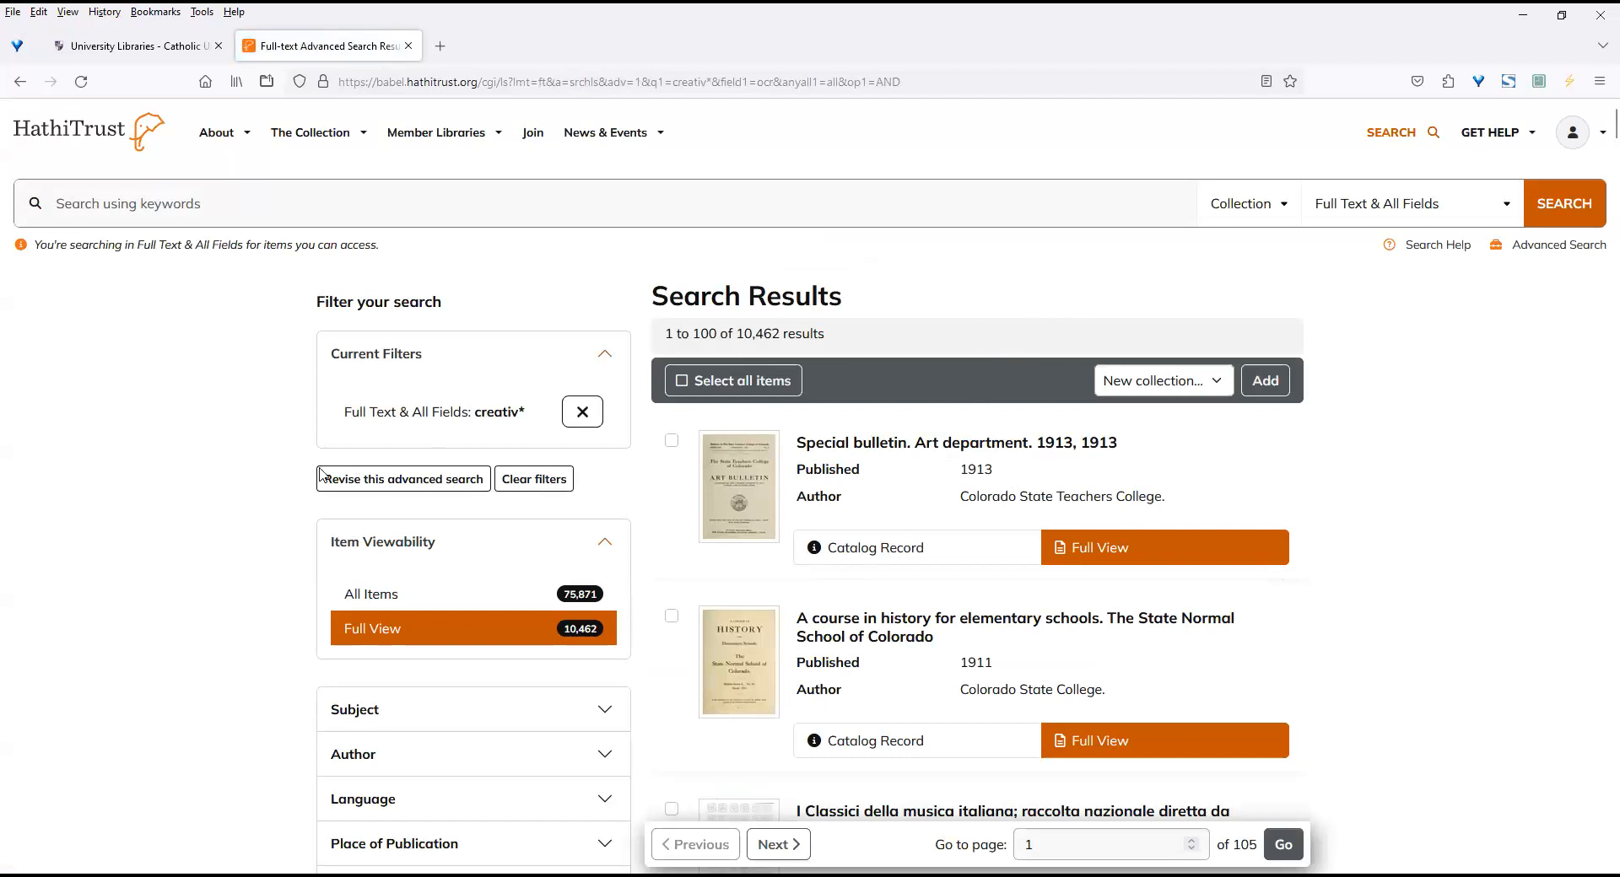
# Revise the advanced search to limit the publication year to before 1926.
pyautogui.click(415, 479)
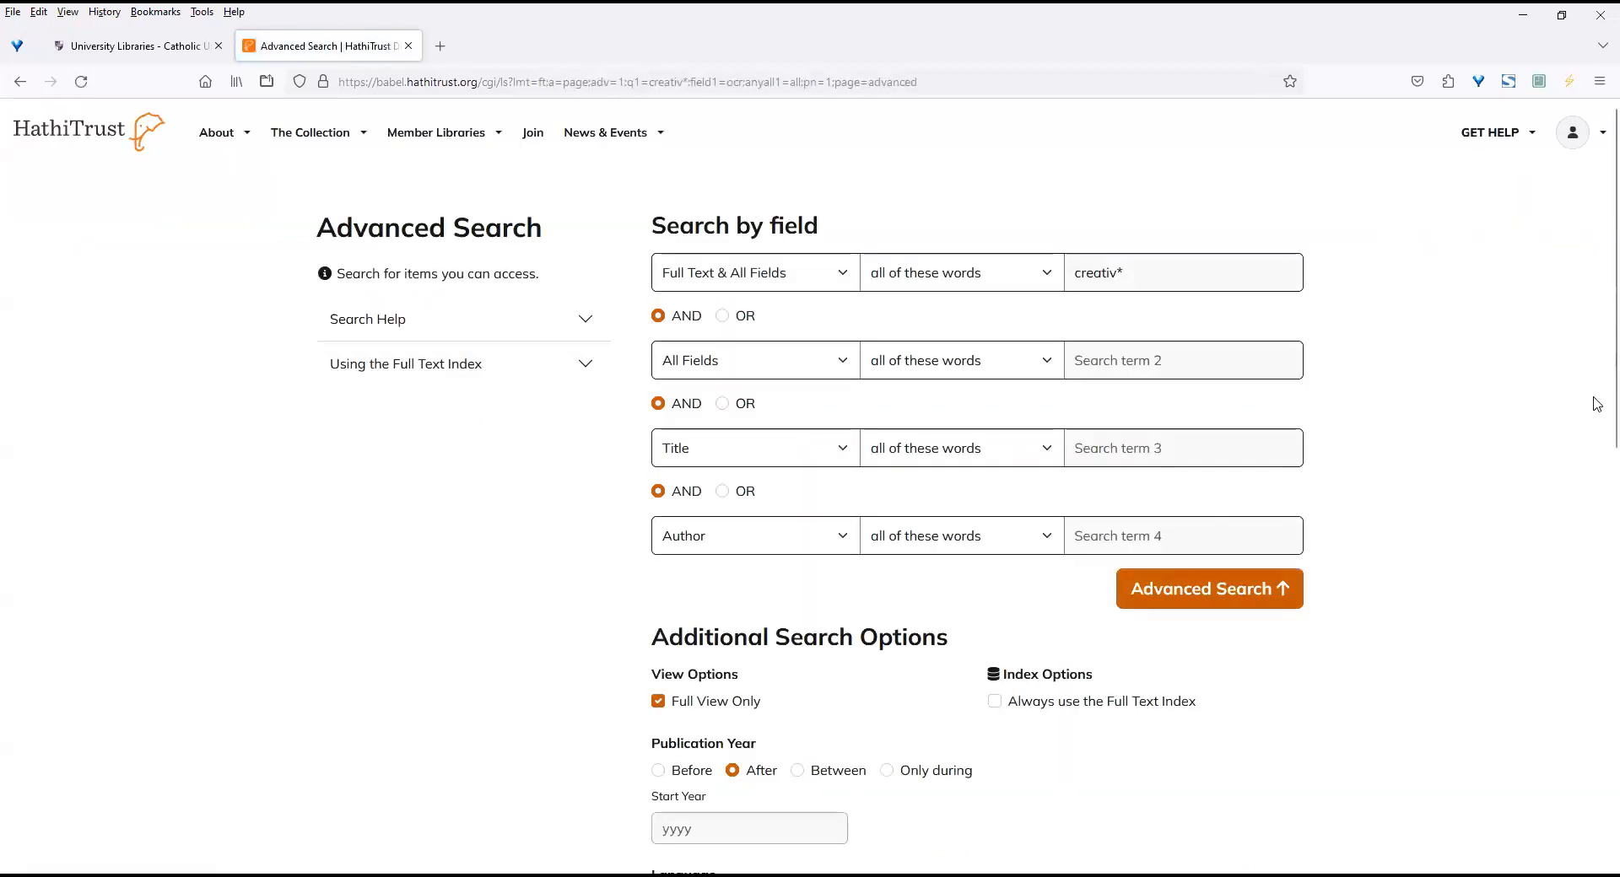
pyautogui.scroll(-2, 1597, 404)
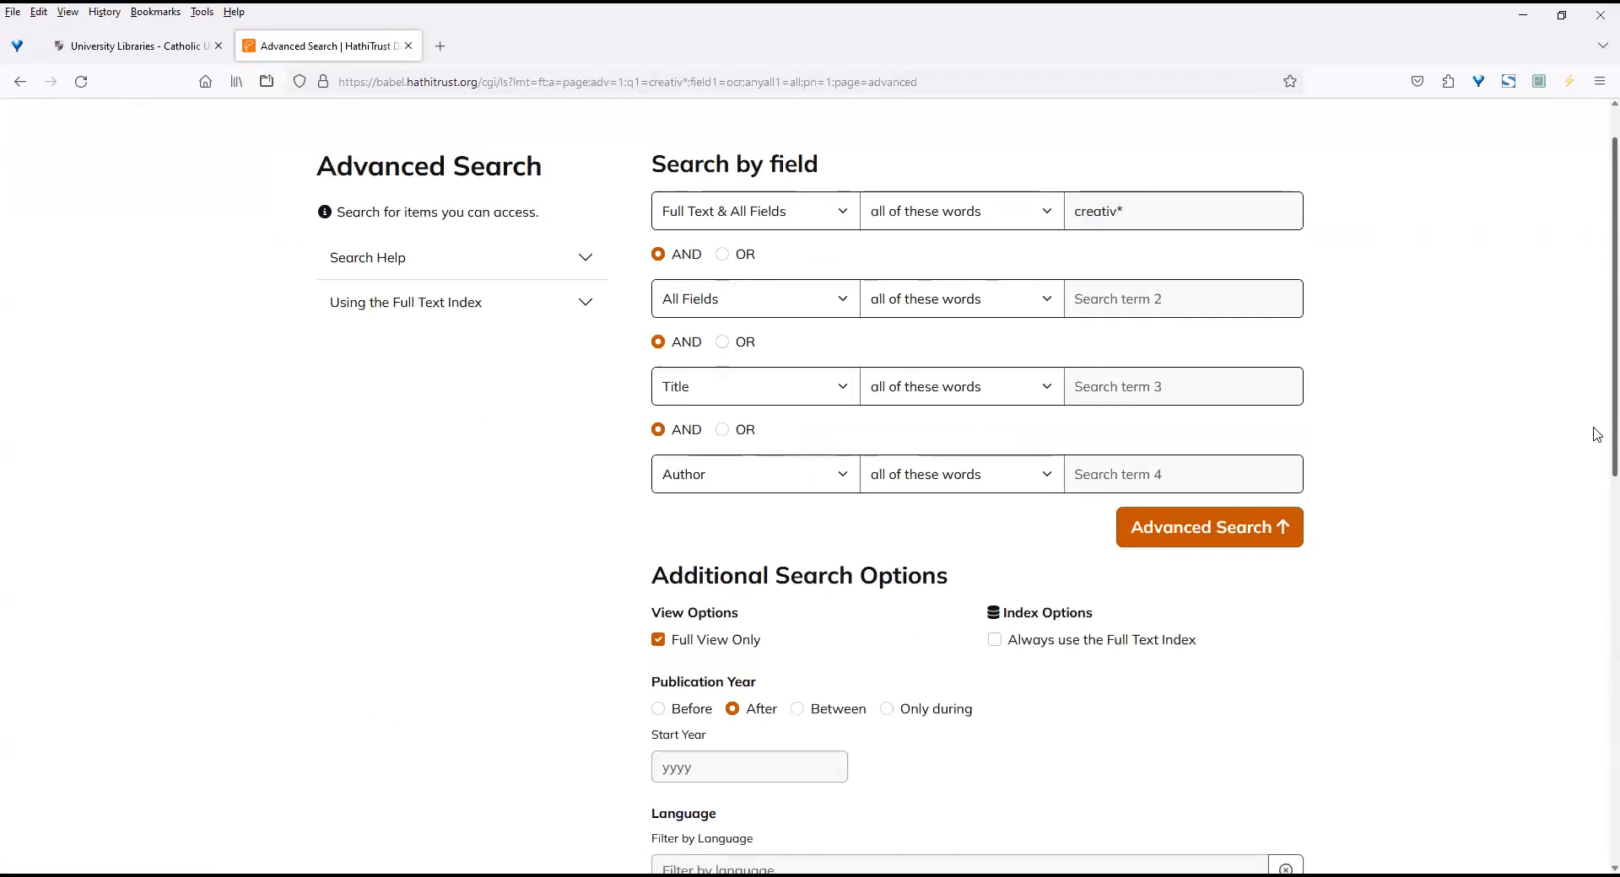
pyautogui.scroll(-7, 1597, 446)
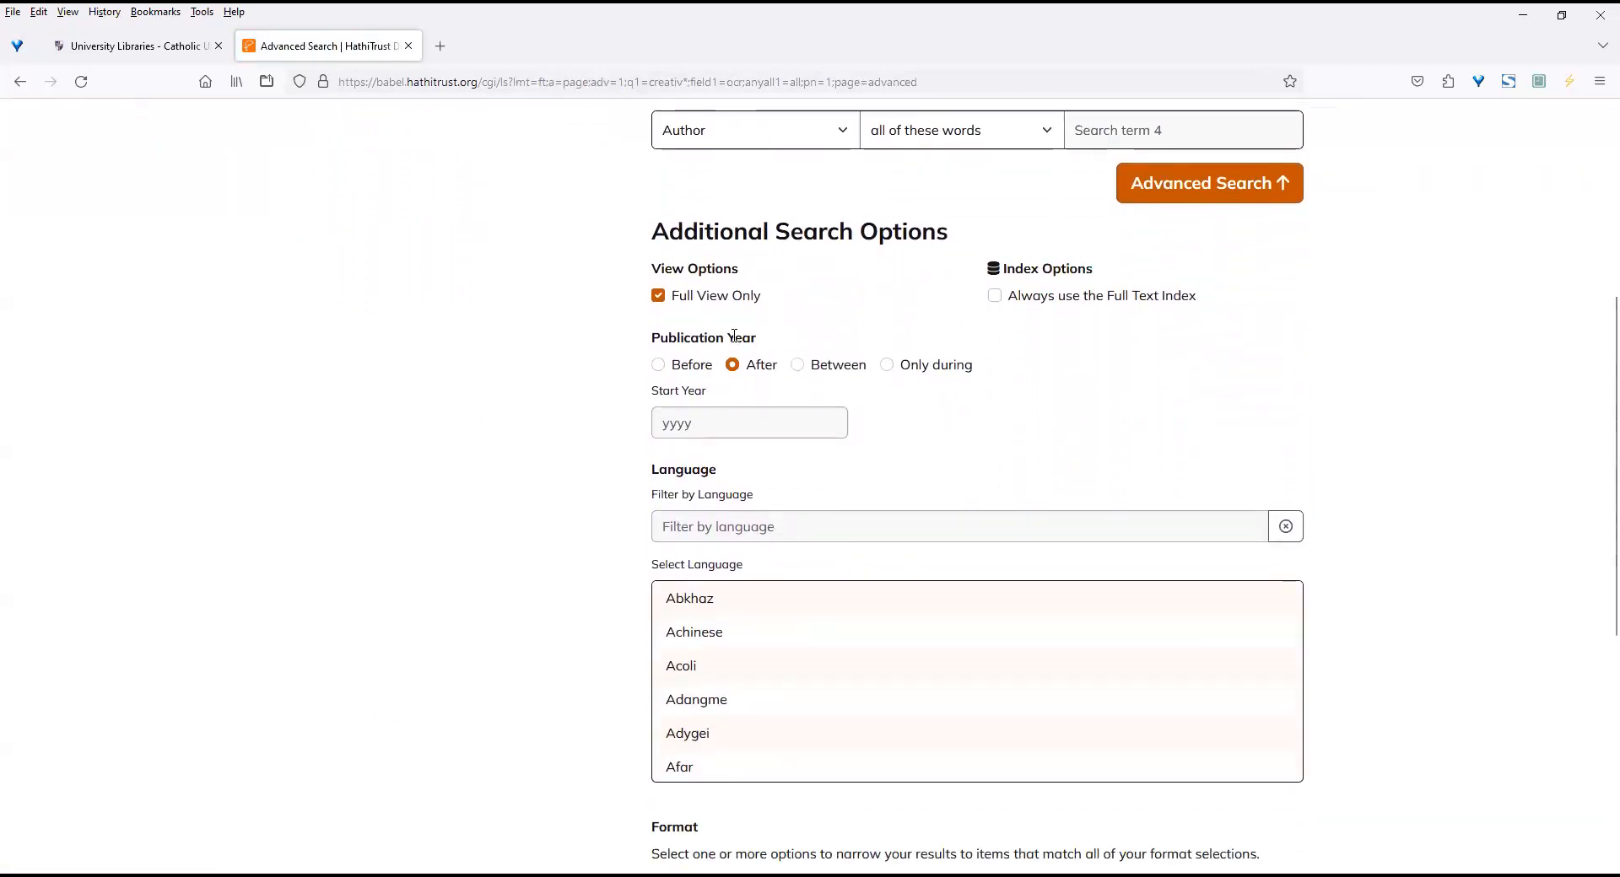
pyautogui.click(658, 365)
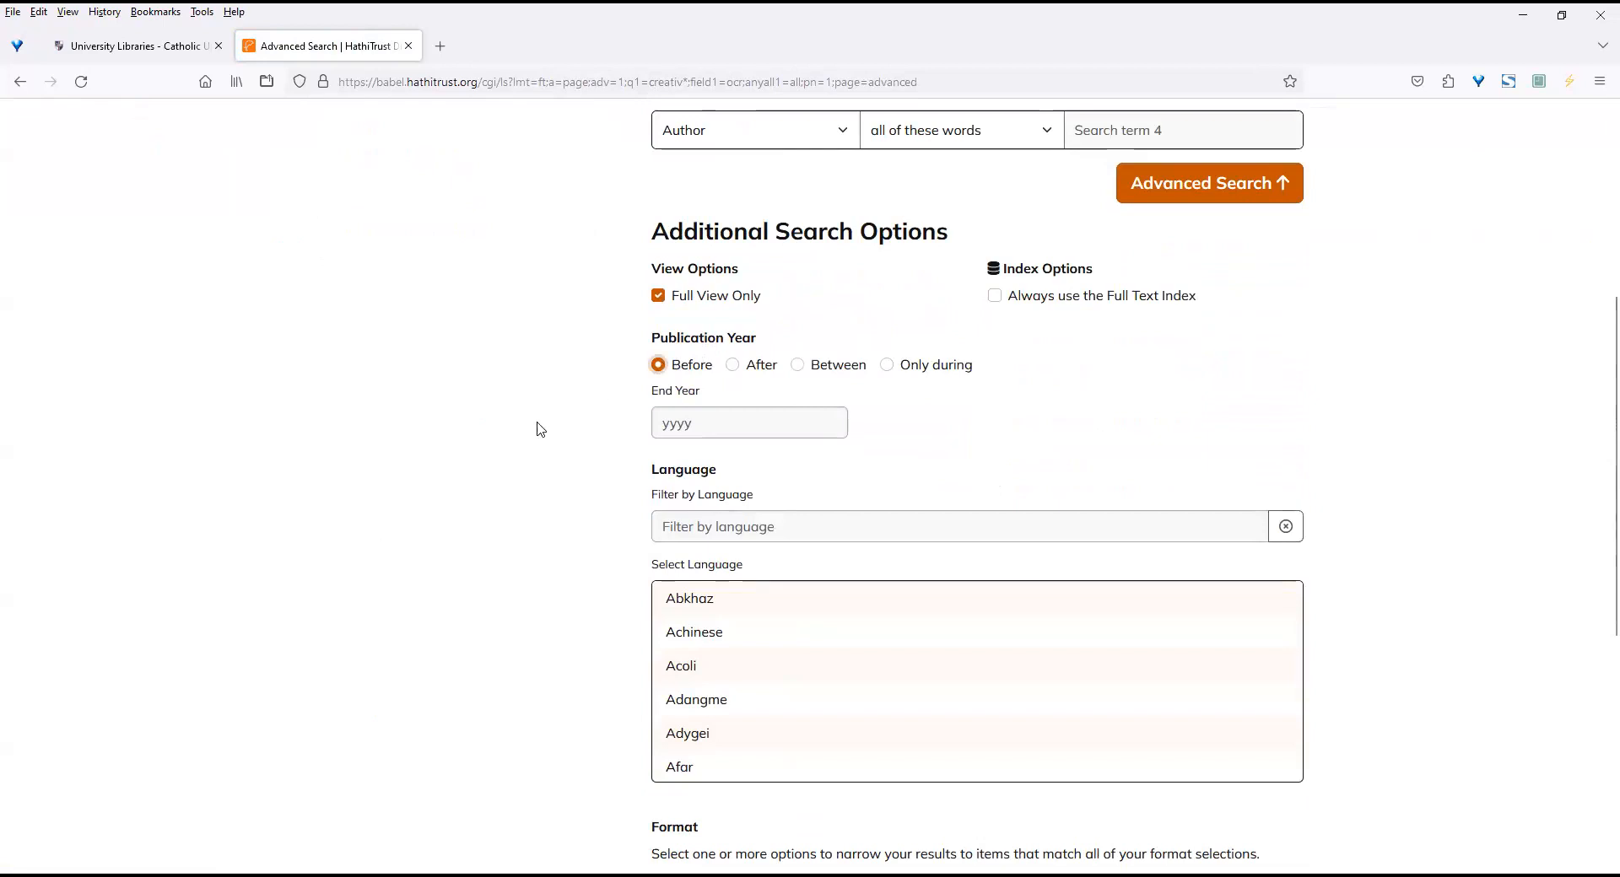
pyautogui.click(770, 422)
pyautogui.write('1926')
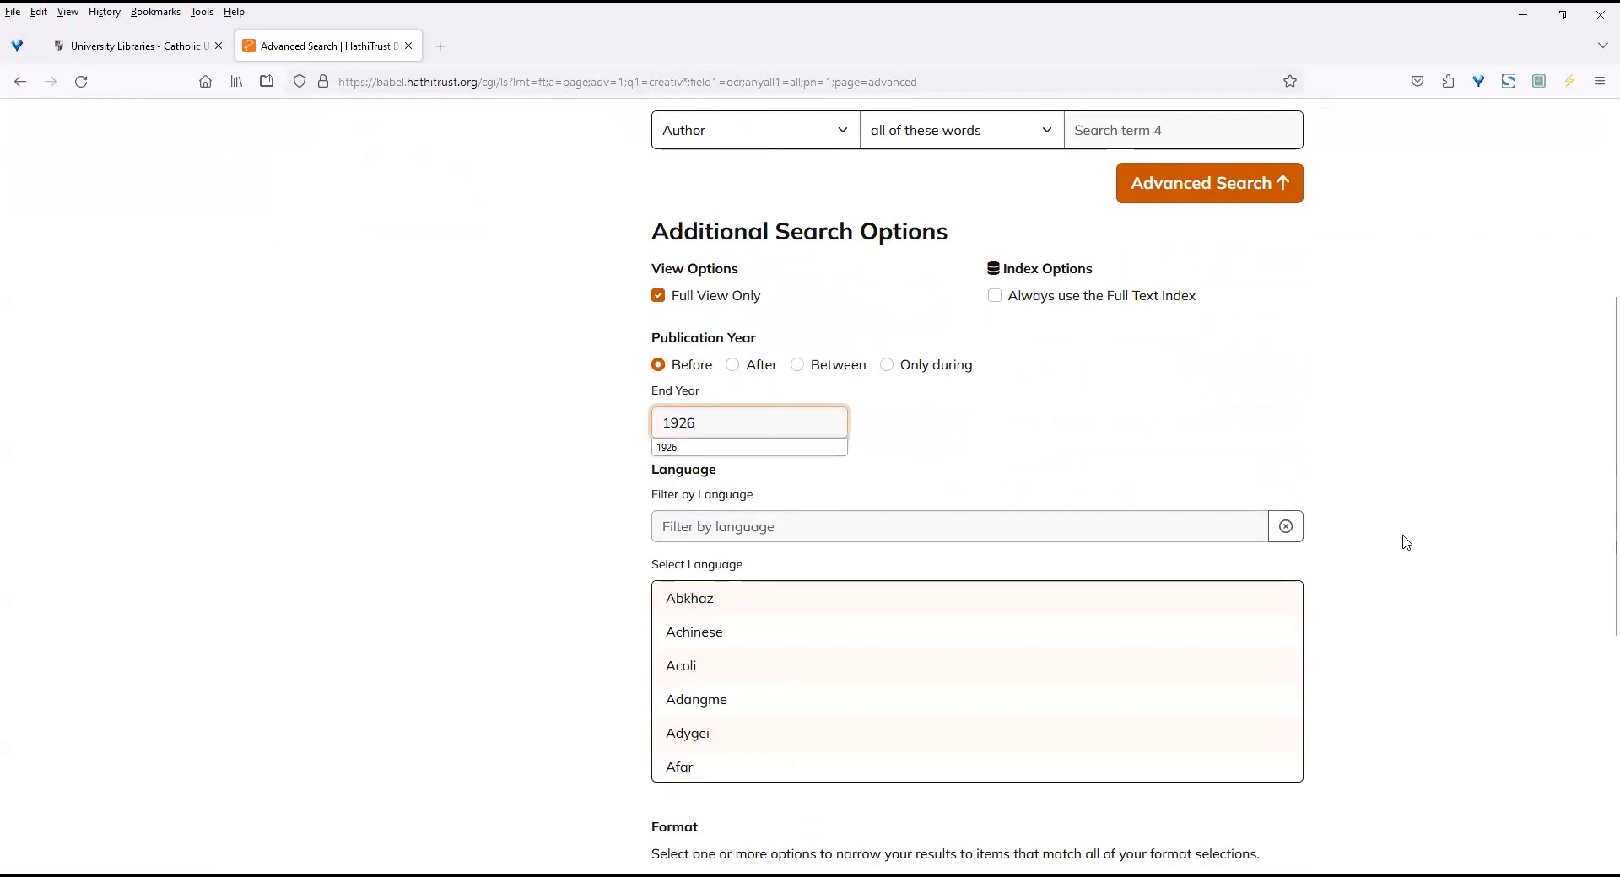
# Filter the advanced search languages by "english" and select English.
pyautogui.click(1134, 525)
pyautogui.write('e')
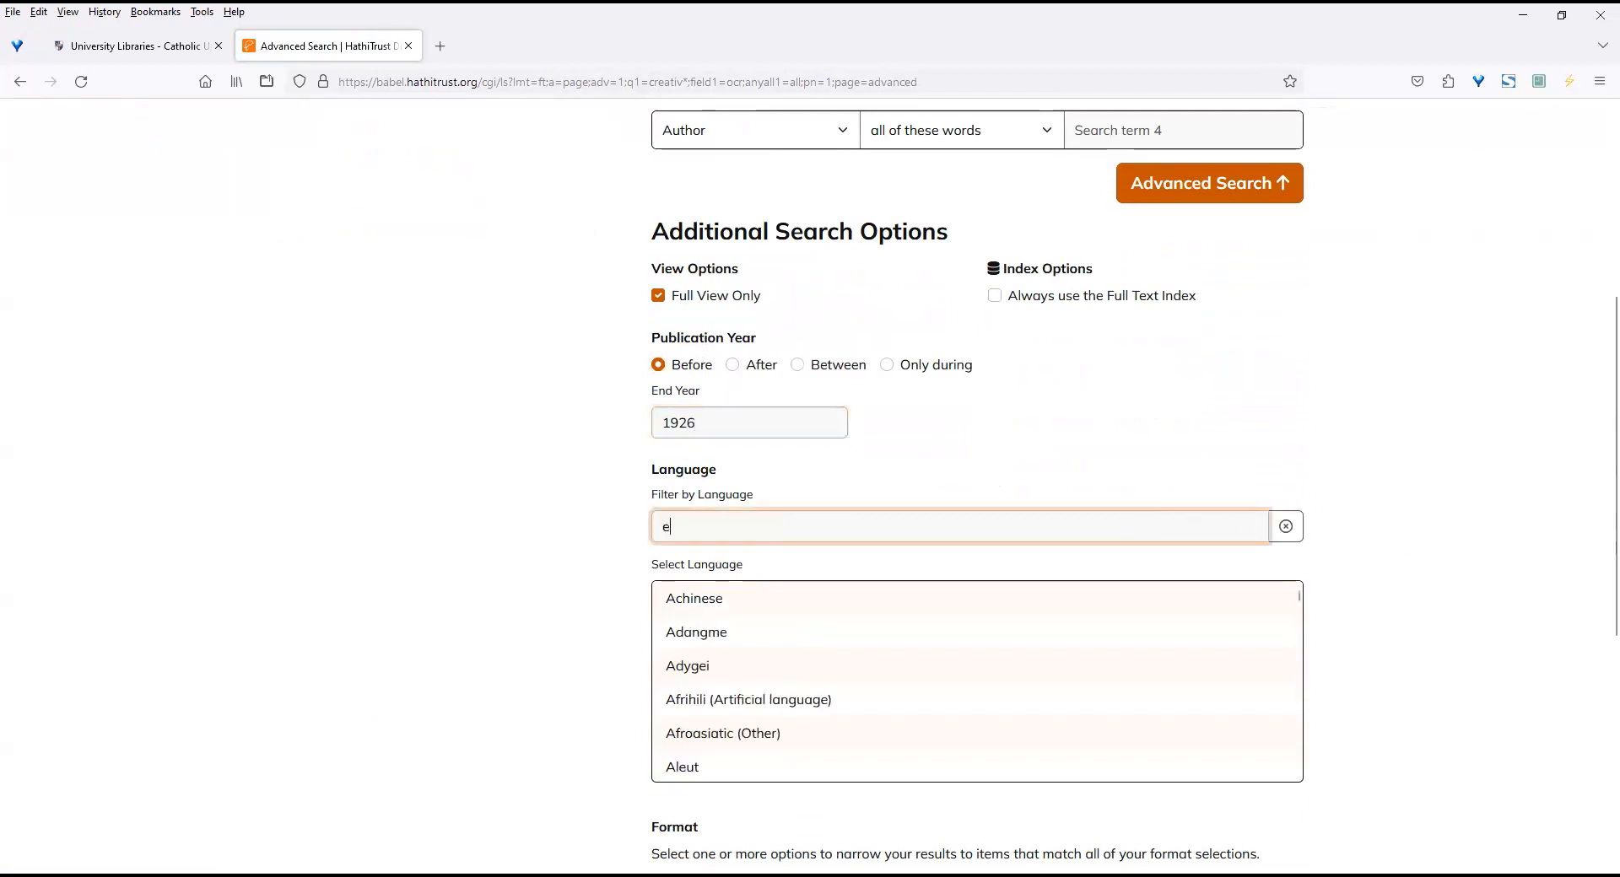
pyautogui.write('nglish')
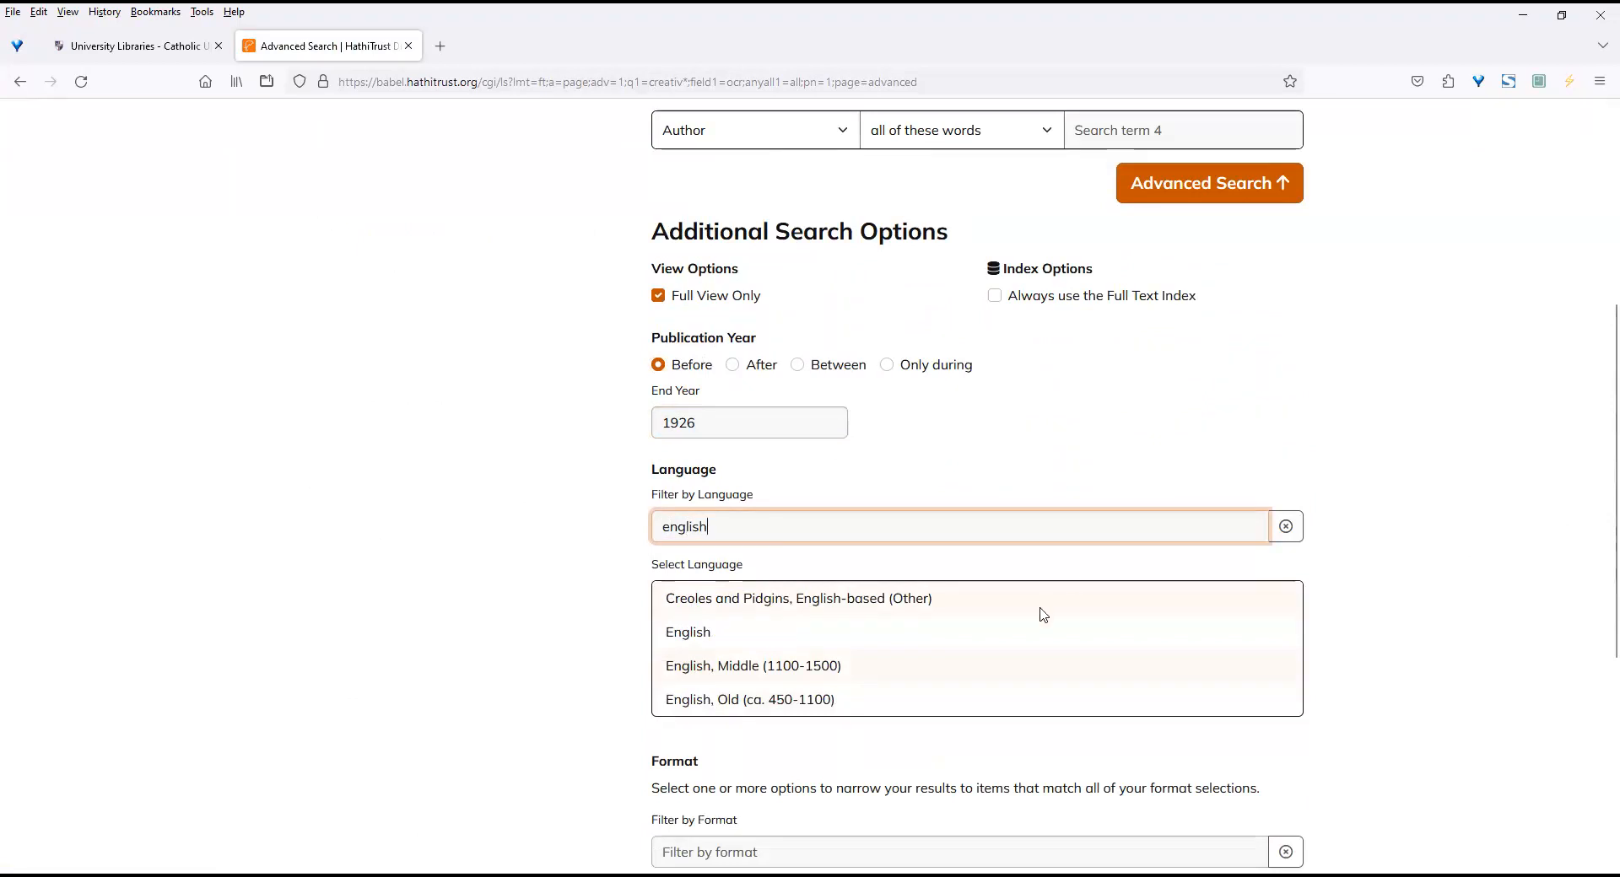
pyautogui.click(692, 634)
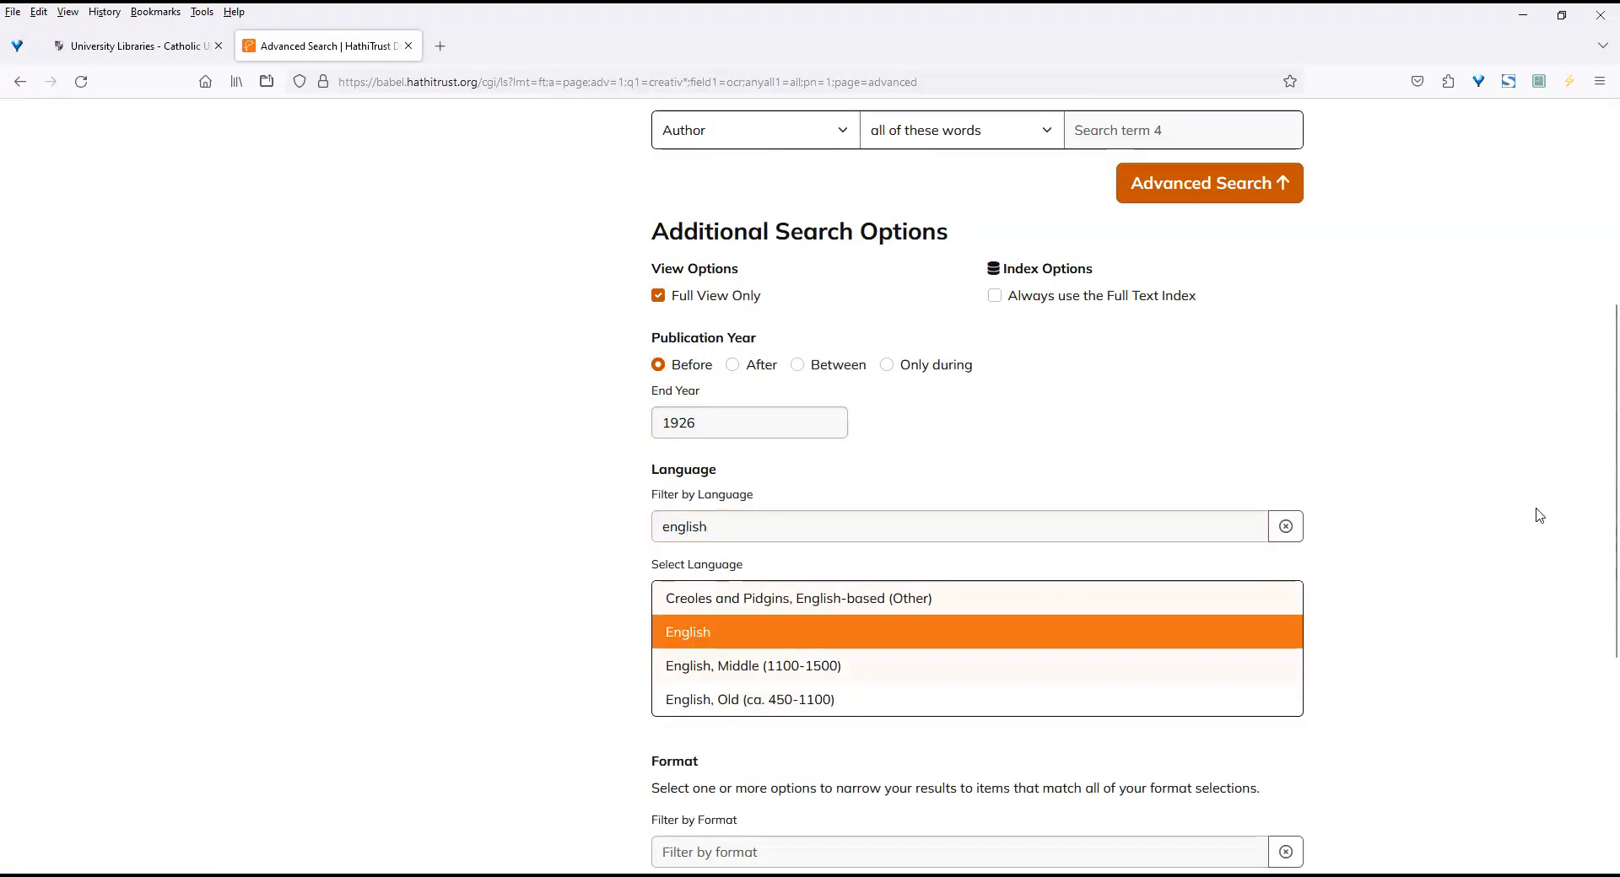
# Filter the formats by "journal", select Journal, and run the advanced search.
pyautogui.scroll(-5, 1592, 506)
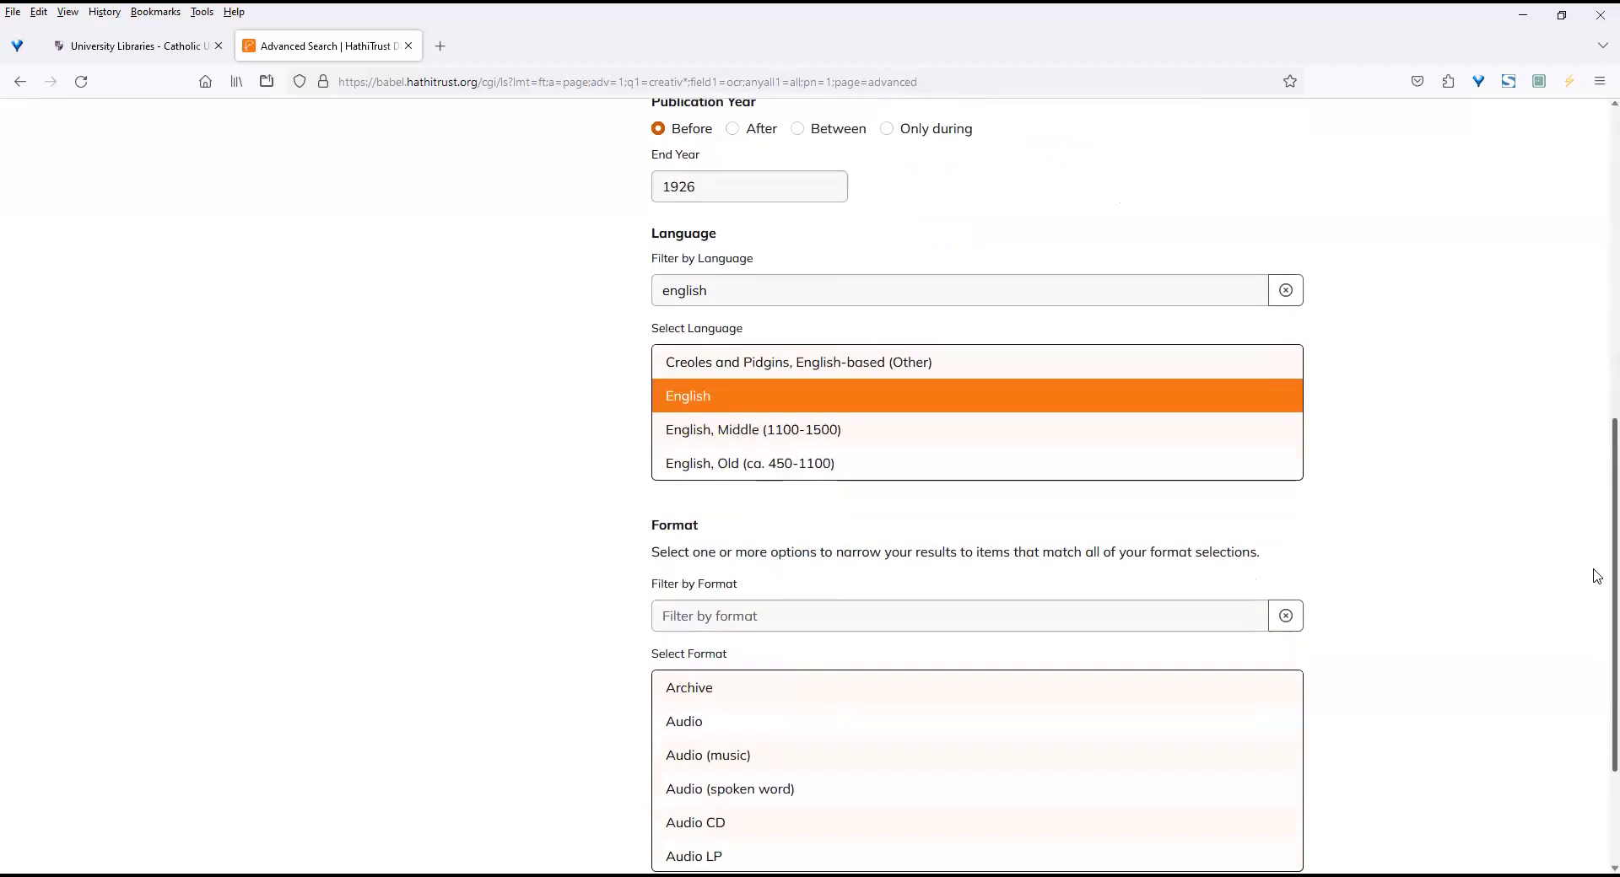
pyautogui.click(1156, 422)
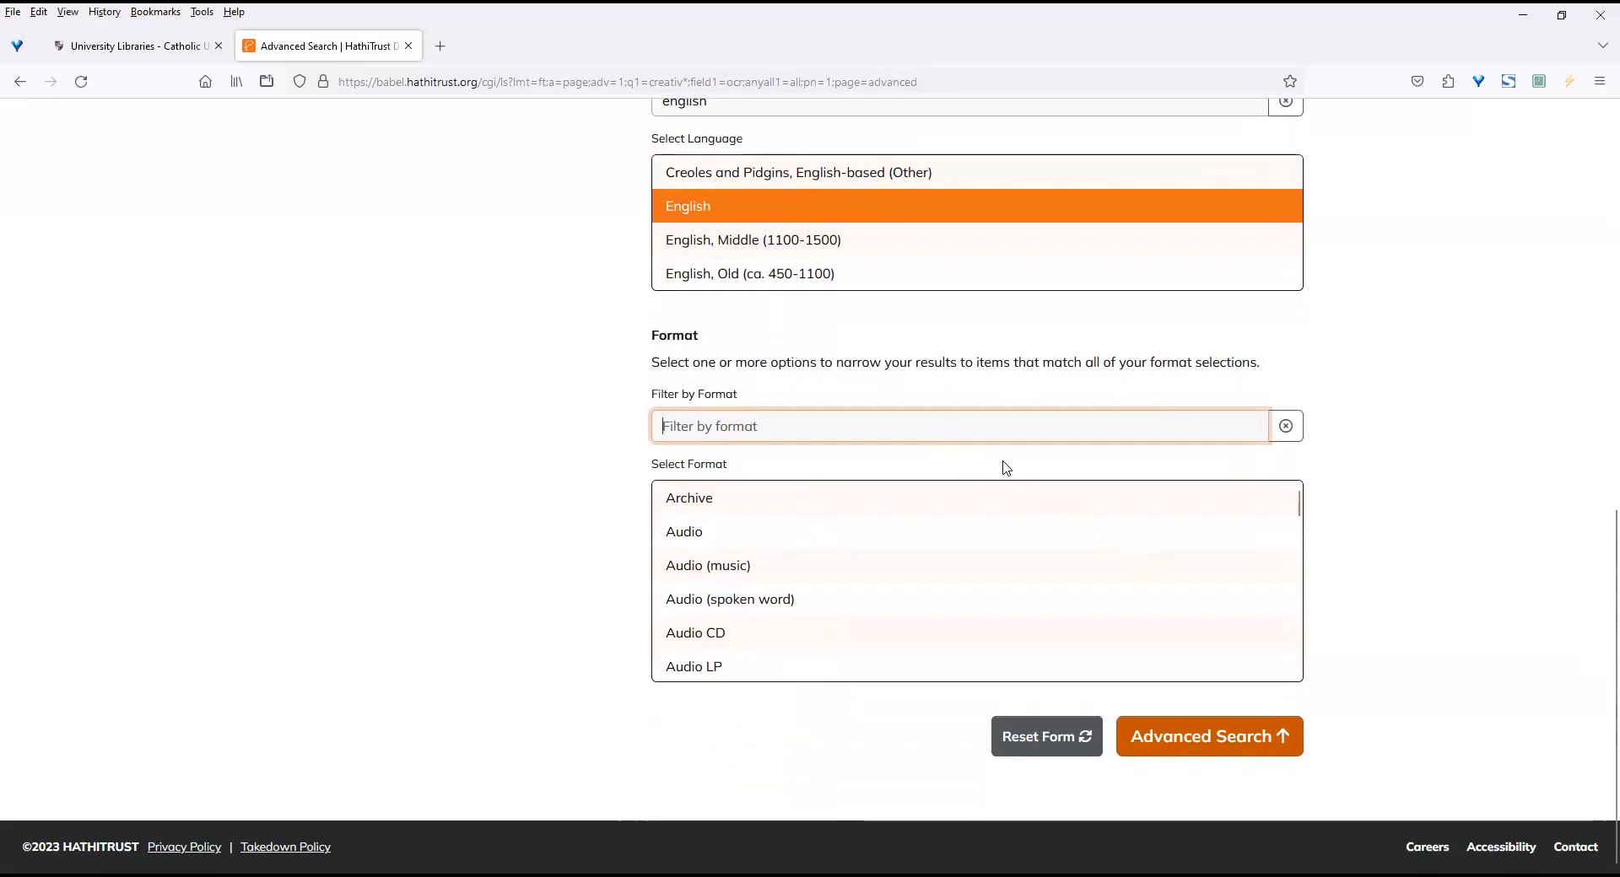
pyautogui.write('journal')
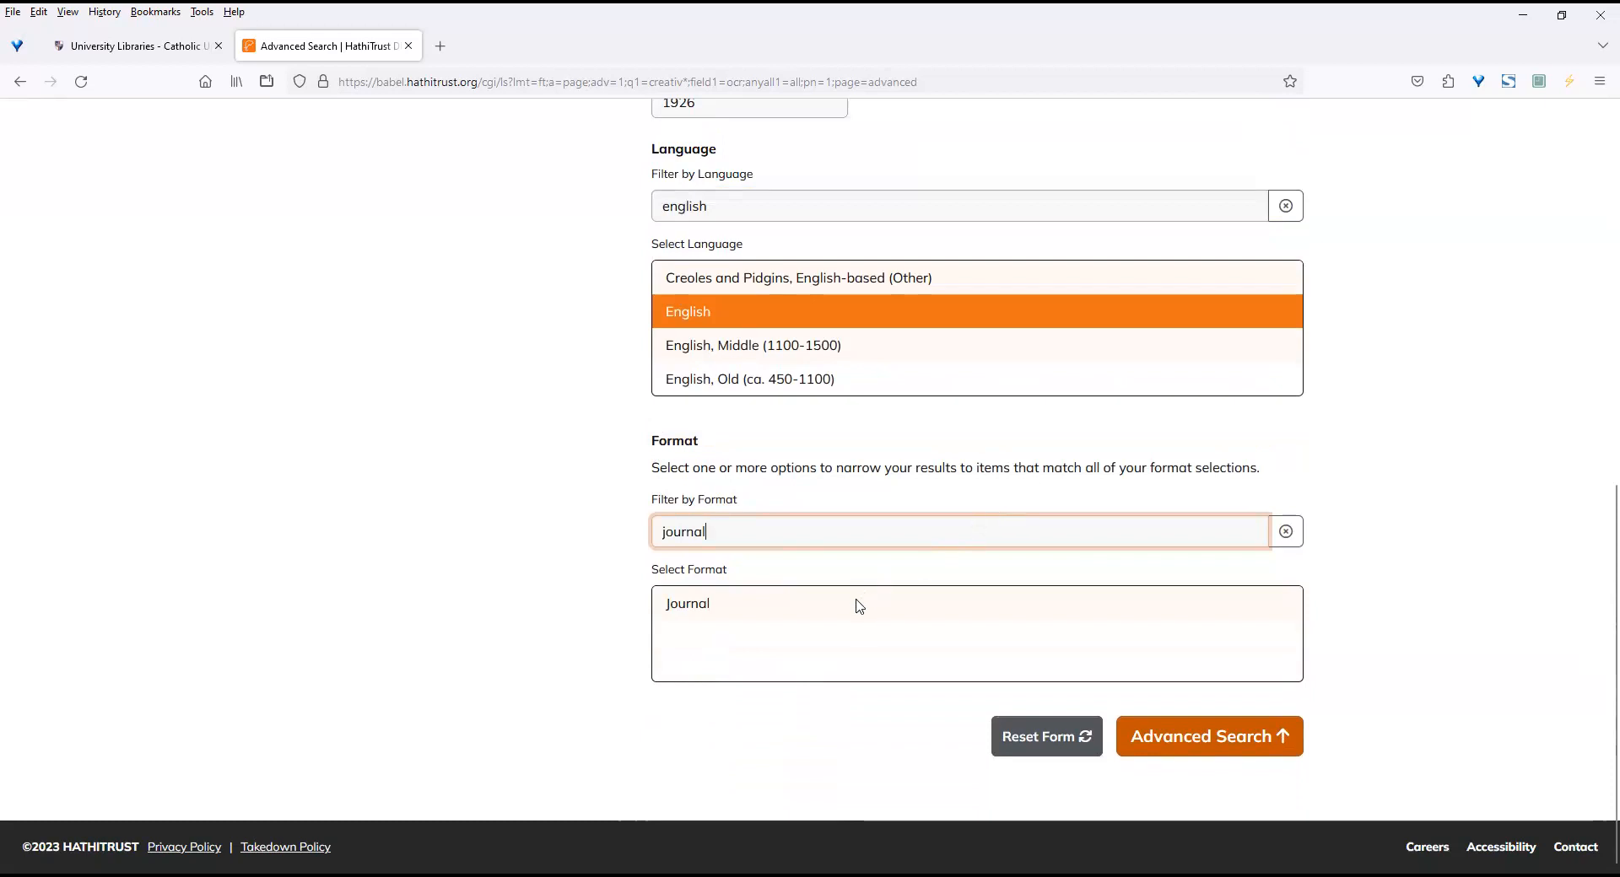
pyautogui.click(817, 605)
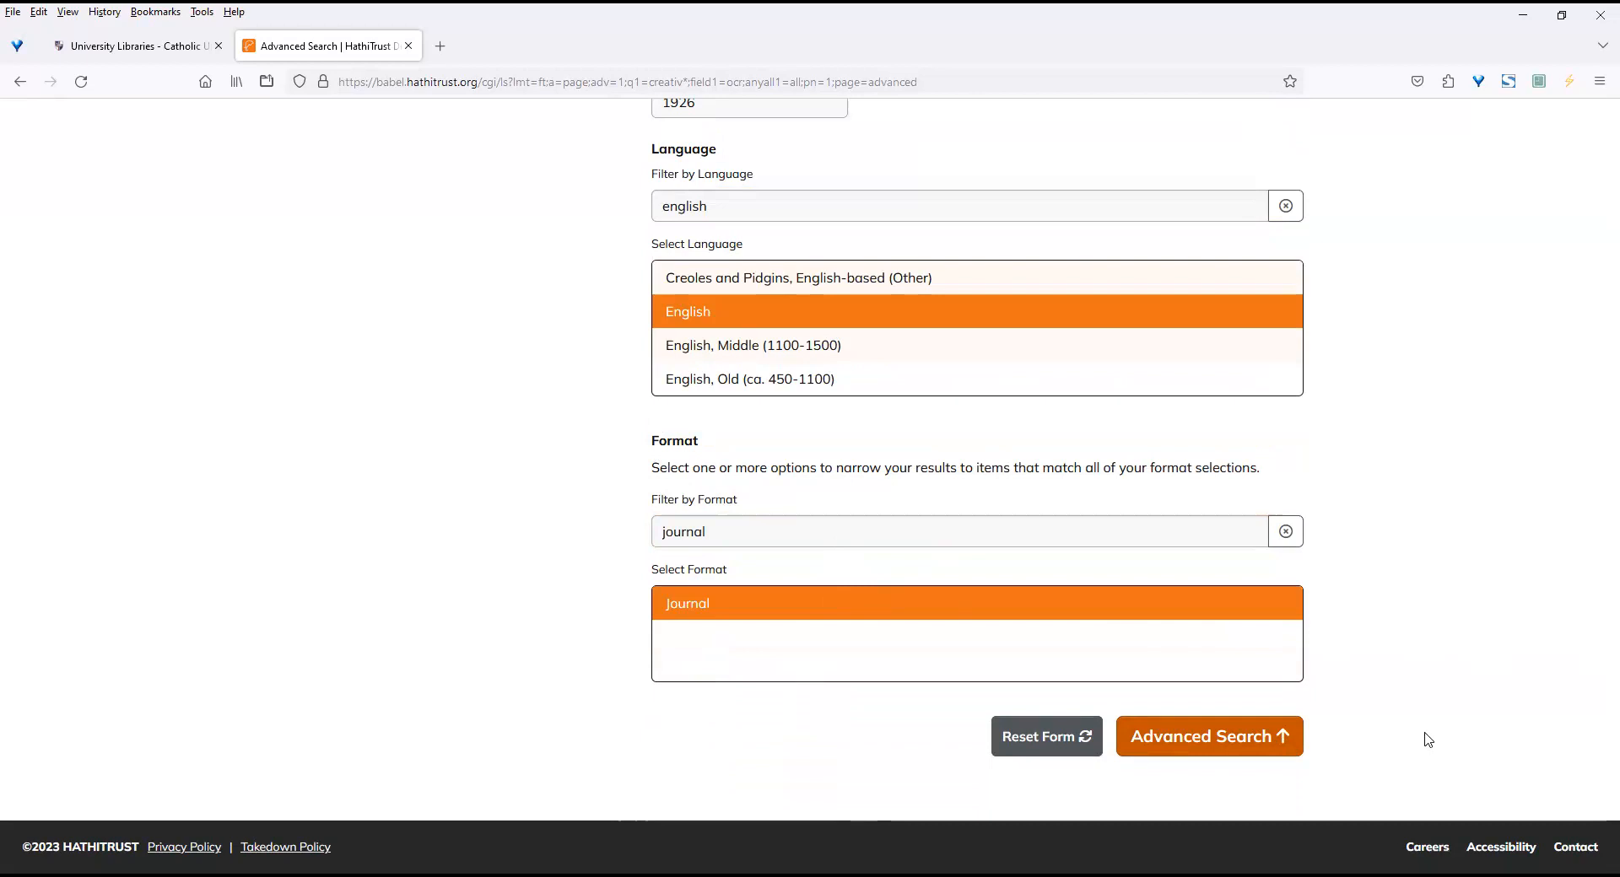
pyautogui.click(1242, 750)
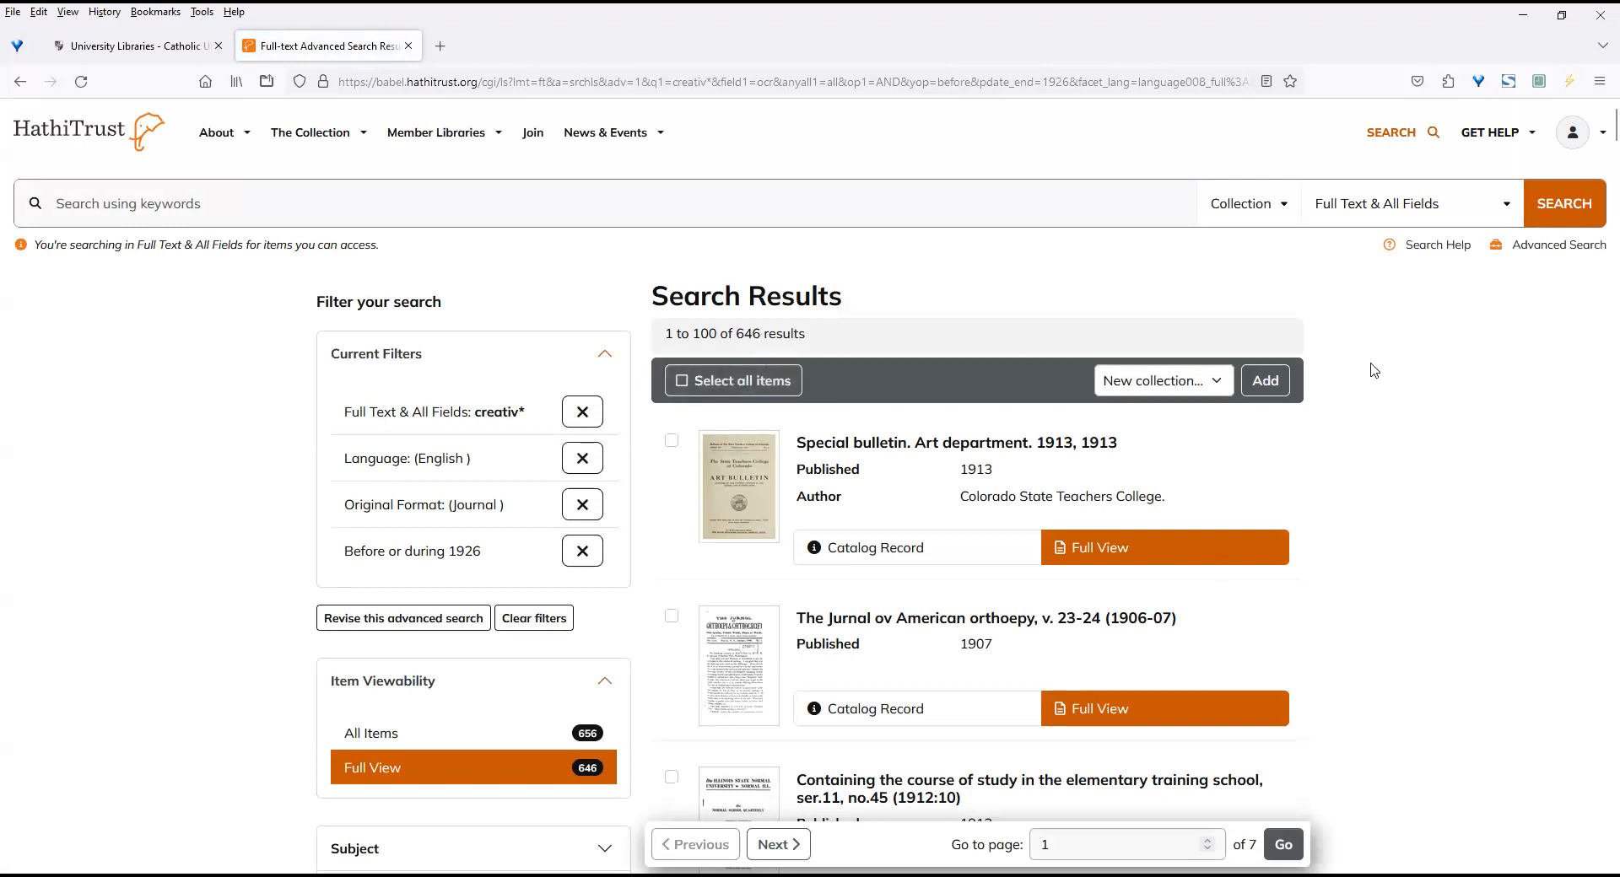
# Check the Original Format options and narrow the search results to the Art Periodicals subject.
pyautogui.scroll(-2, 1596, 142)
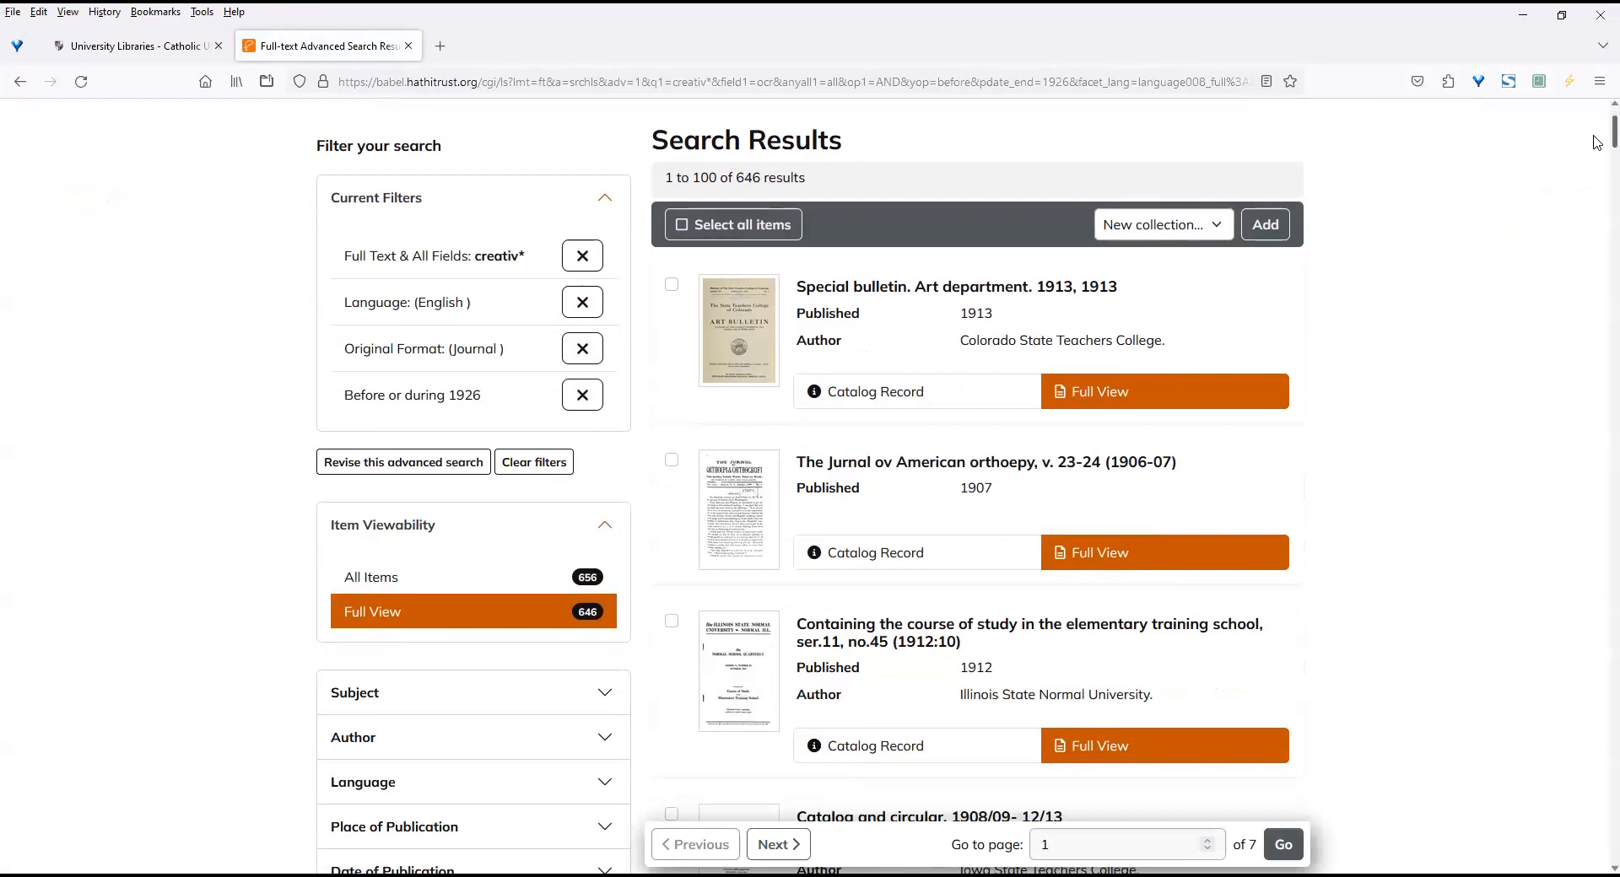
pyautogui.scroll(-3, 1596, 144)
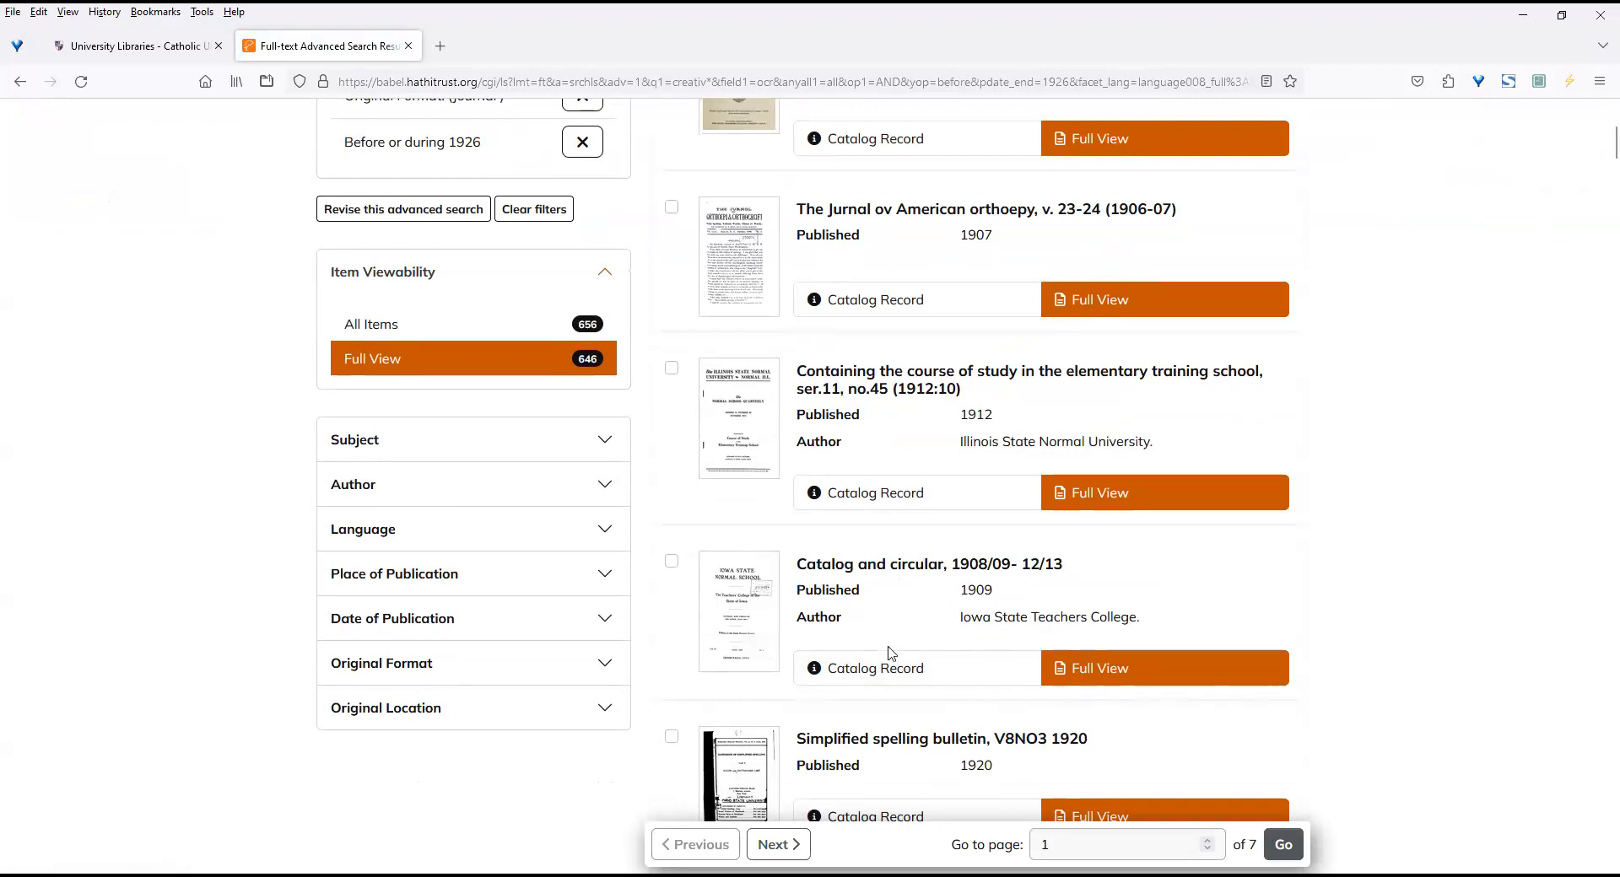
pyautogui.click(562, 672)
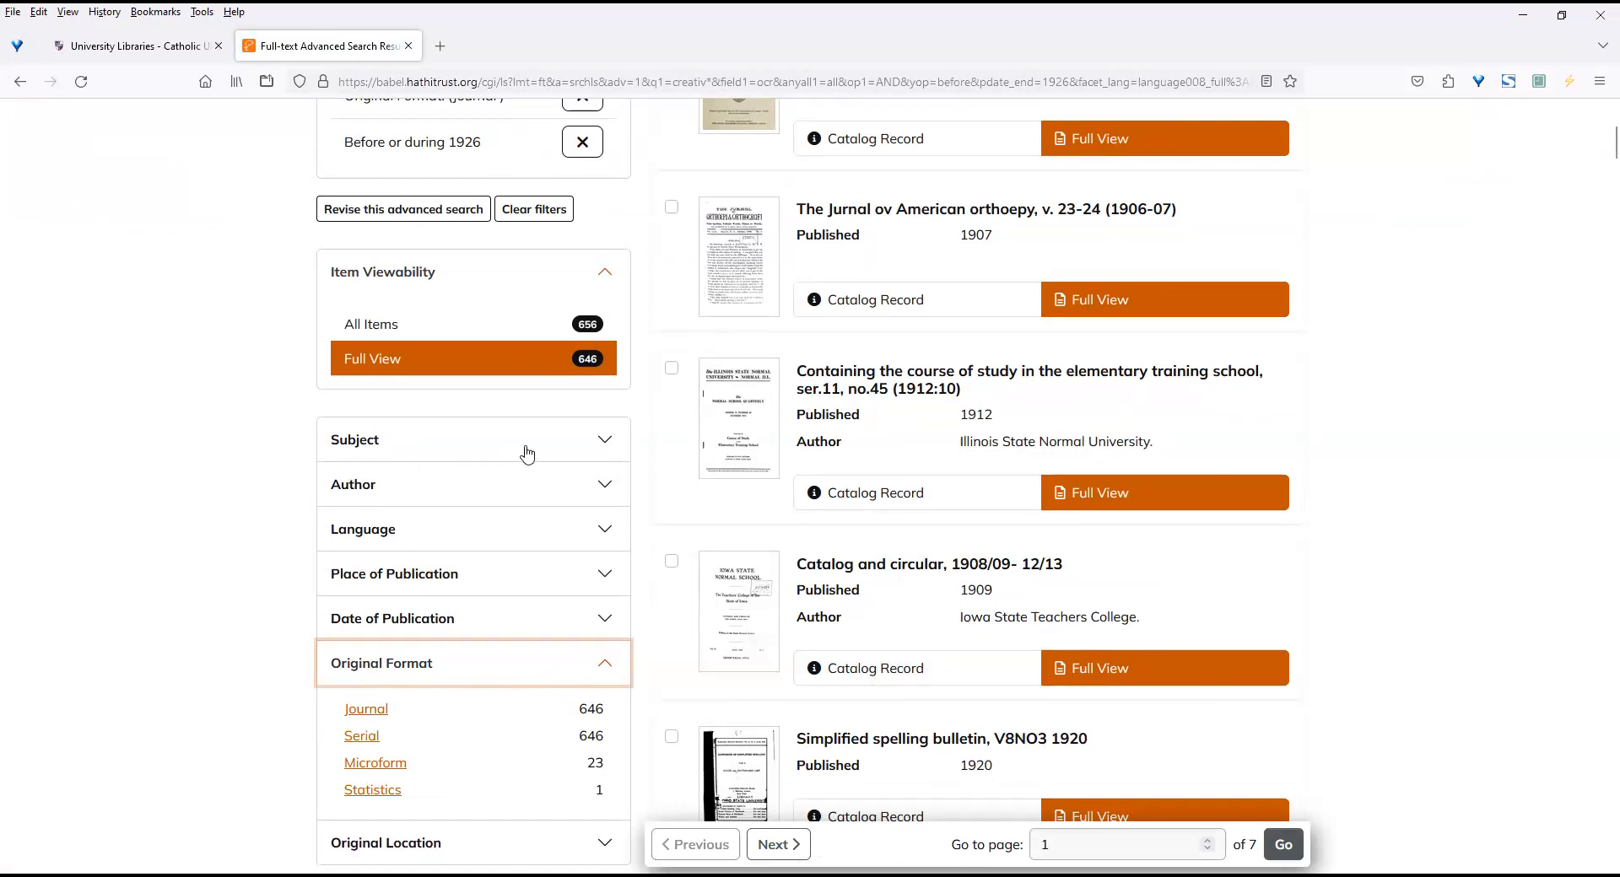
pyautogui.click(607, 447)
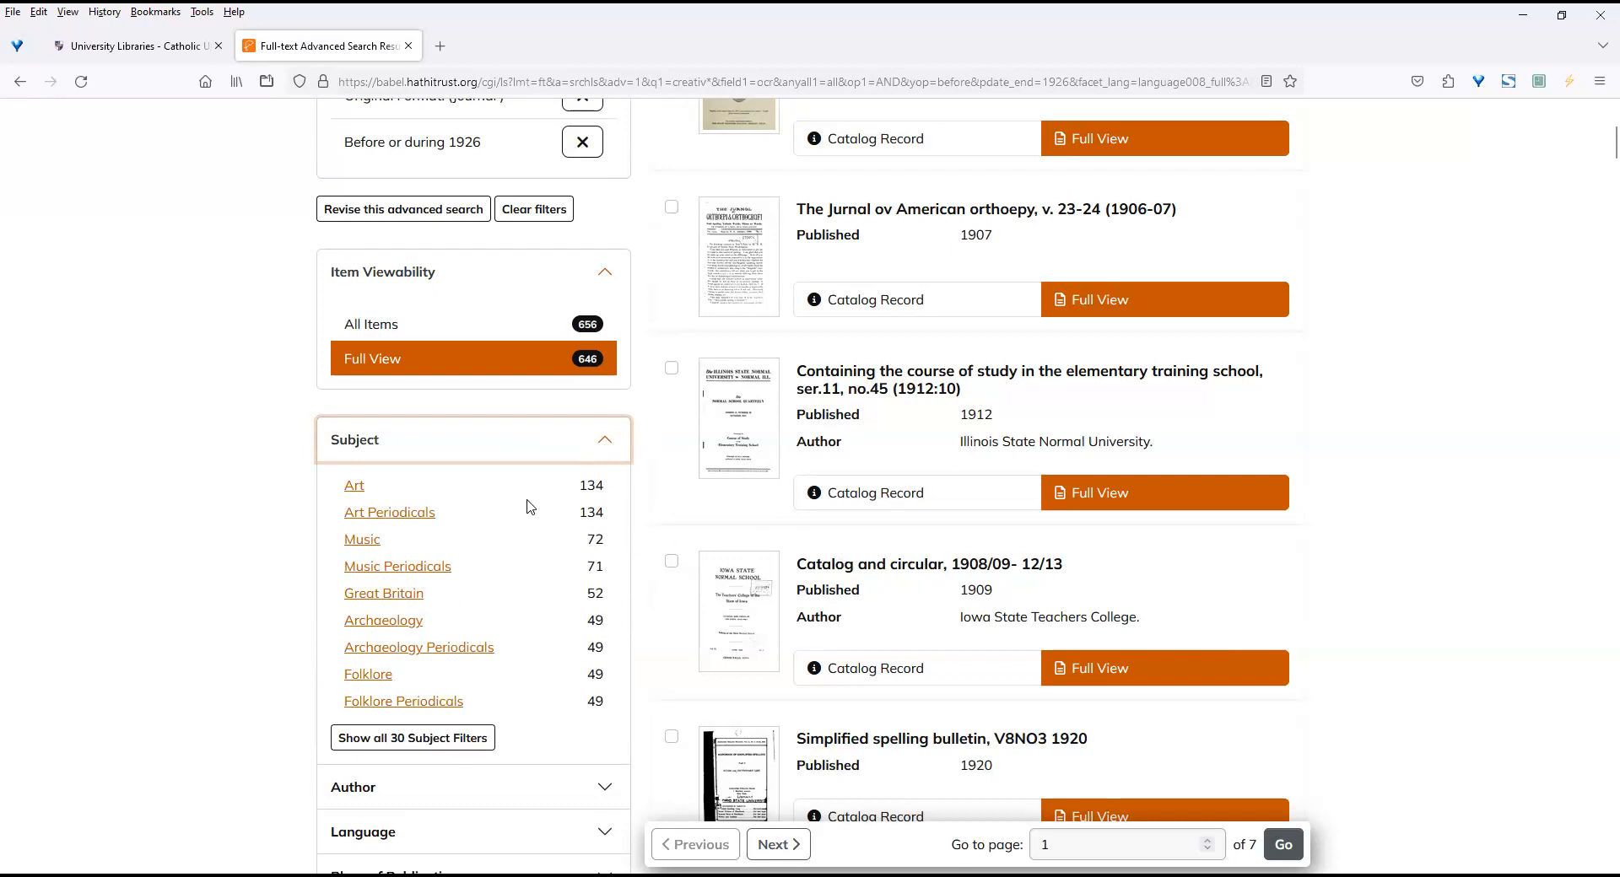
pyautogui.click(397, 516)
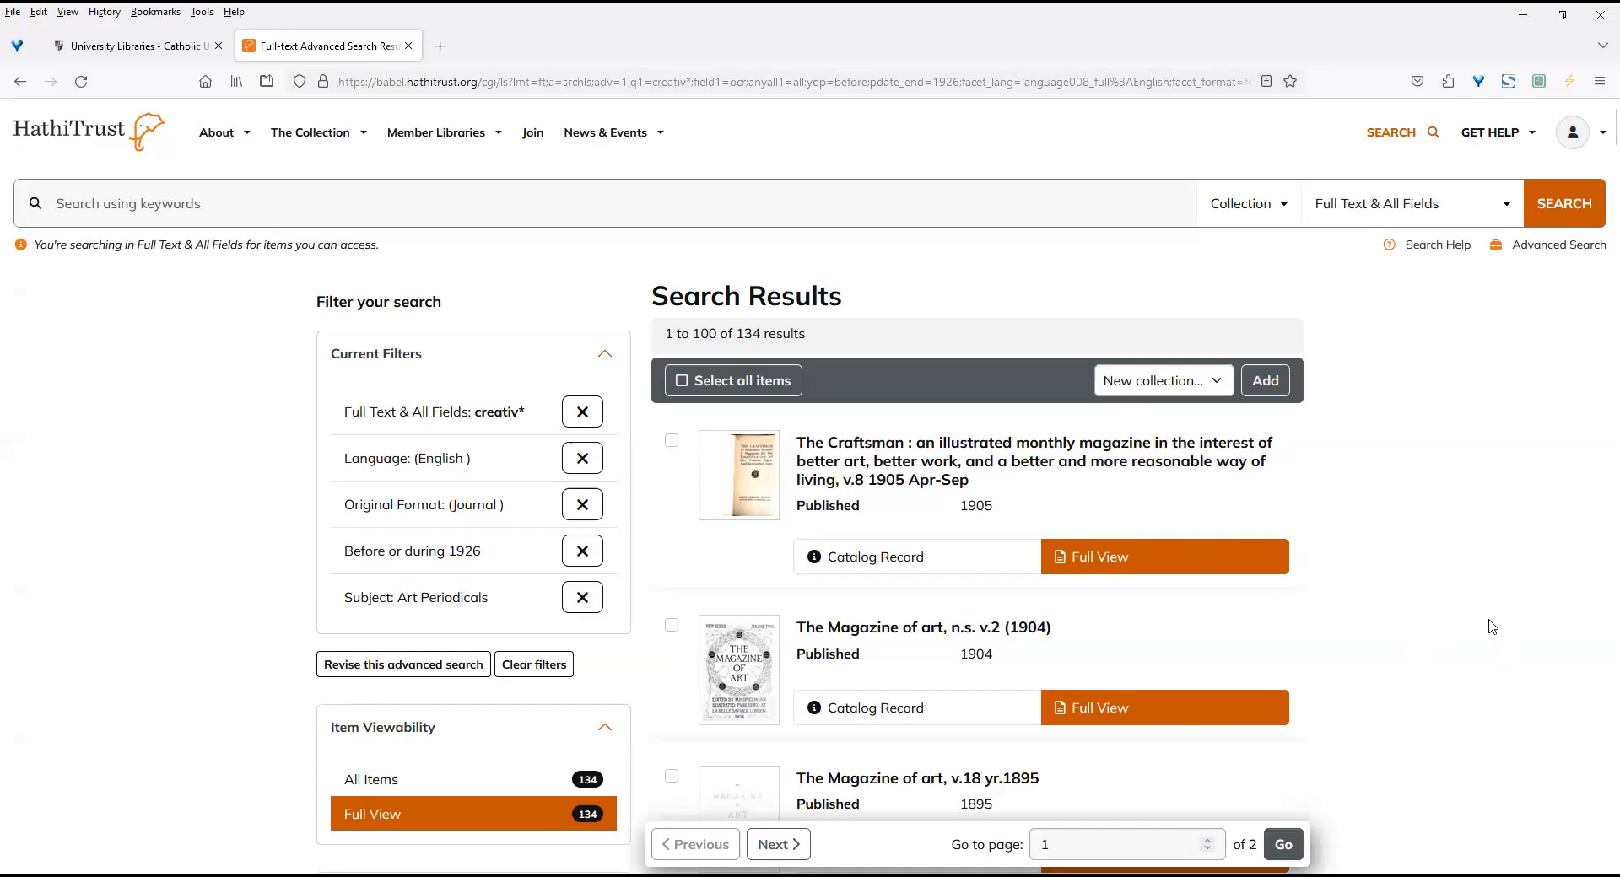
# Select all items on the first results page and start adding them to a new collection.
pyautogui.click(683, 386)
pyautogui.click(1209, 389)
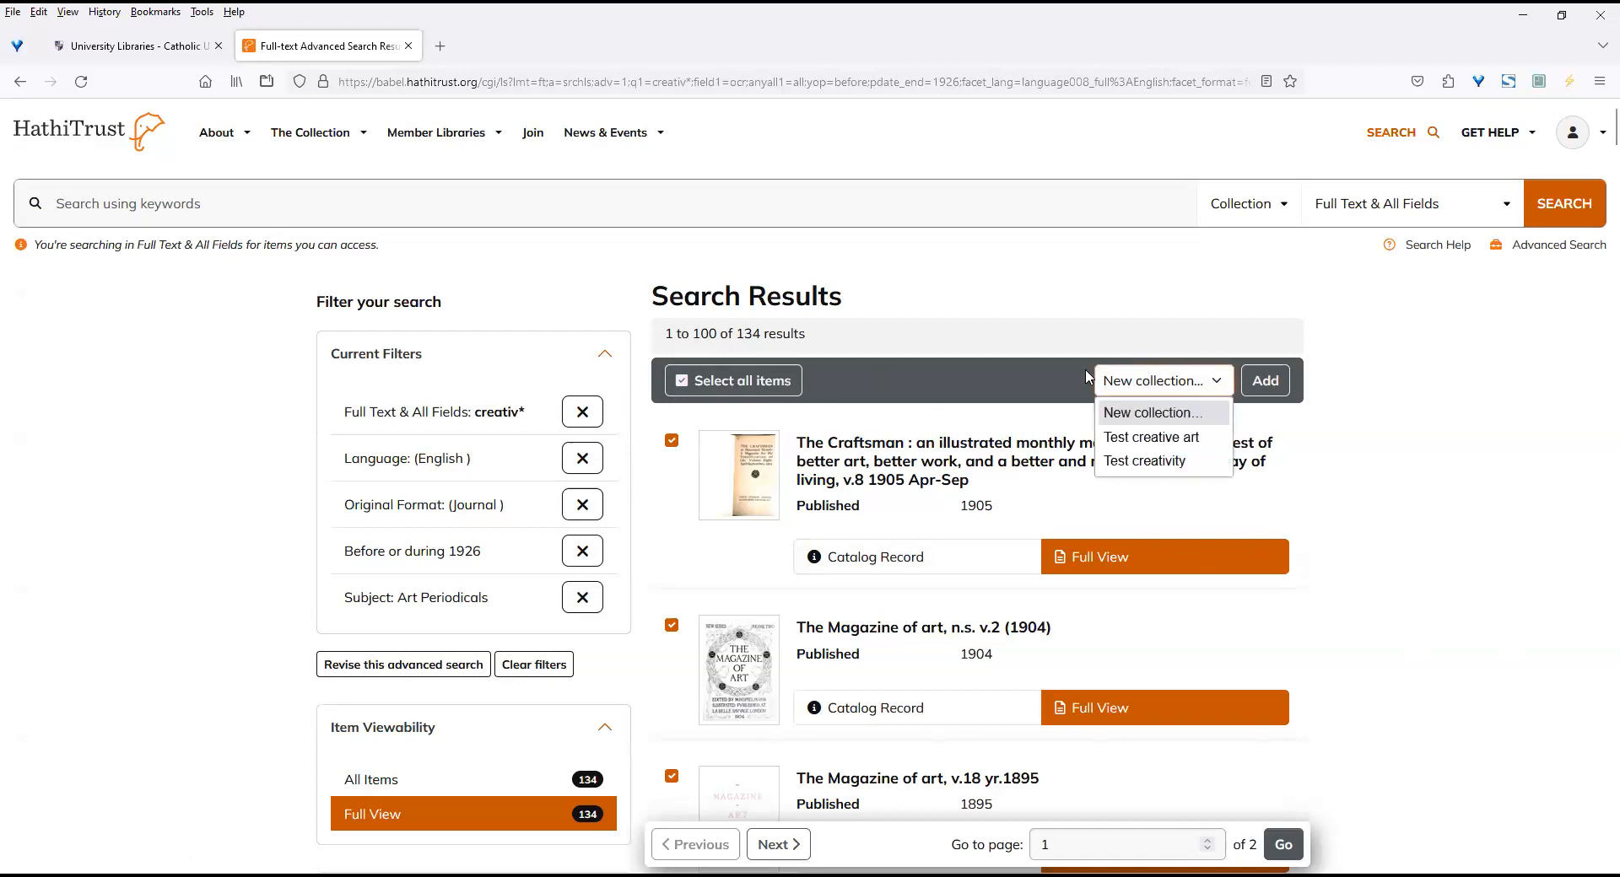
pyautogui.click(1035, 389)
pyautogui.click(1263, 384)
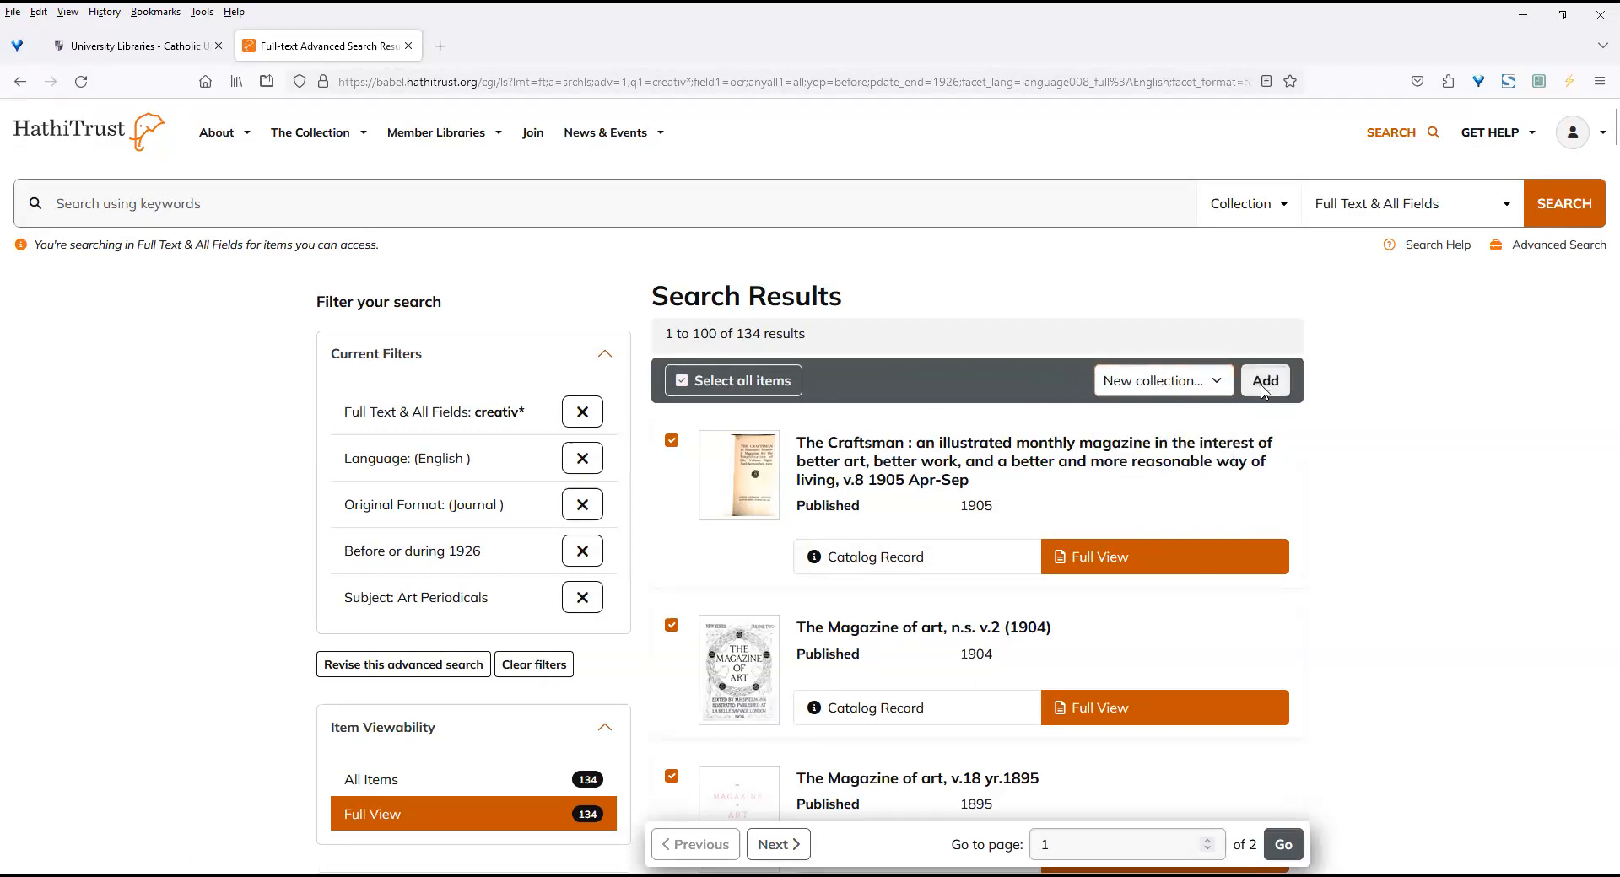
# Name the new collection "Art journals before 1926" and enter "creativ*" as its description.
pyautogui.click(754, 364)
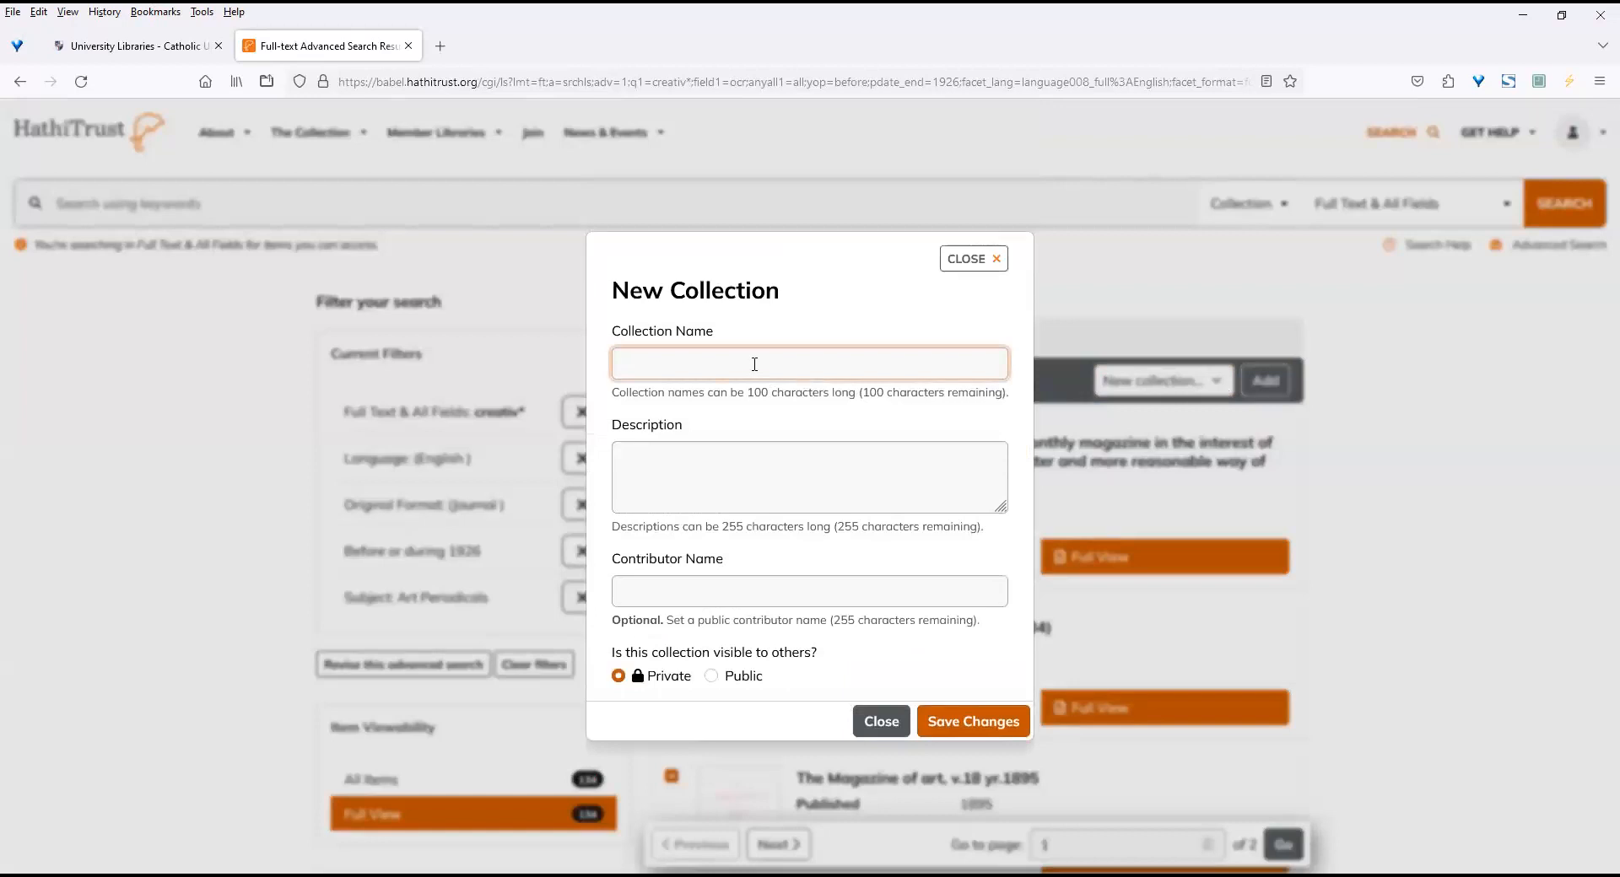
pyautogui.write('A')
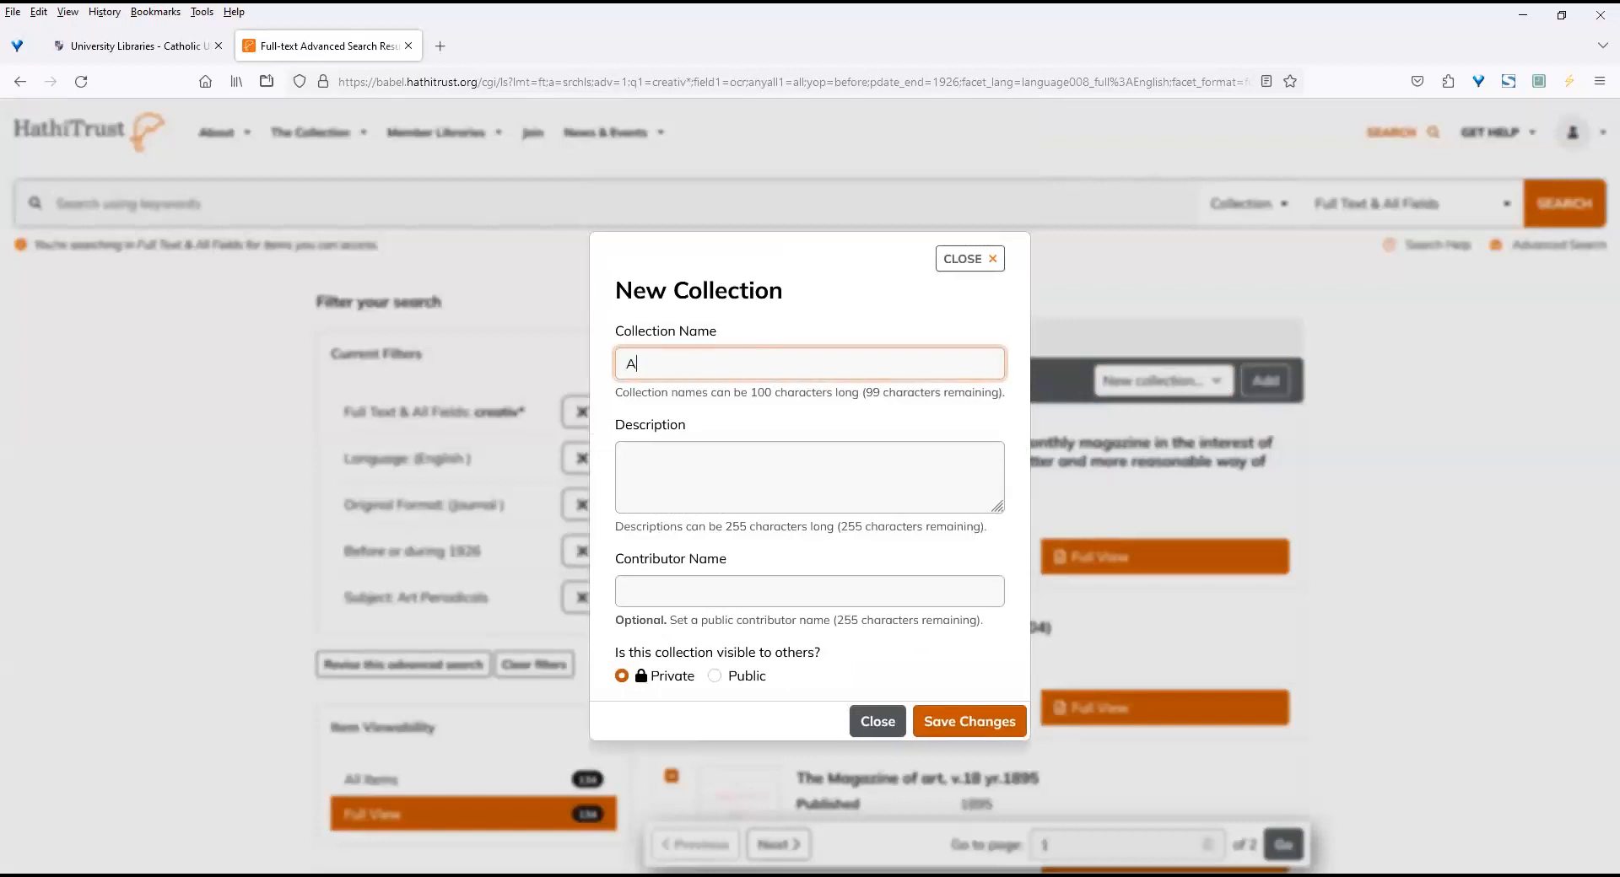
pyautogui.write('rt journals before 1926')
pyautogui.click(728, 467)
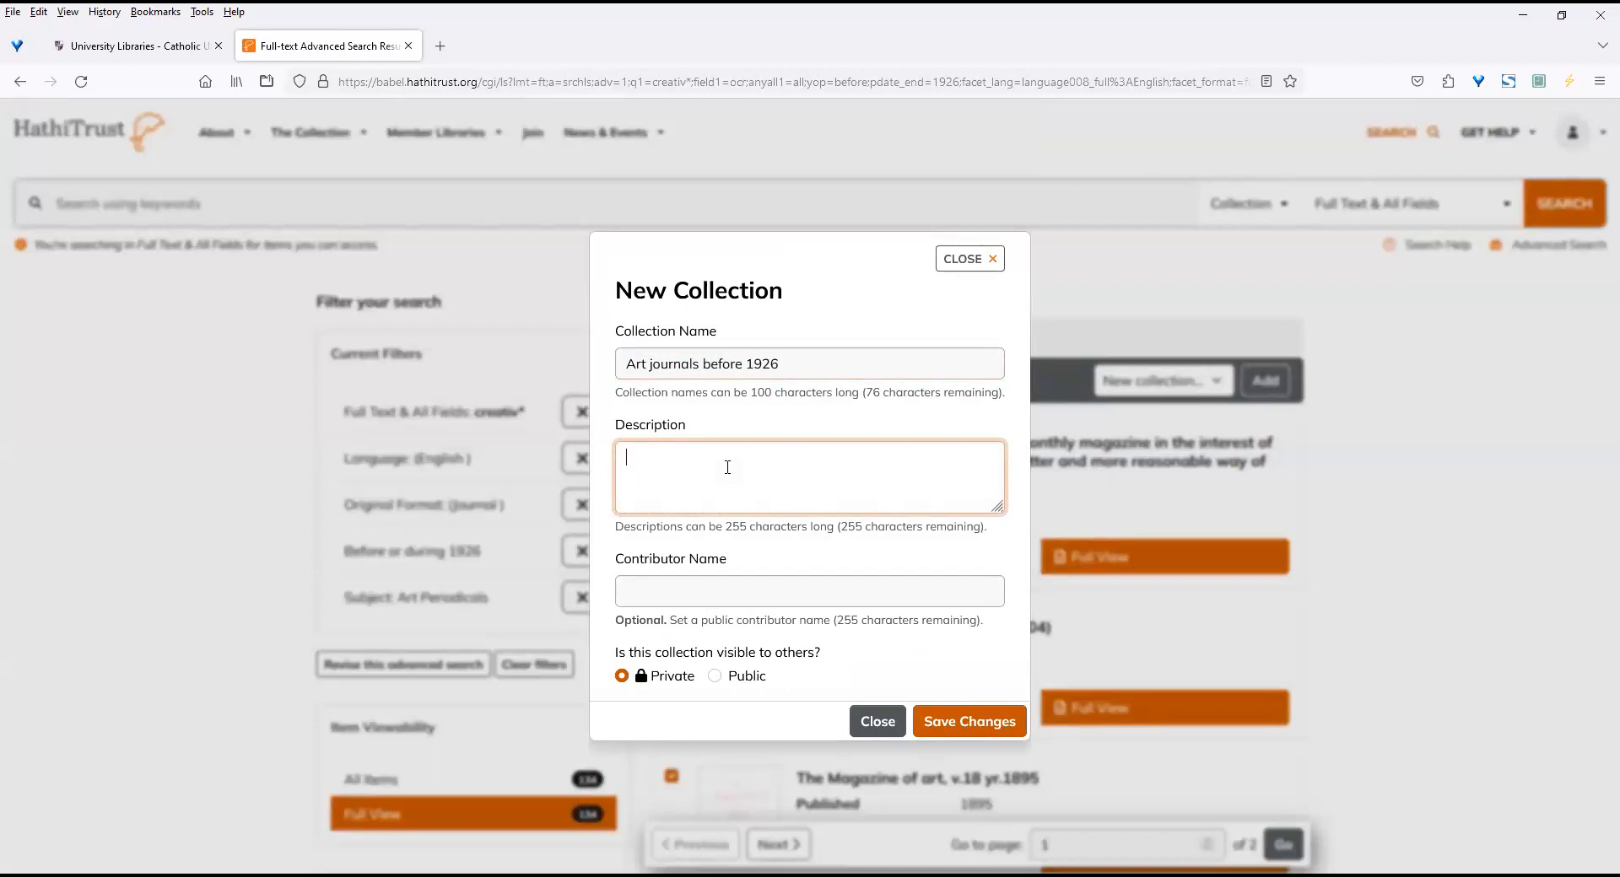
pyautogui.write('creativ*')
# Enter the contributor's name, make the new collection public, and save it.
pyautogui.click(759, 591)
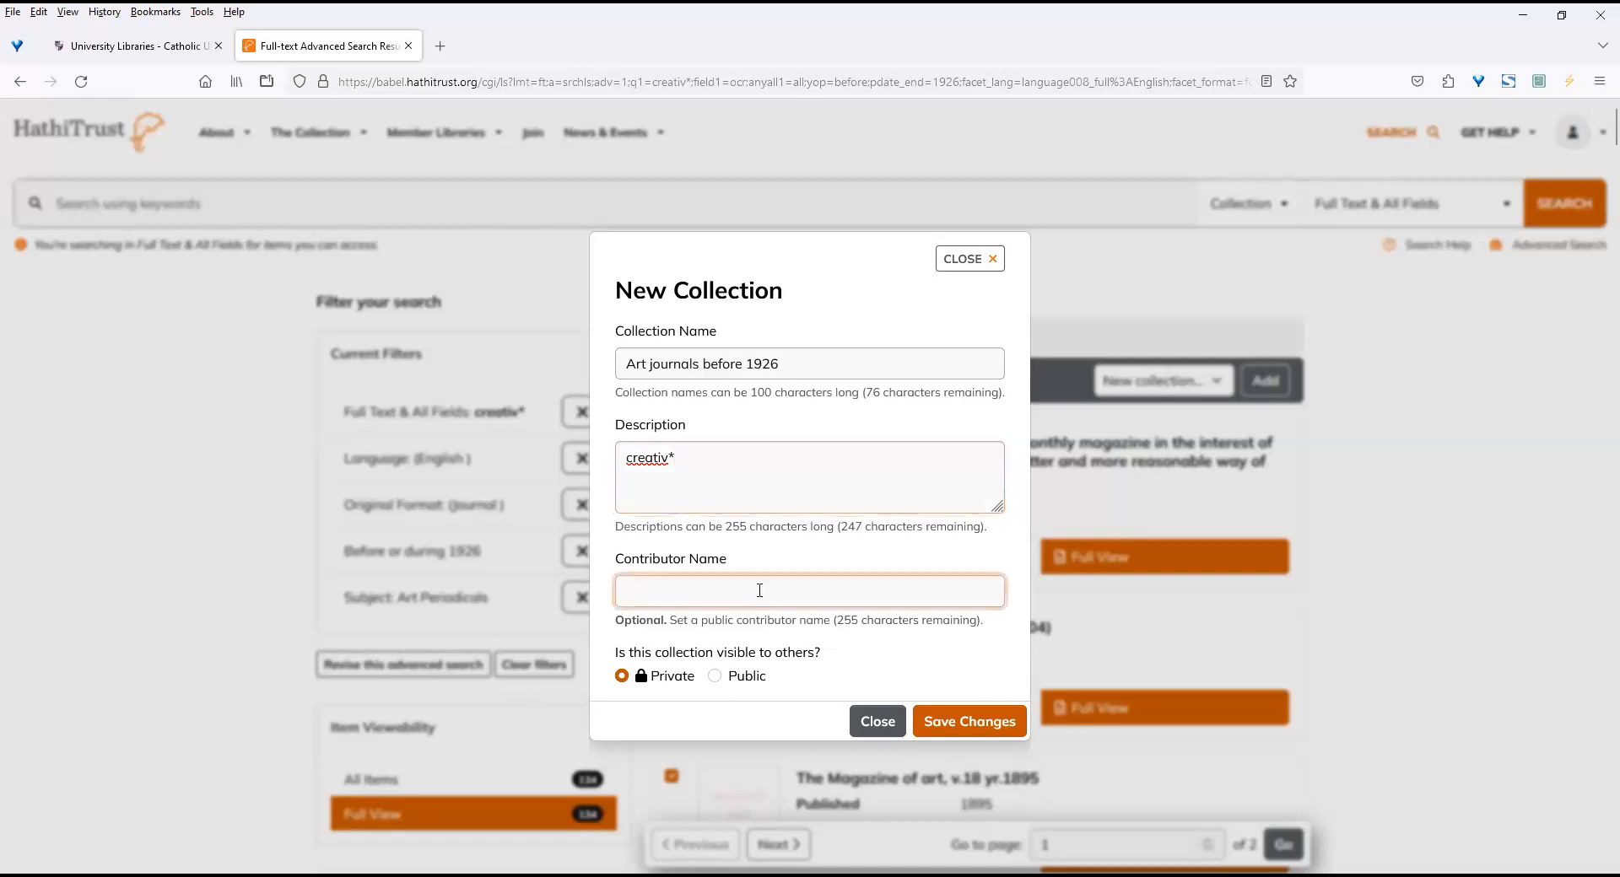
pyautogui.write('Kevin')
pyautogui.click(714, 675)
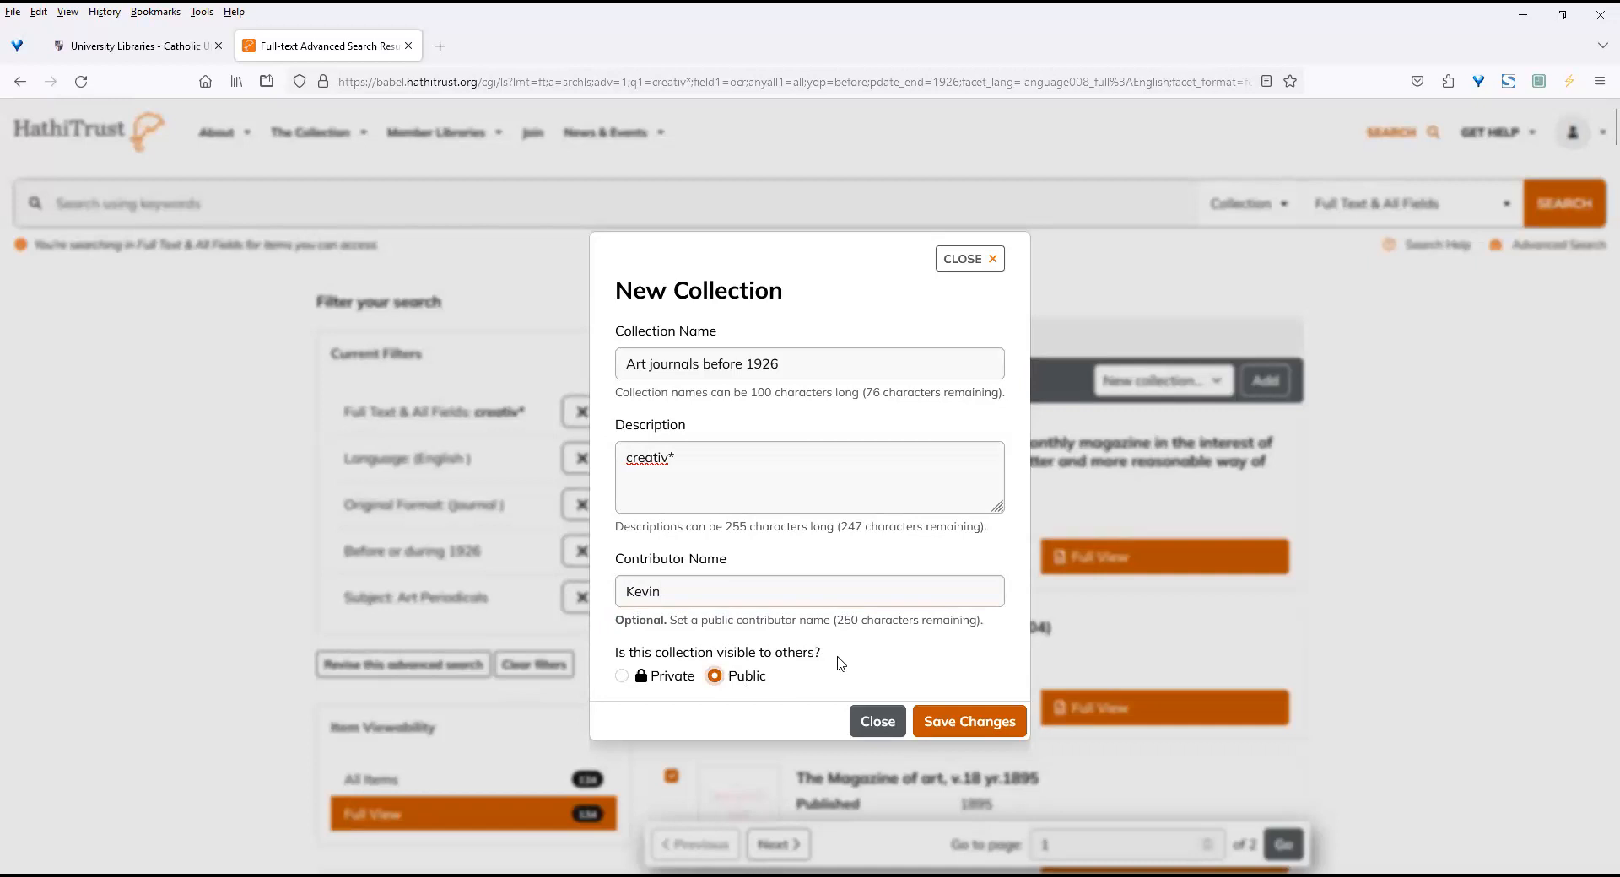
pyautogui.click(979, 724)
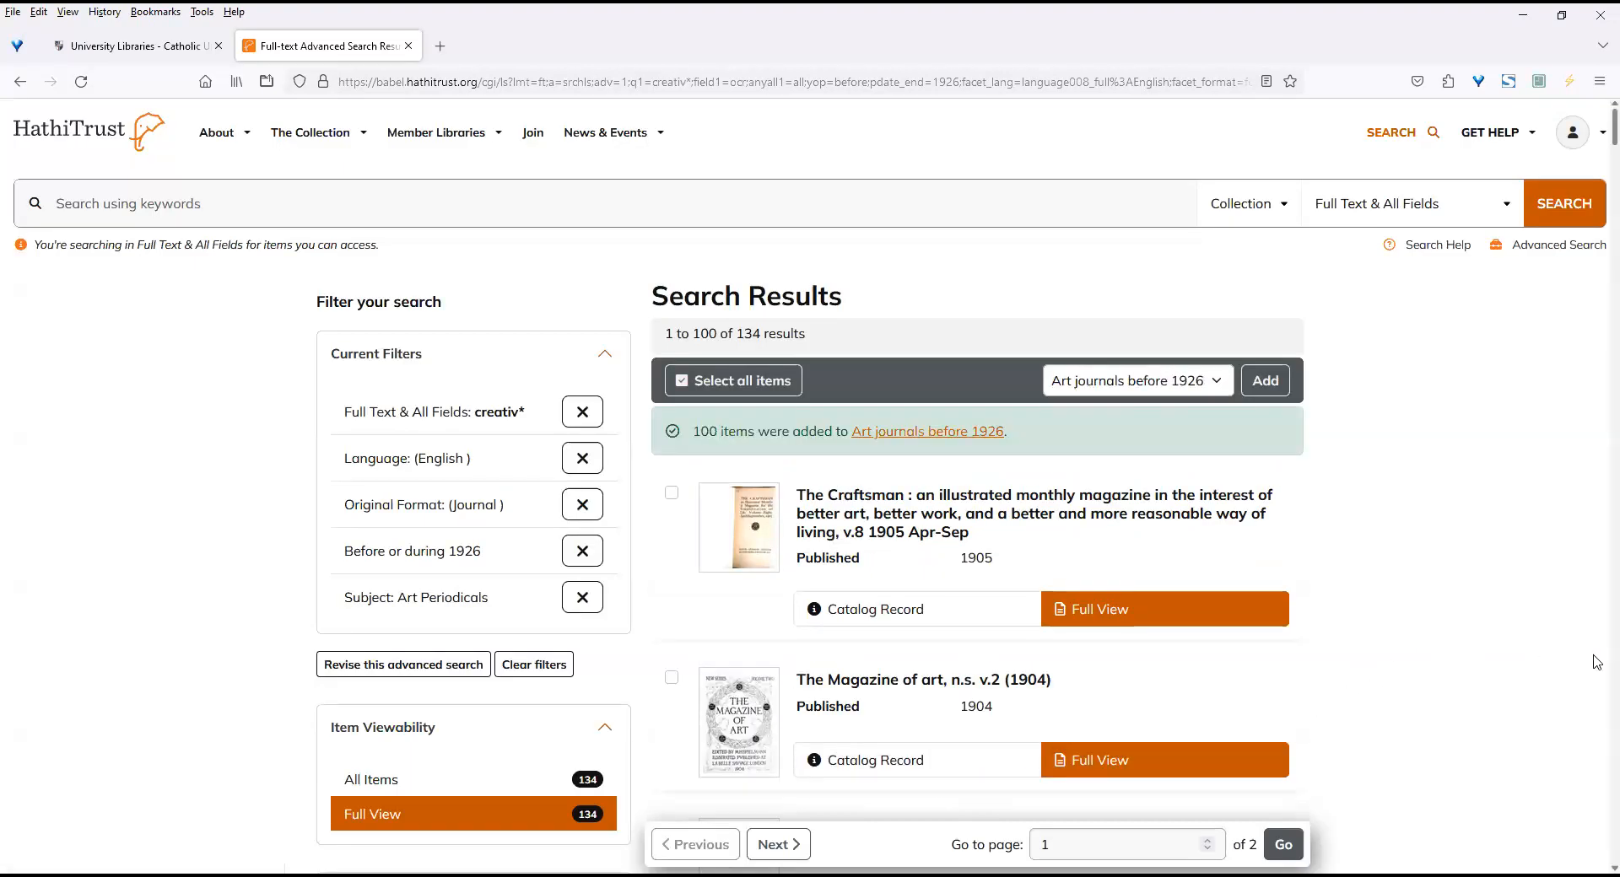
# Add all items on the second results page to the "Art journals before 1926" collection.
pyautogui.scroll(-8, 1596, 667)
pyautogui.scroll(-20, 1596, 675)
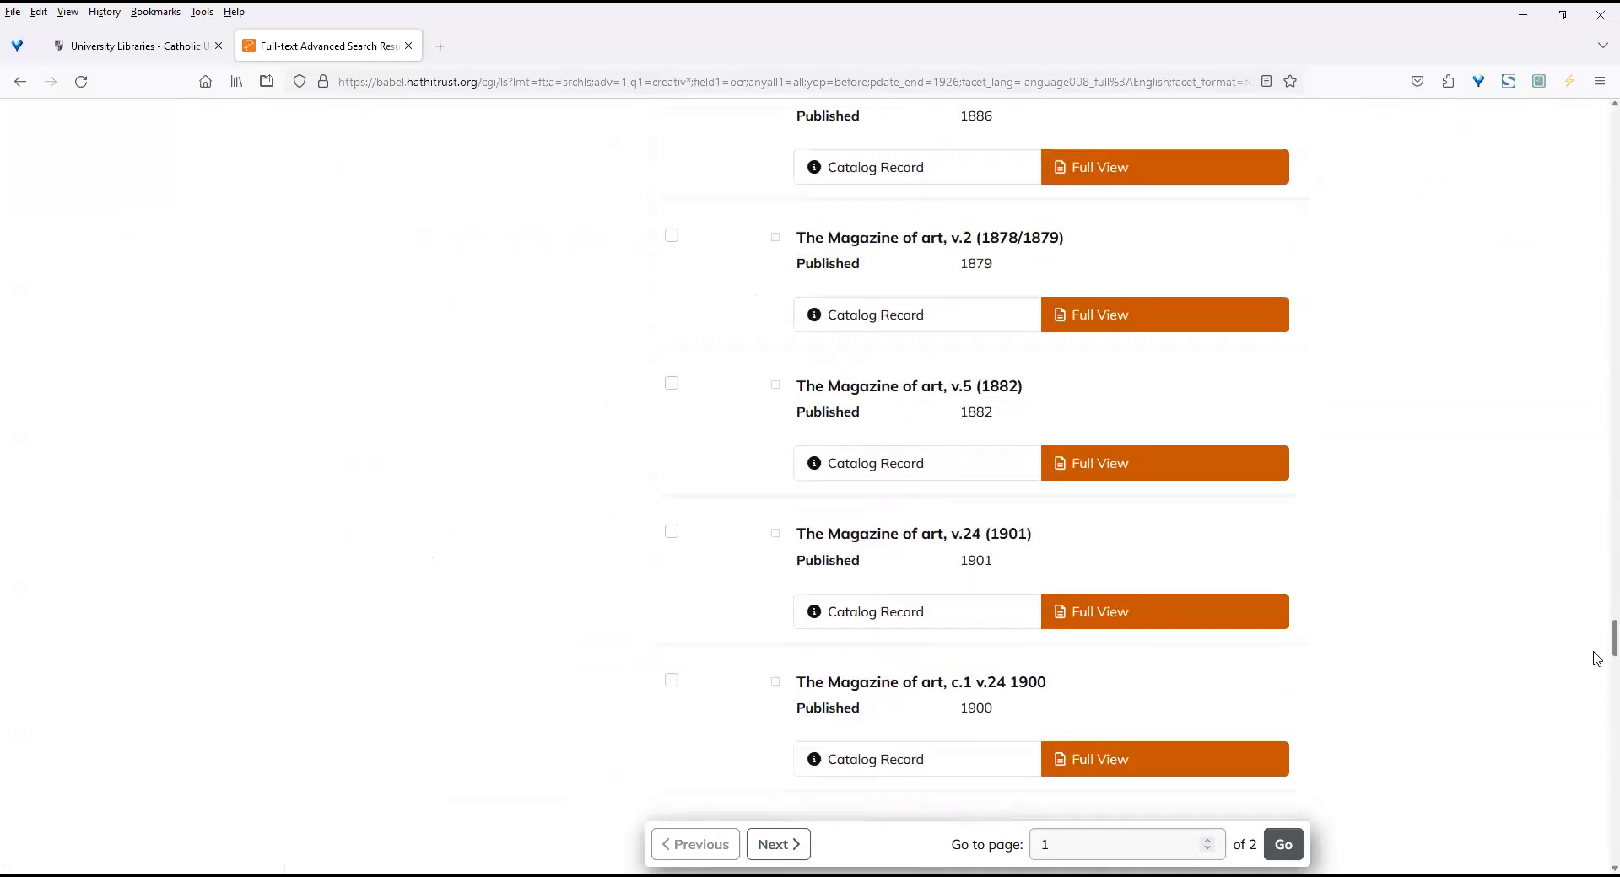
pyautogui.scroll(-15, 1597, 701)
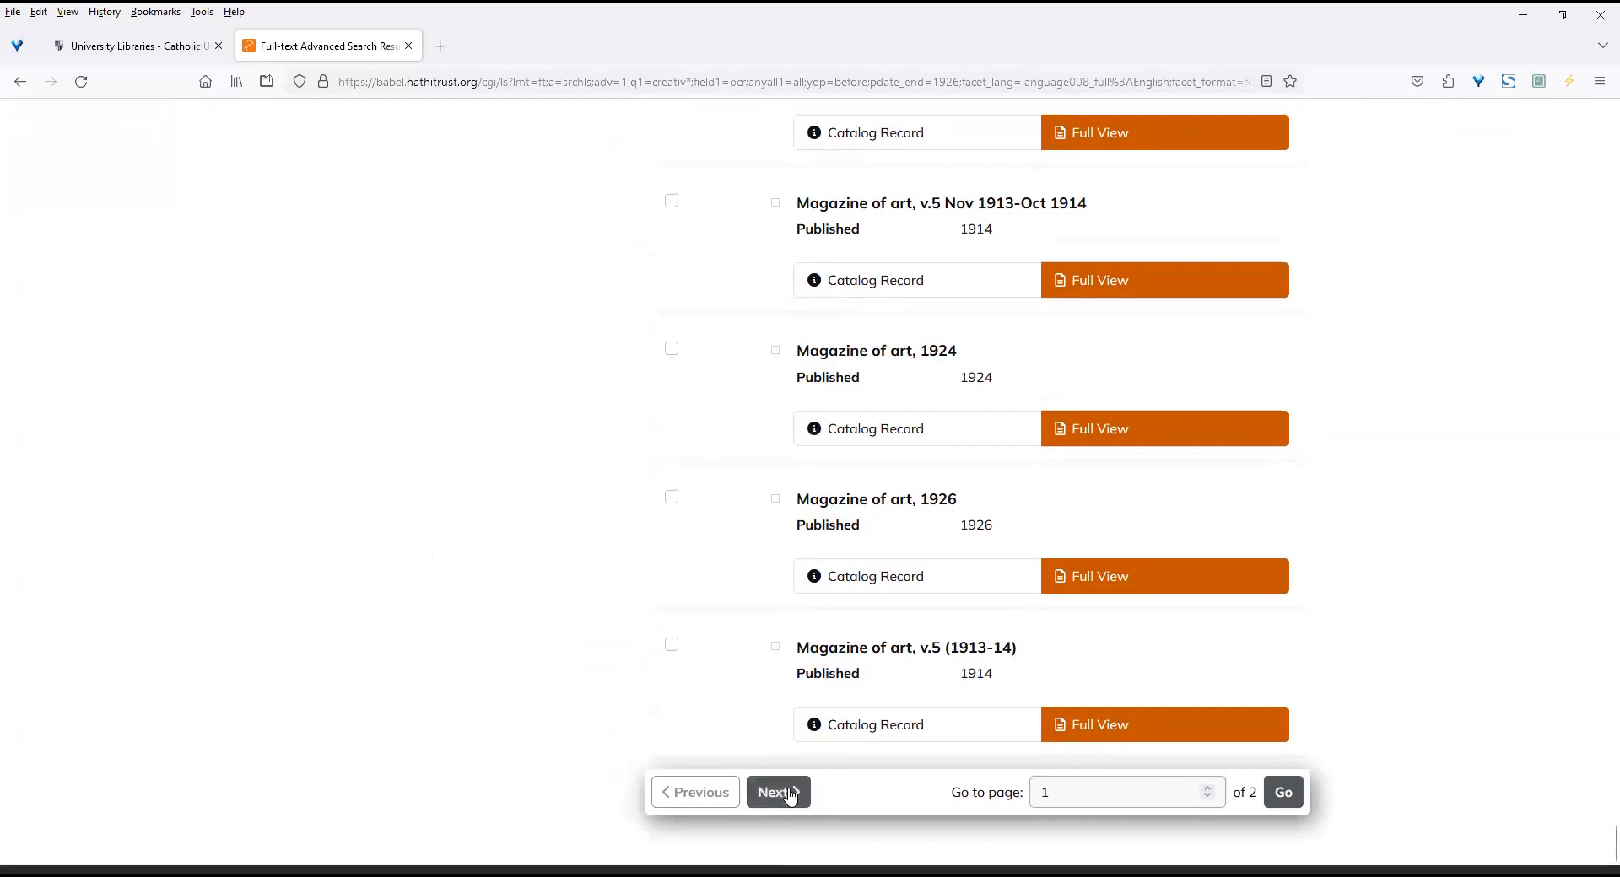
pyautogui.click(787, 794)
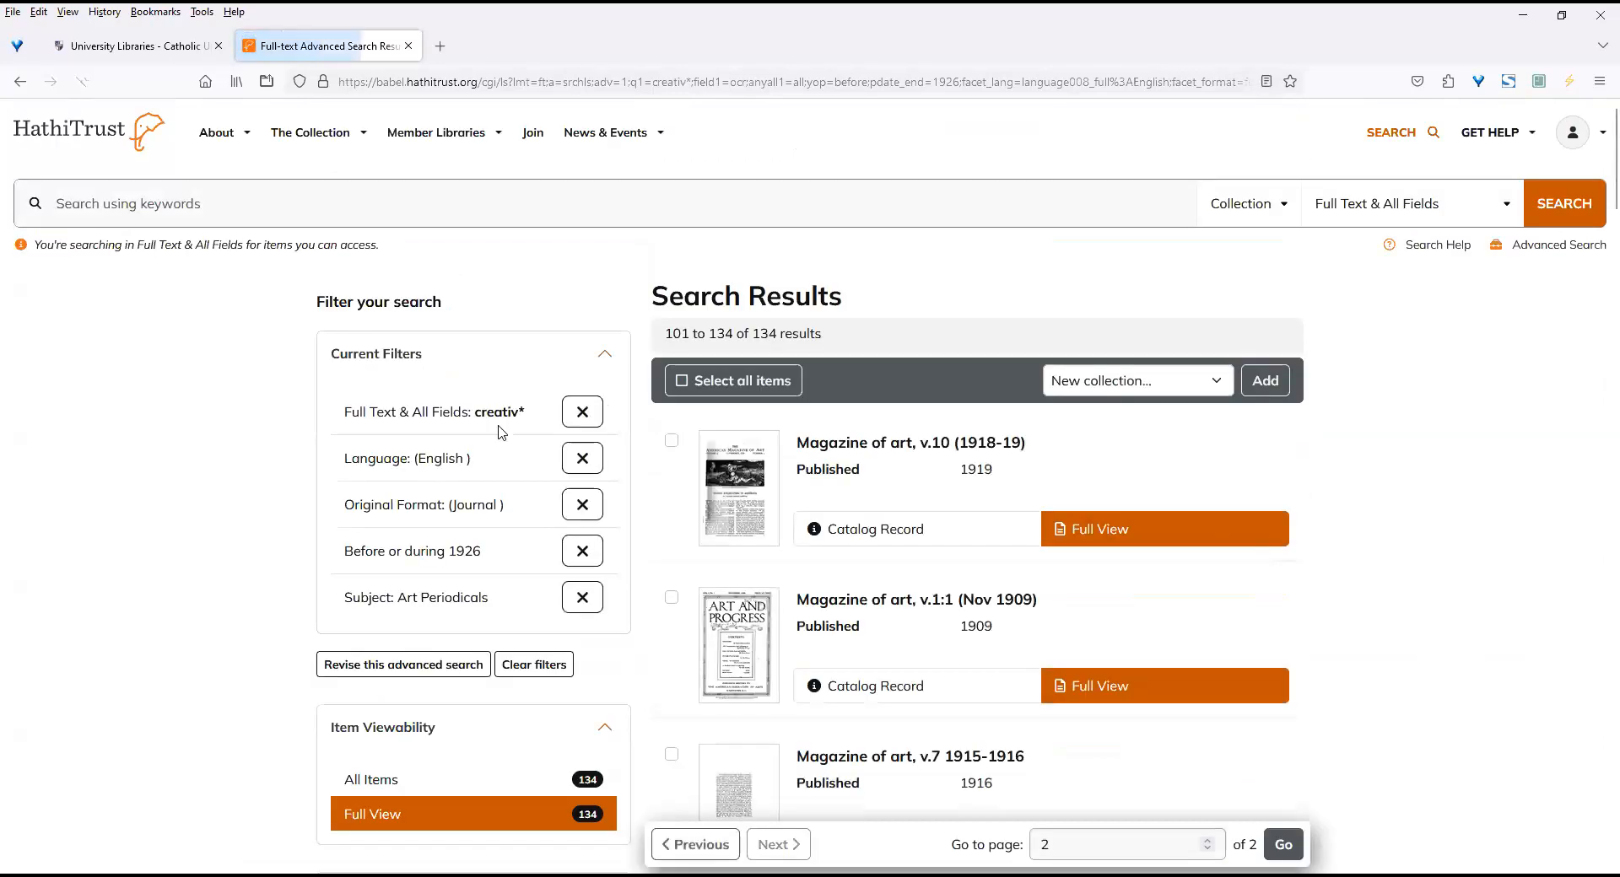
pyautogui.click(700, 387)
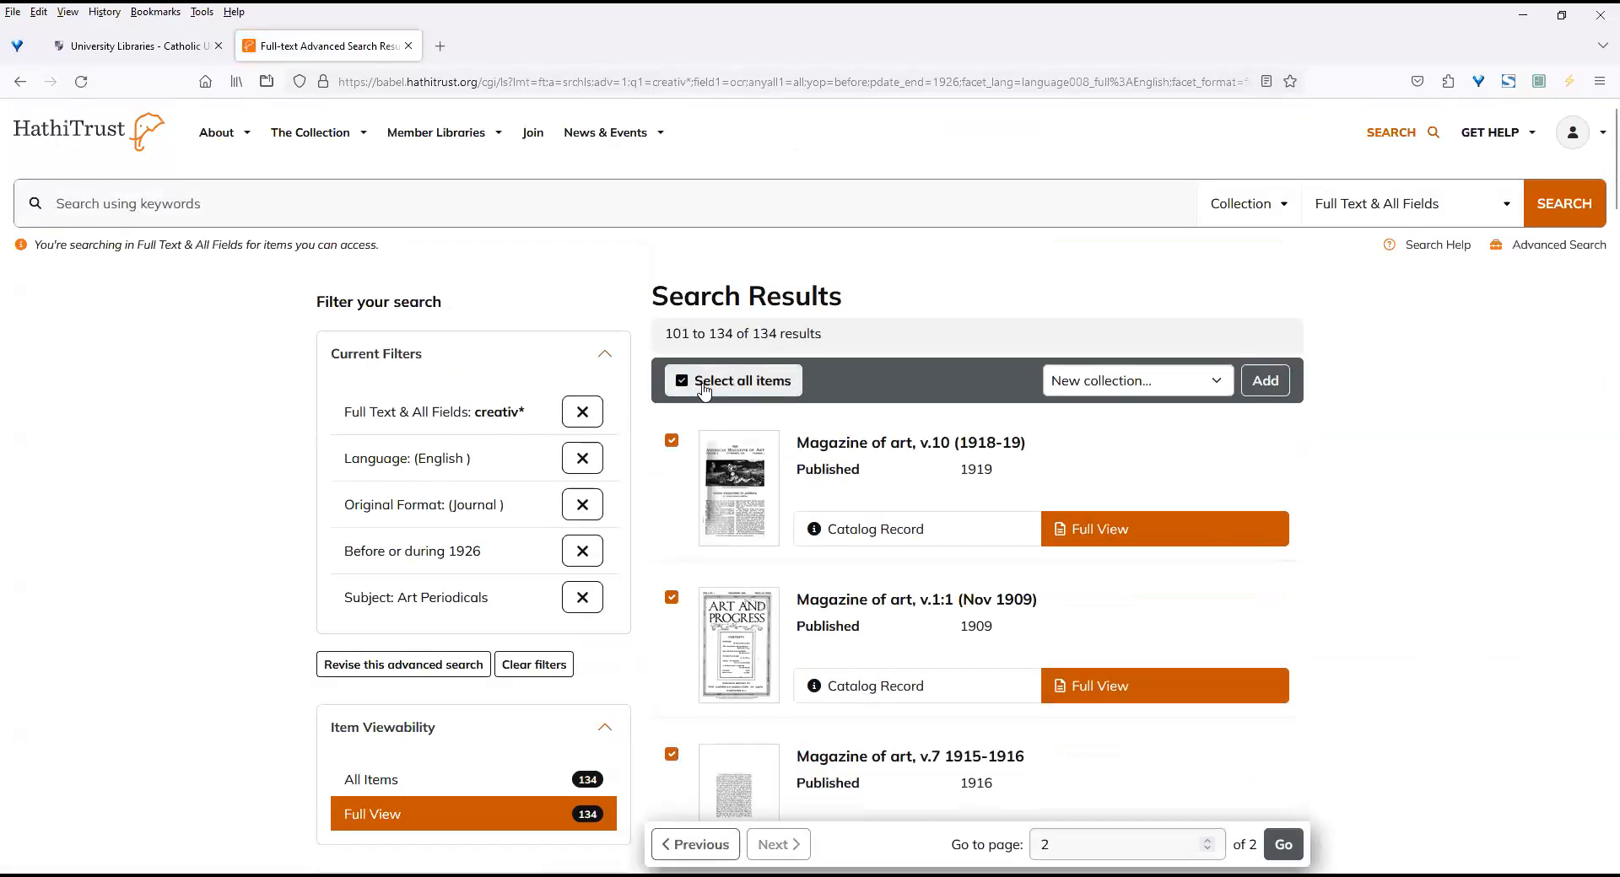
pyautogui.click(1213, 387)
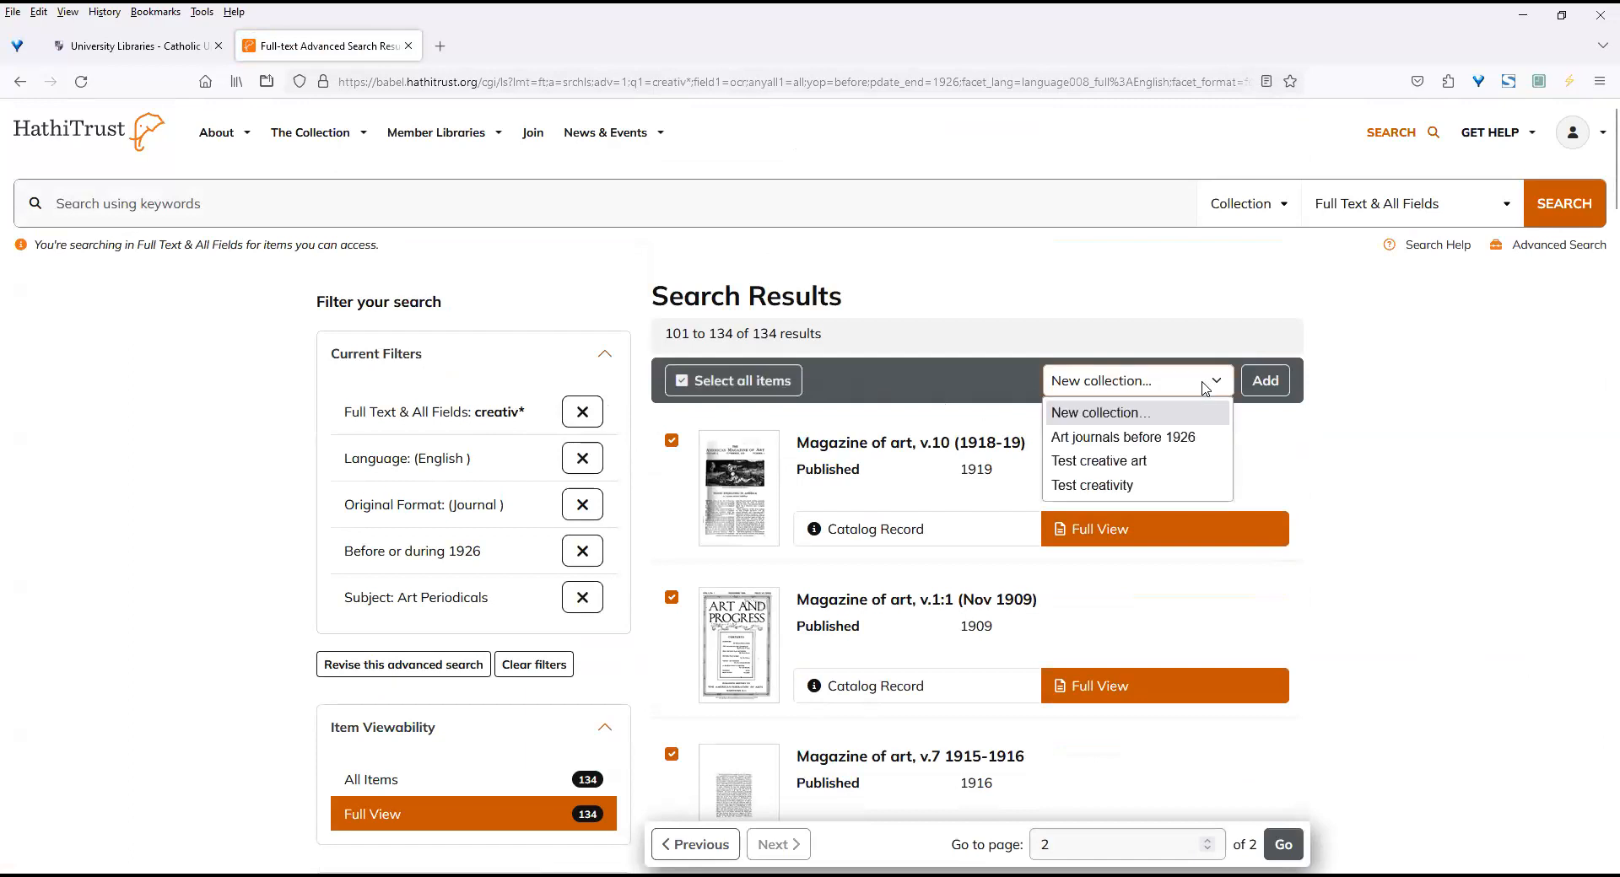
pyautogui.click(1188, 435)
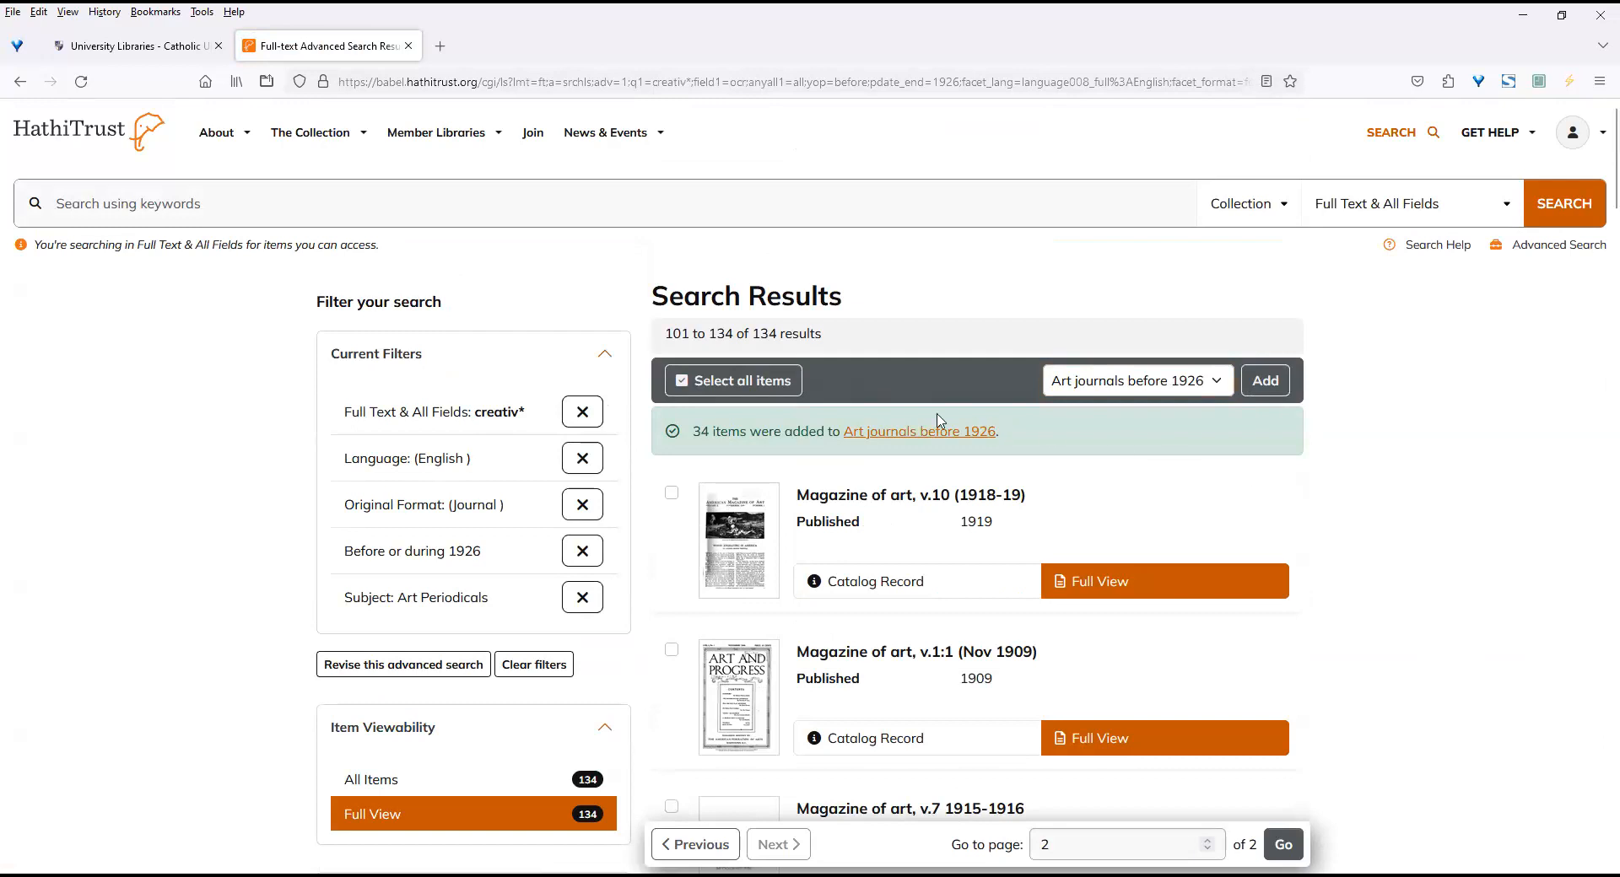
# Open the "Art journals before 1926" collection and look through its first items.
pyautogui.click(883, 437)
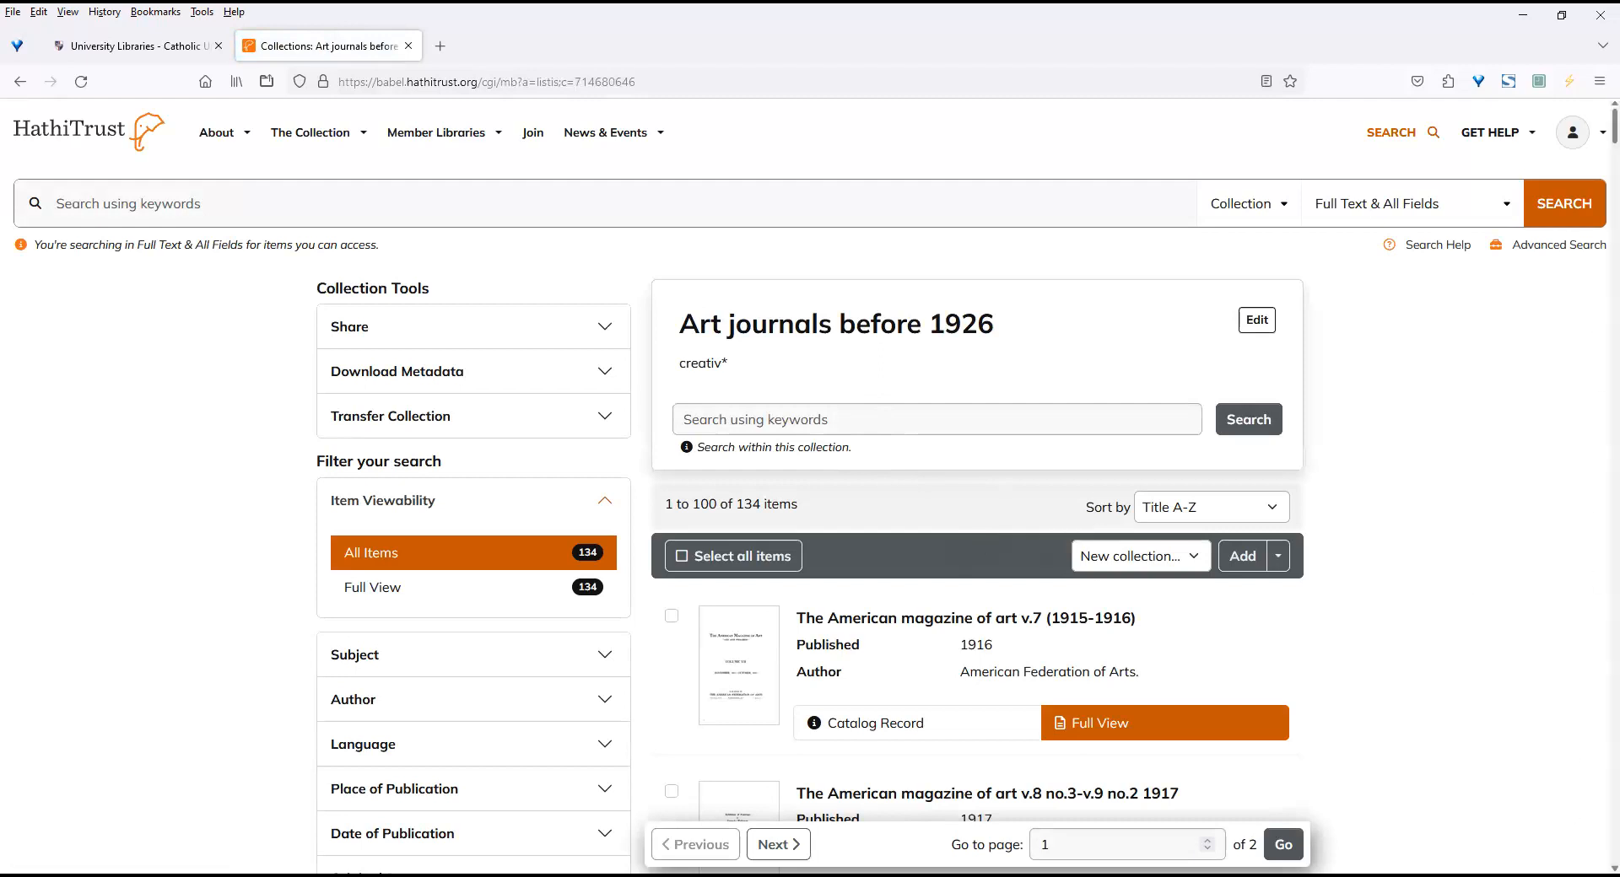
pyautogui.scroll(-5, 809, 486)
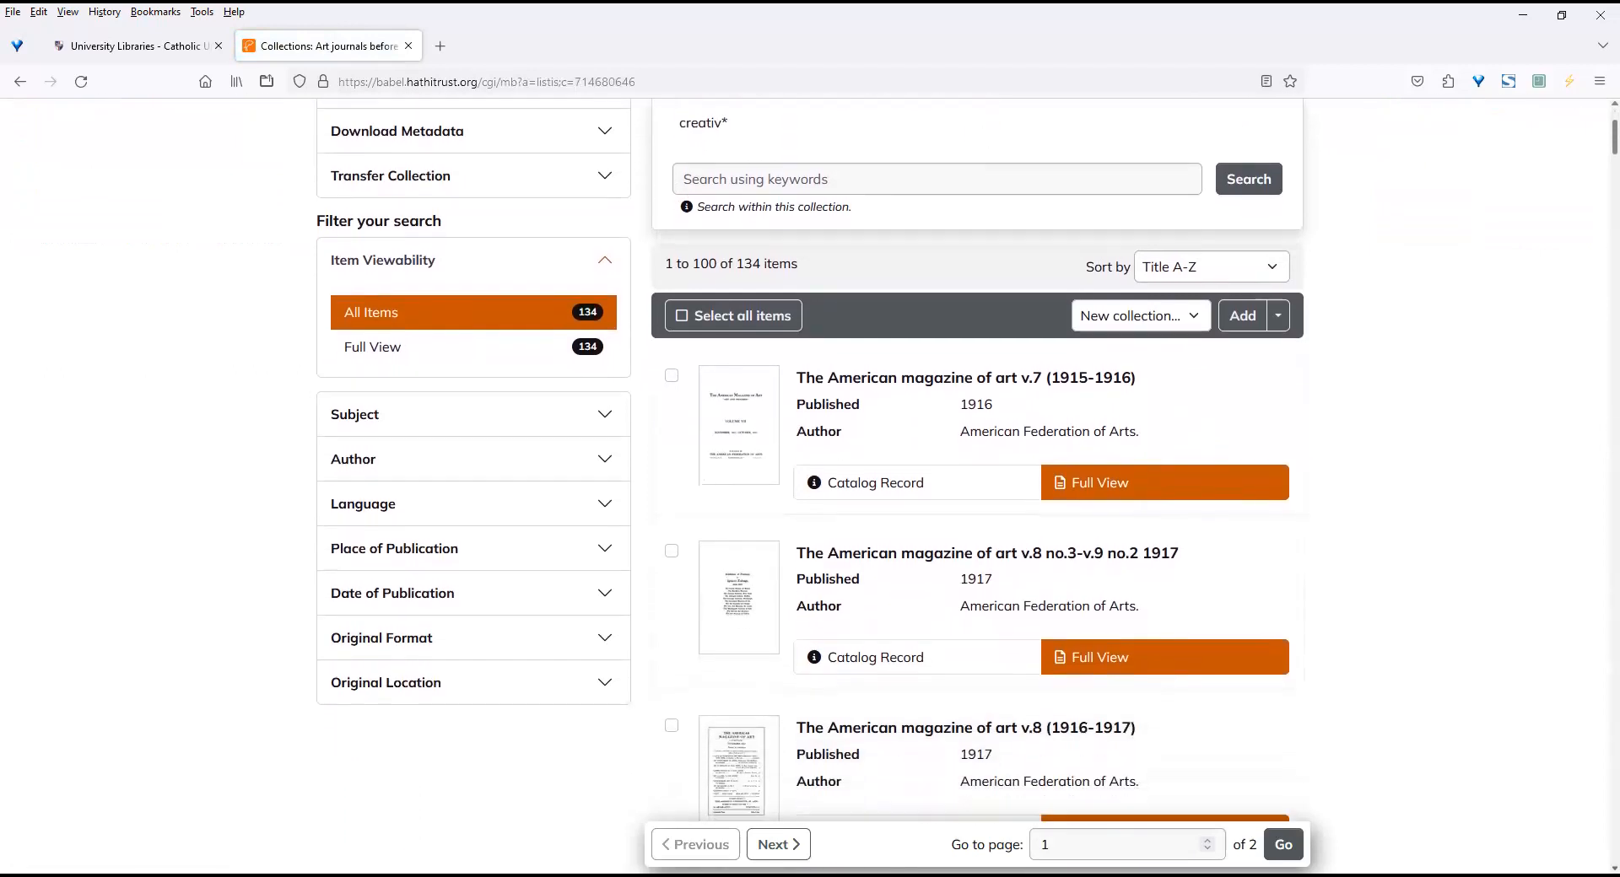
pyautogui.scroll(-1, 1472, 590)
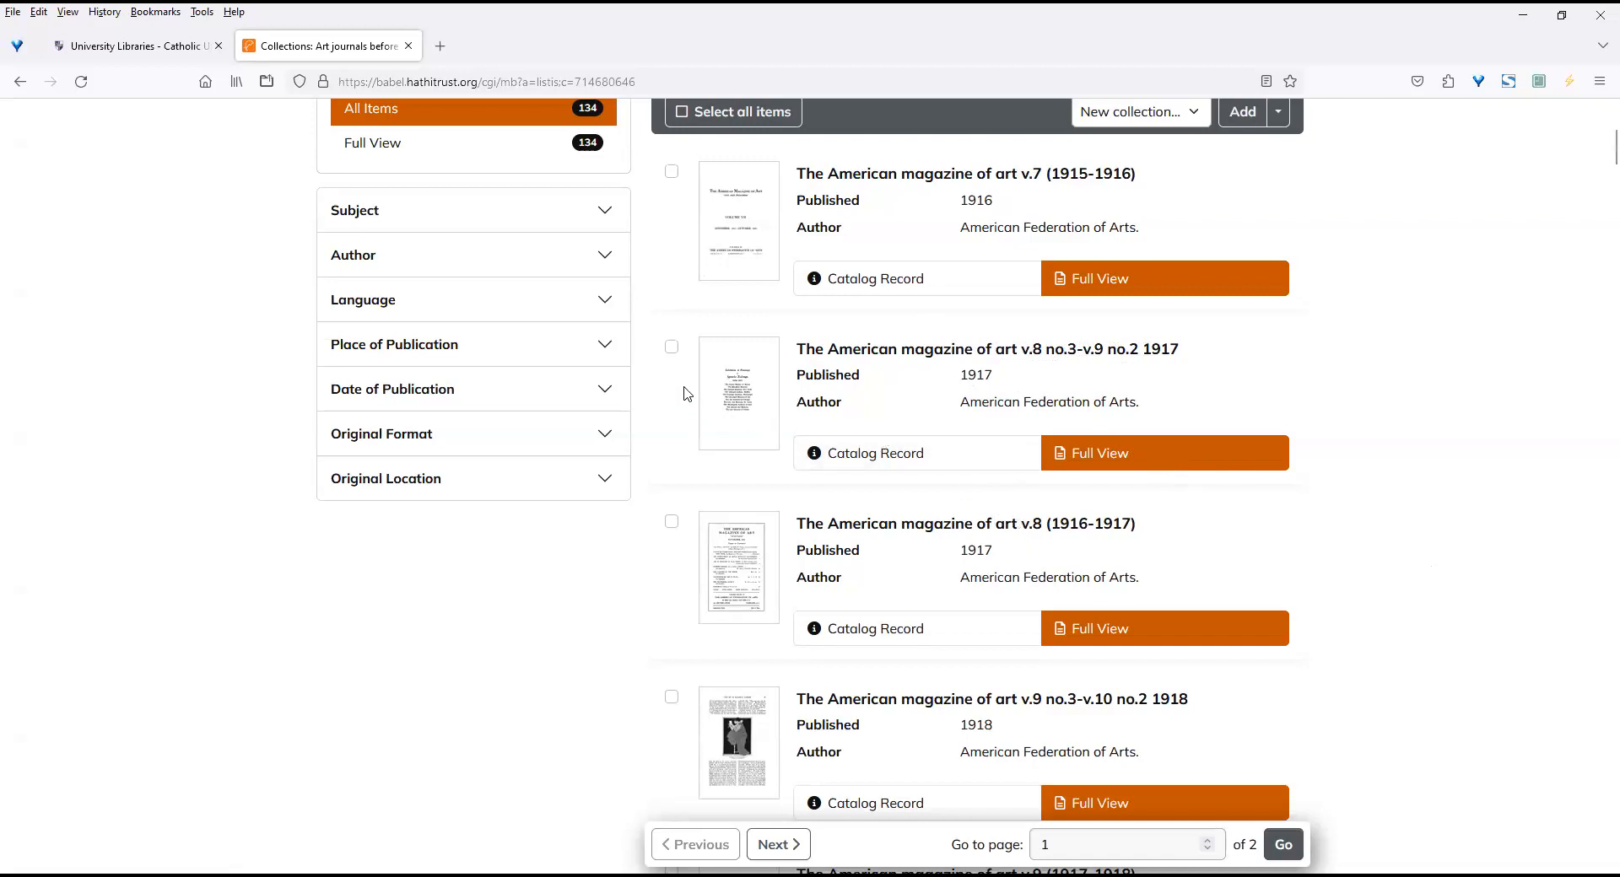
# Remove The American magazine of art "v.8 no.3-v.9 no.2 1917" and "v.9 no.3-v.10 no.2 1918" from the collection.
pyautogui.click(671, 347)
pyautogui.scroll(-3, 1374, 798)
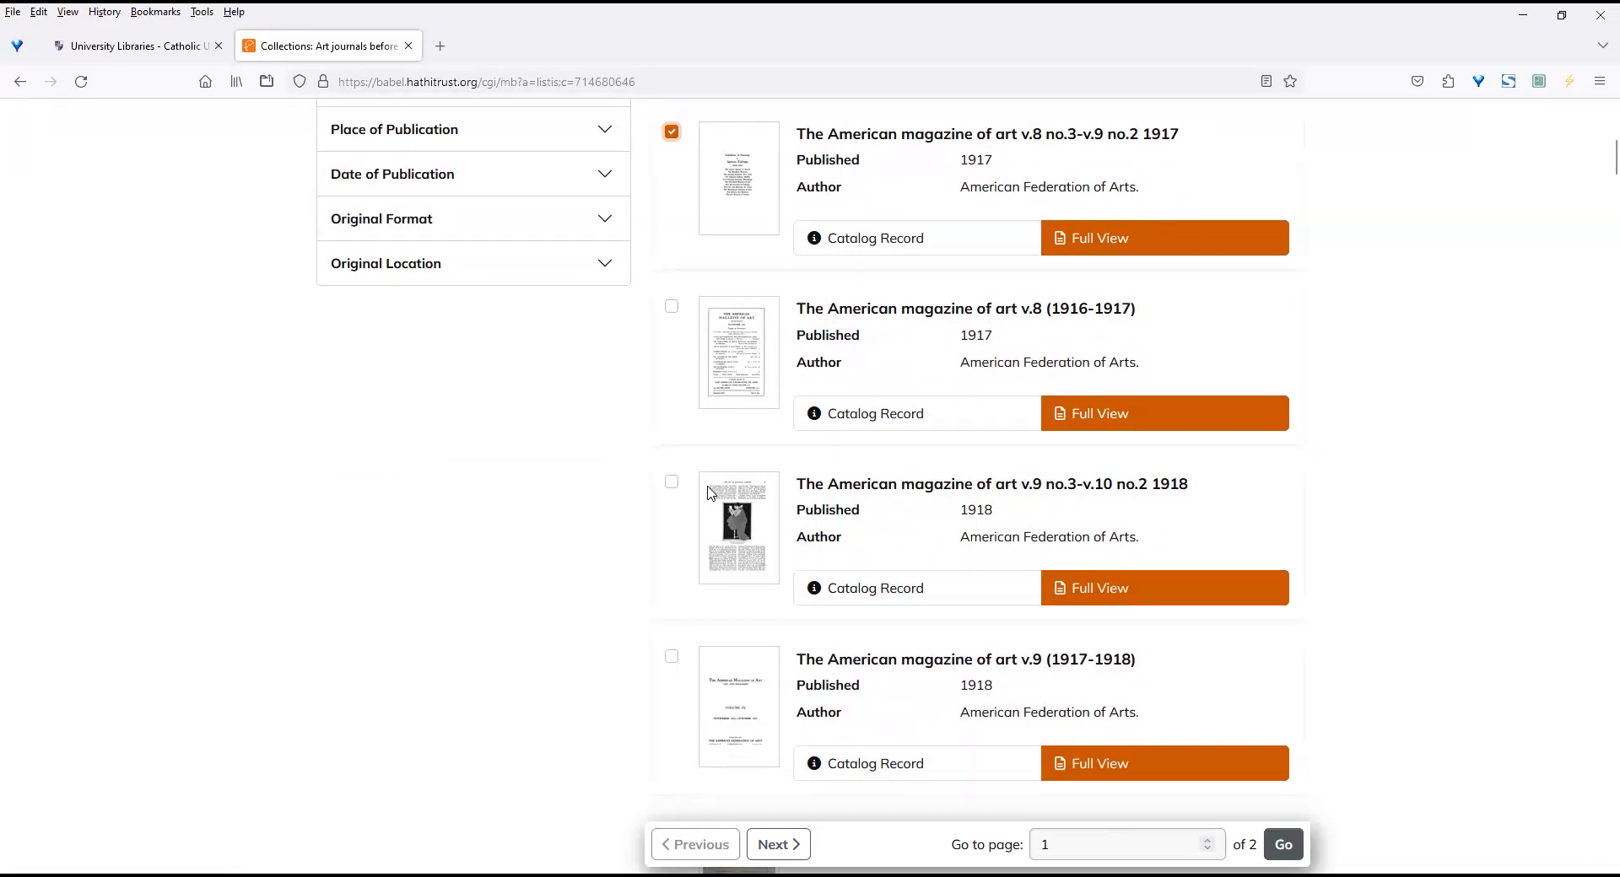
pyautogui.click(672, 483)
pyautogui.scroll(1, 1596, 162)
pyautogui.scroll(3, 1597, 156)
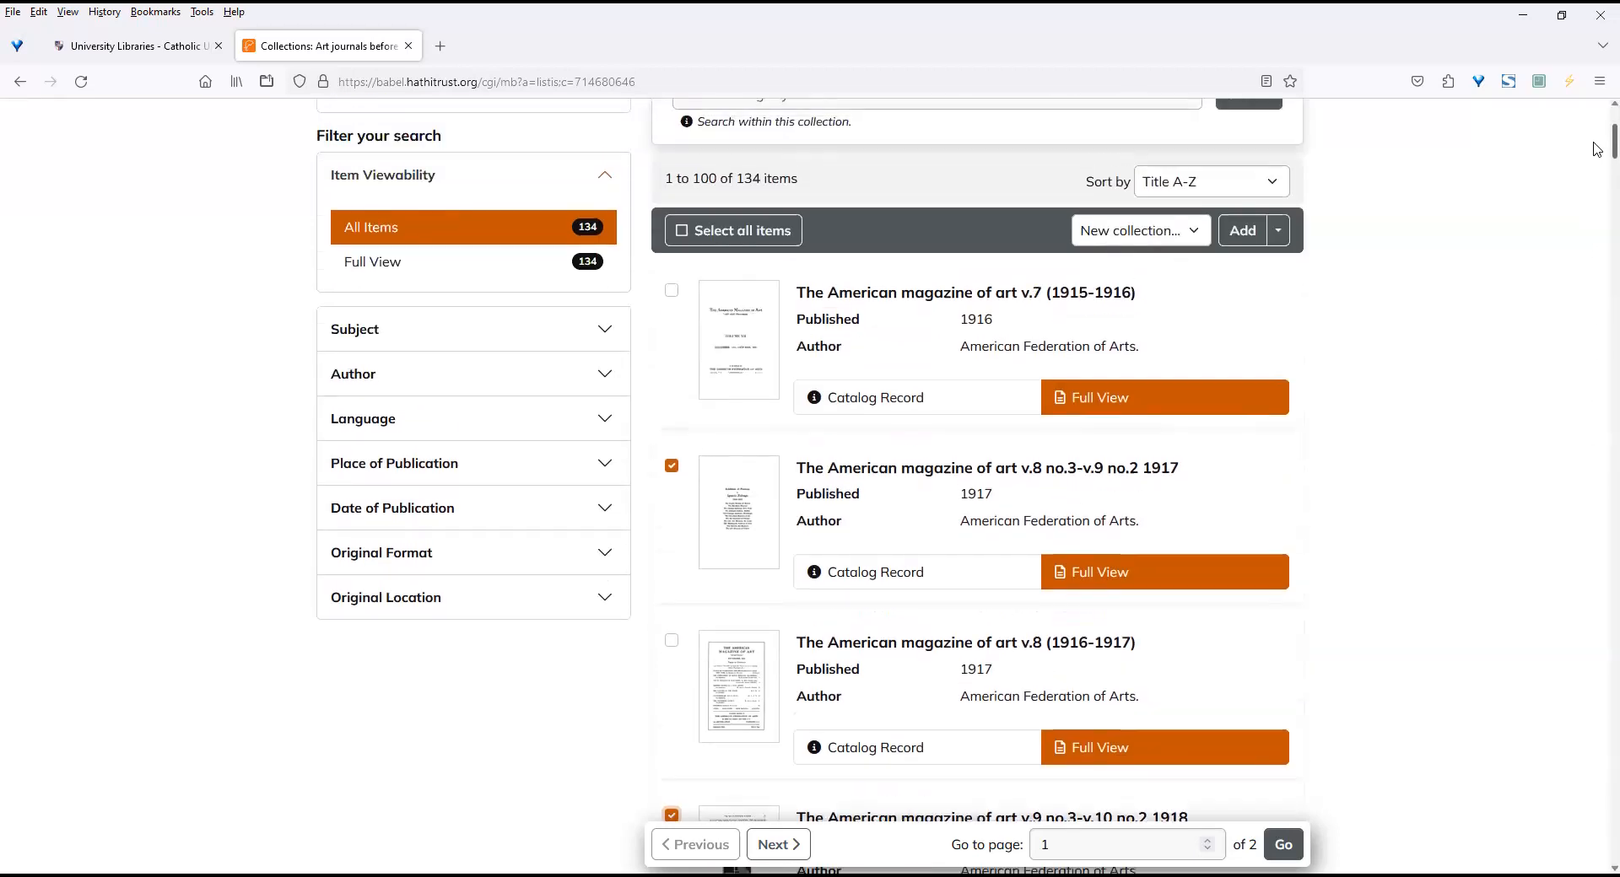
pyautogui.scroll(2, 1597, 150)
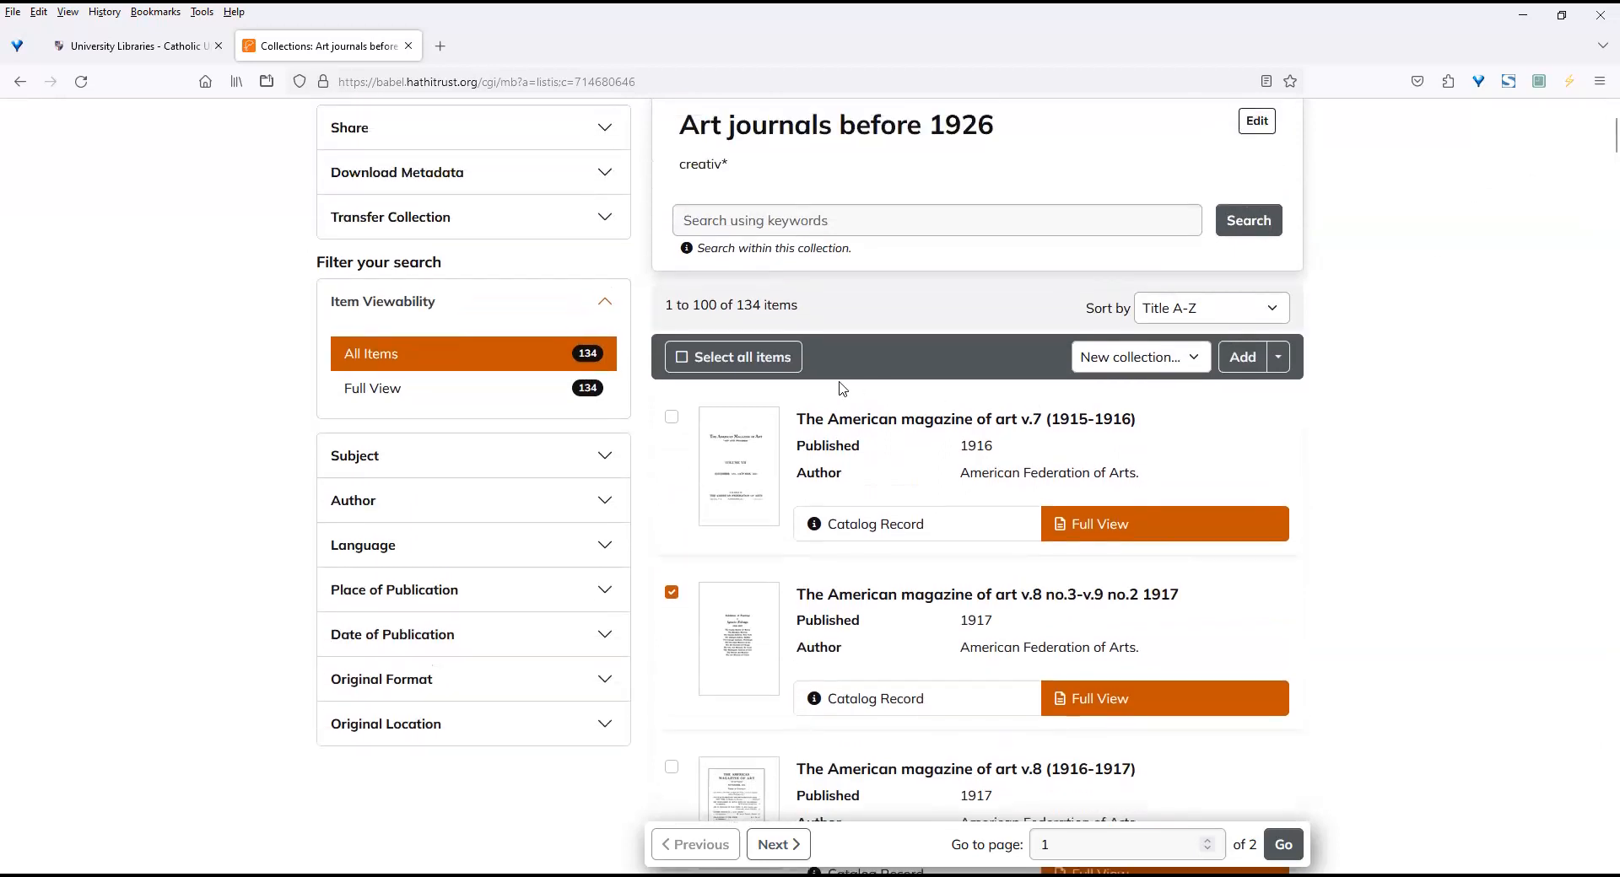
pyautogui.click(1279, 361)
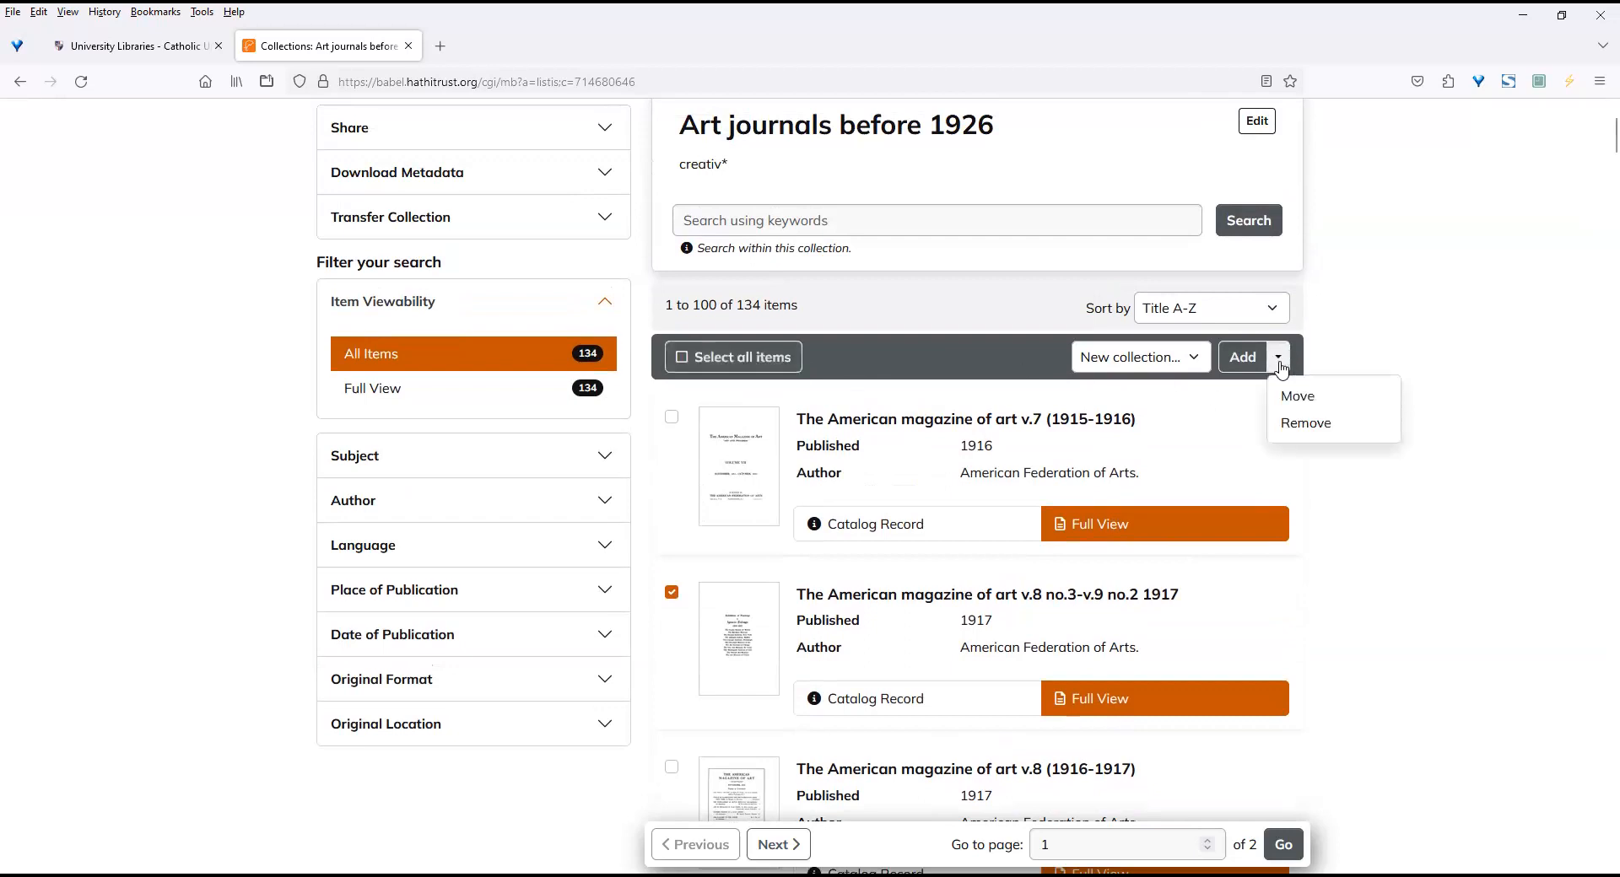
pyautogui.click(1294, 426)
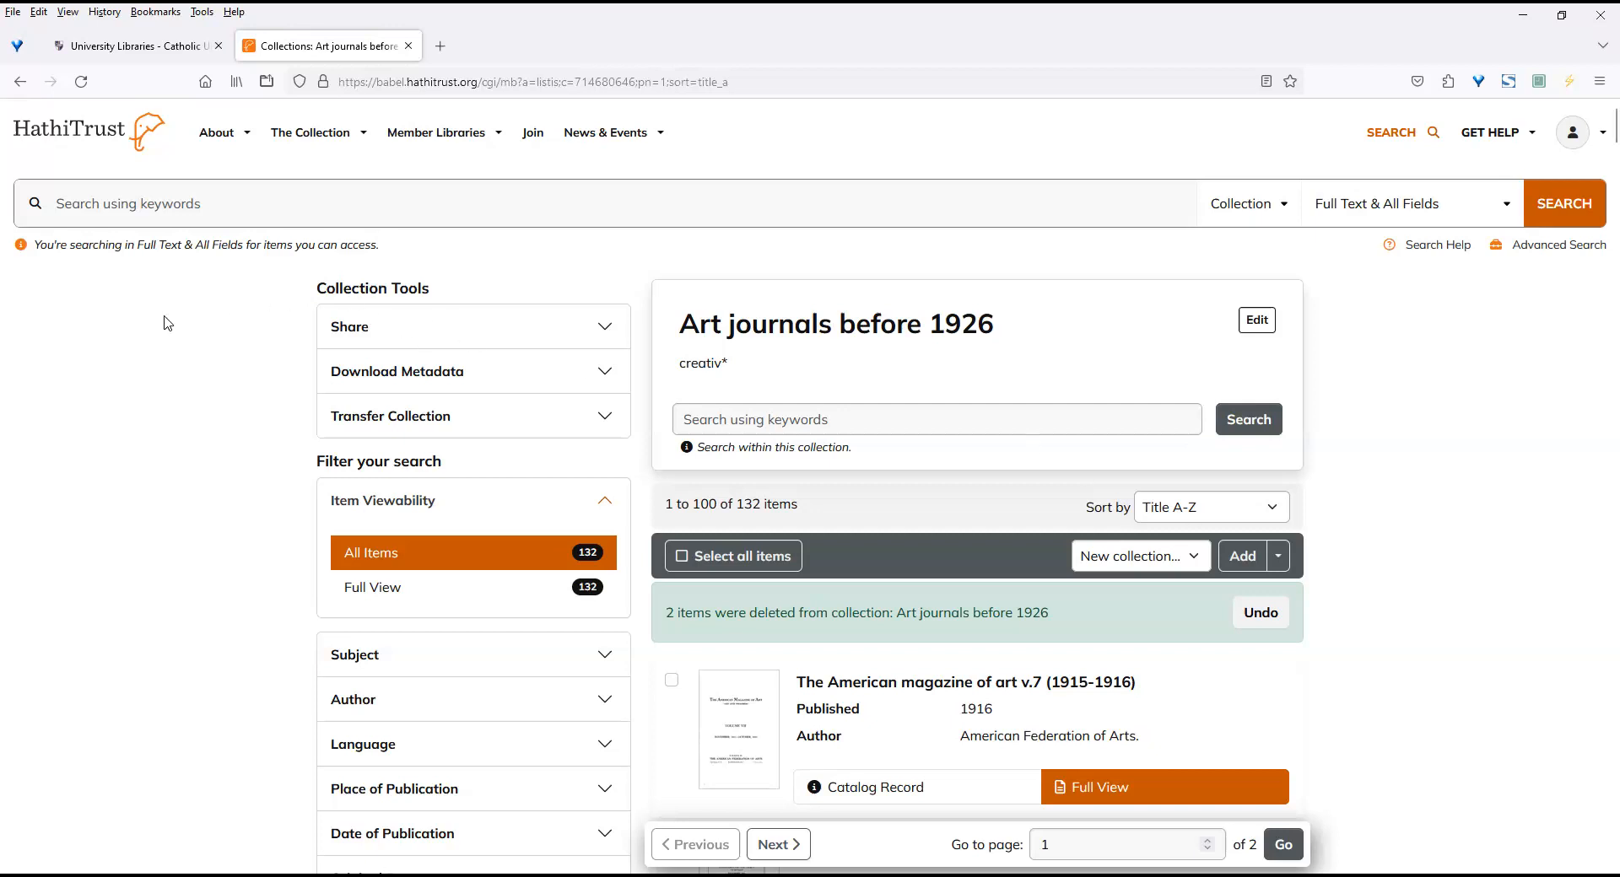
# Open the list of Featured Collections.
pyautogui.click(363, 135)
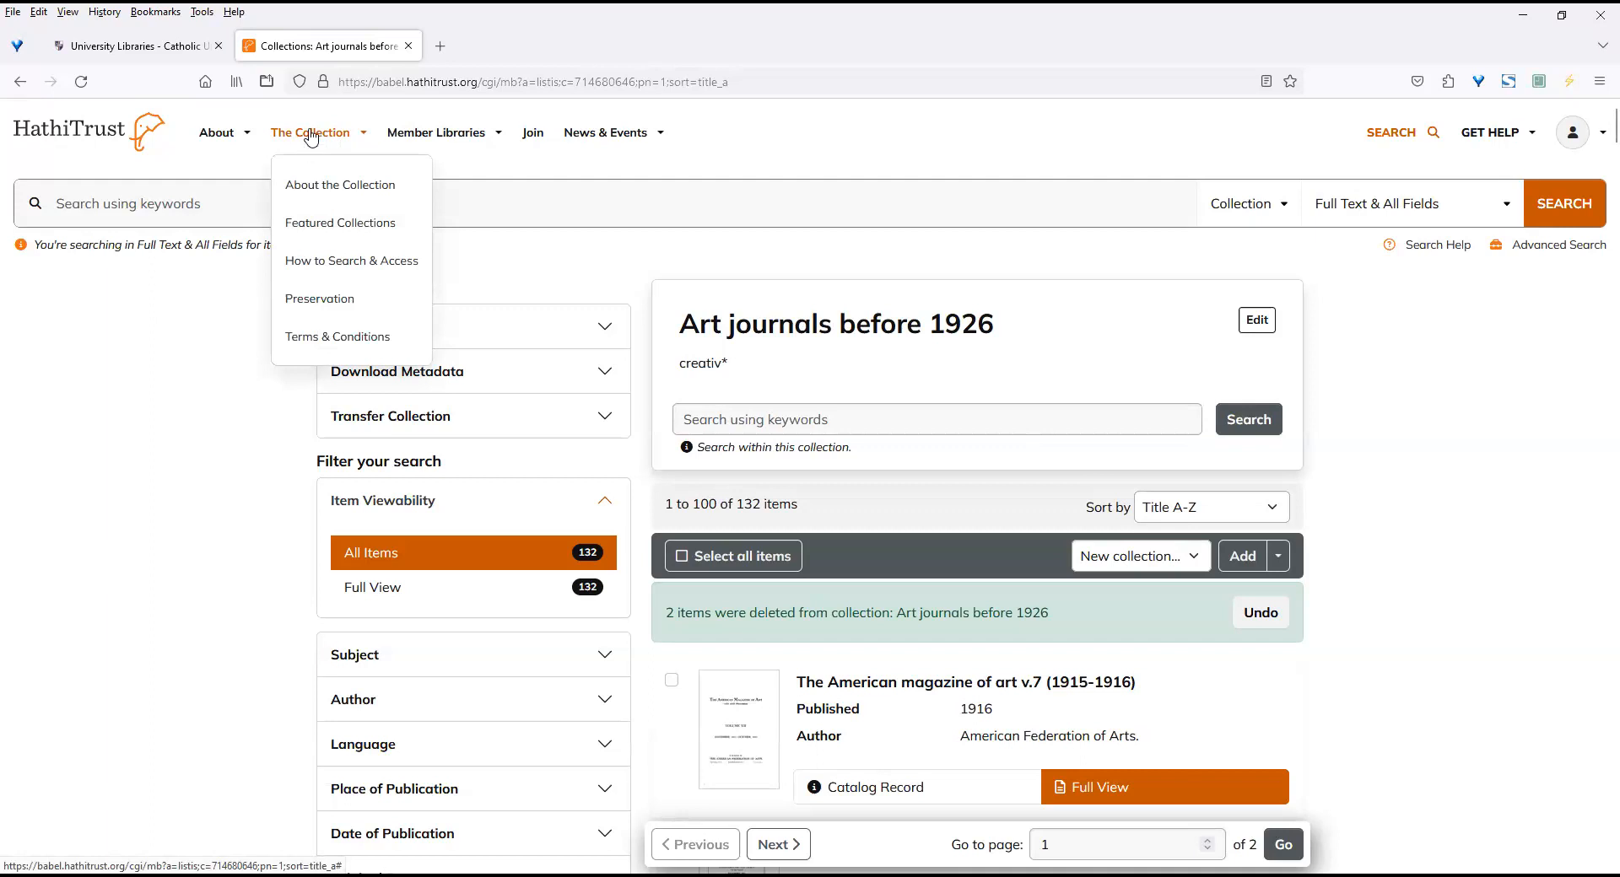
pyautogui.click(342, 225)
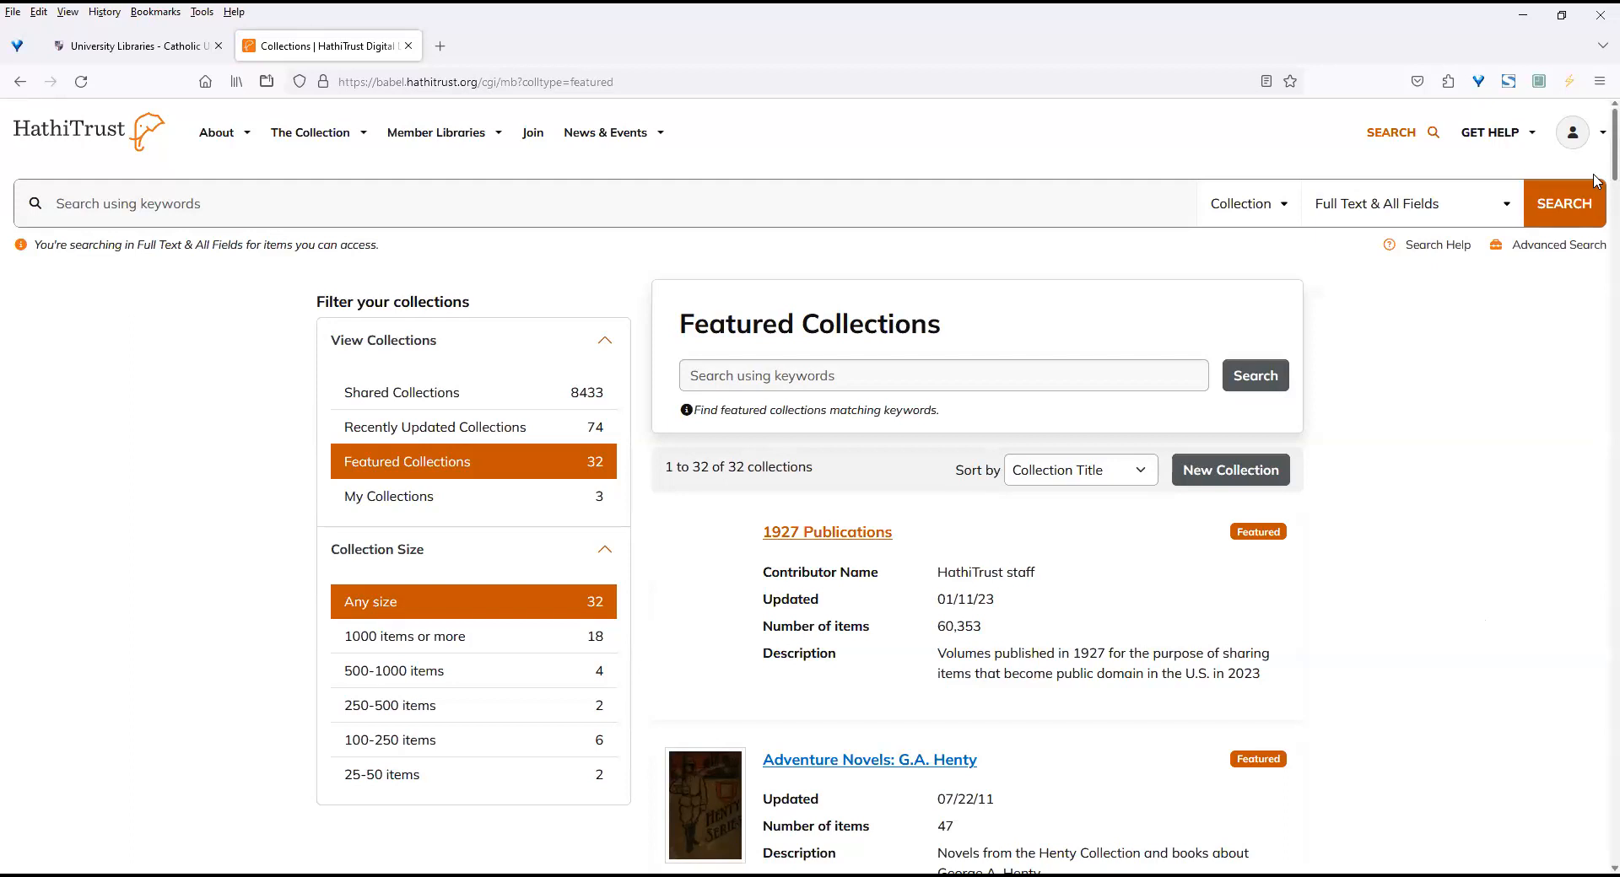
# Look through the first Featured Collections and check the sort options for the list.
pyautogui.scroll(-3, 1597, 210)
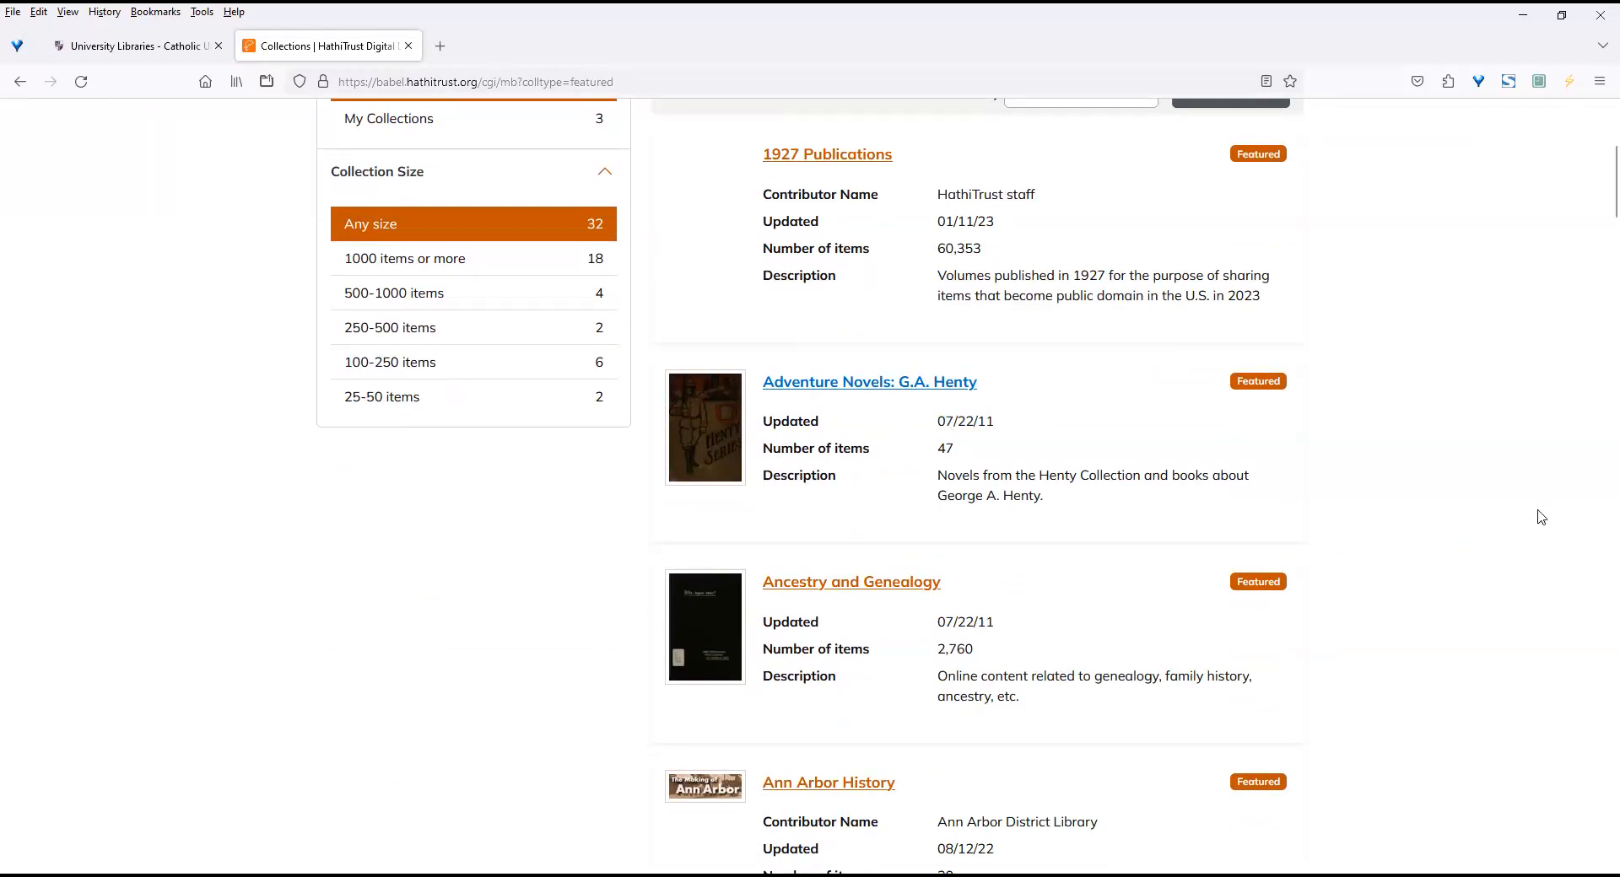
pyautogui.scroll(5, 1597, 207)
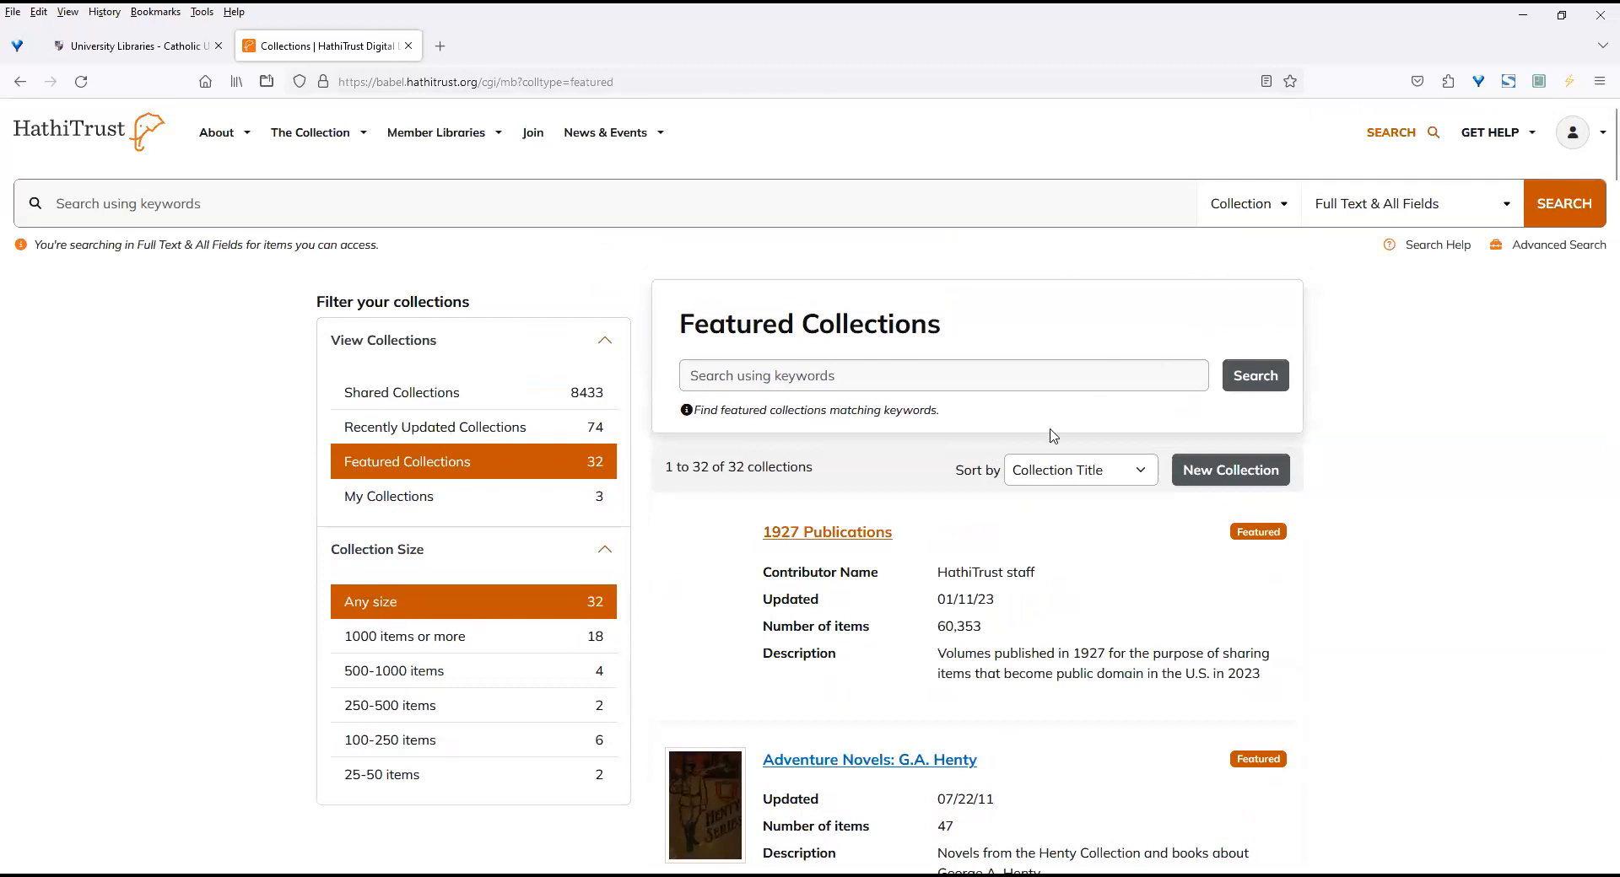
pyautogui.click(1133, 482)
pyautogui.click(928, 481)
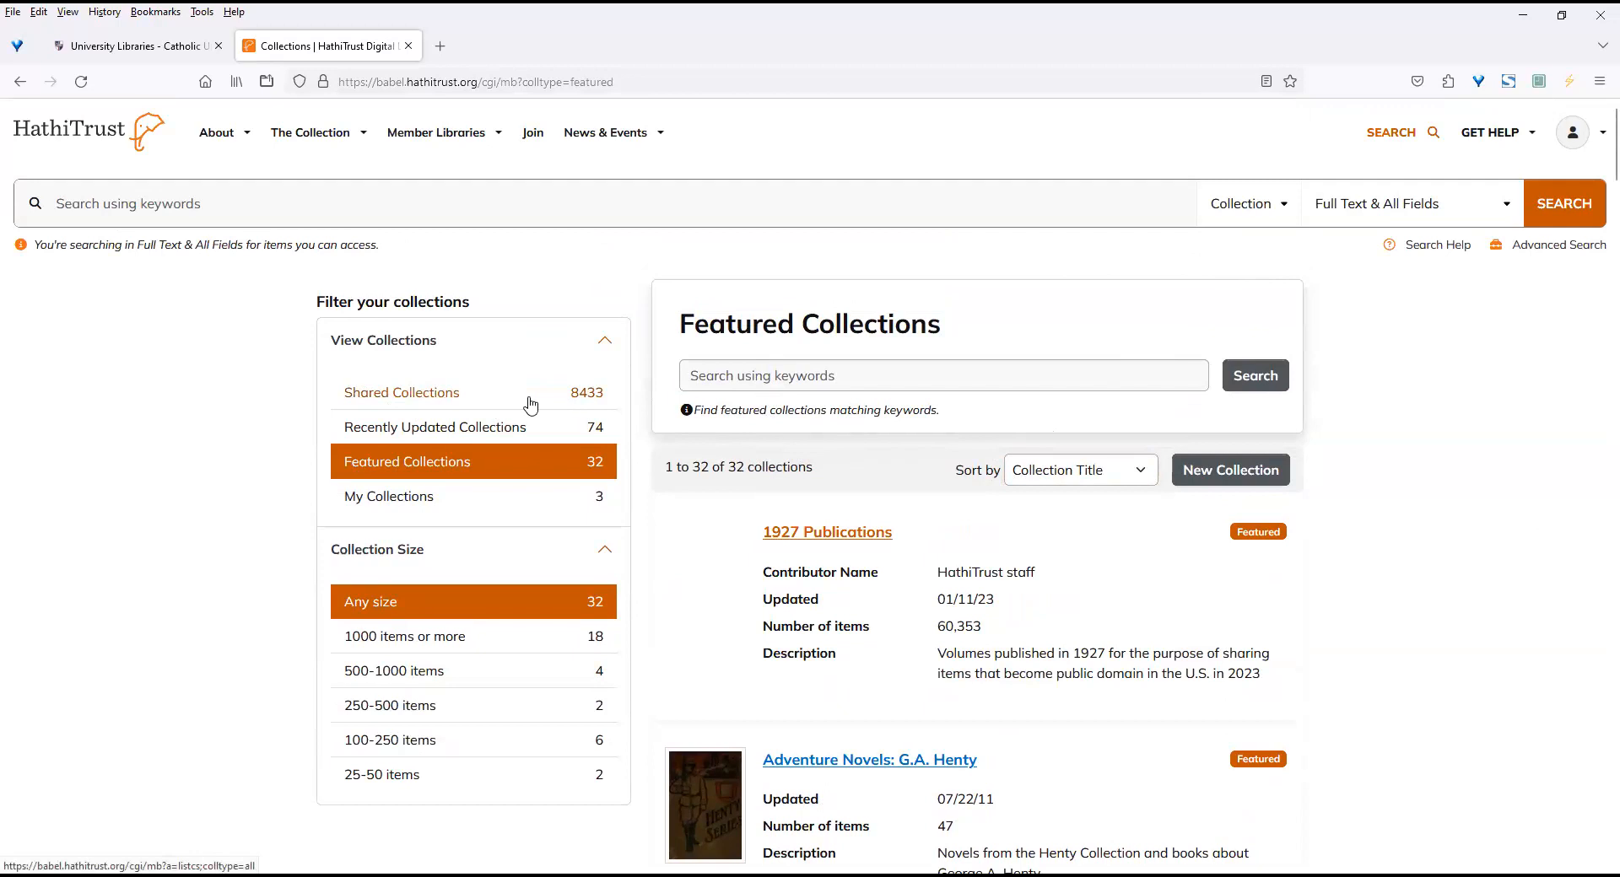
# Open the list of Shared Collections and browse the first entries.
pyautogui.click(431, 401)
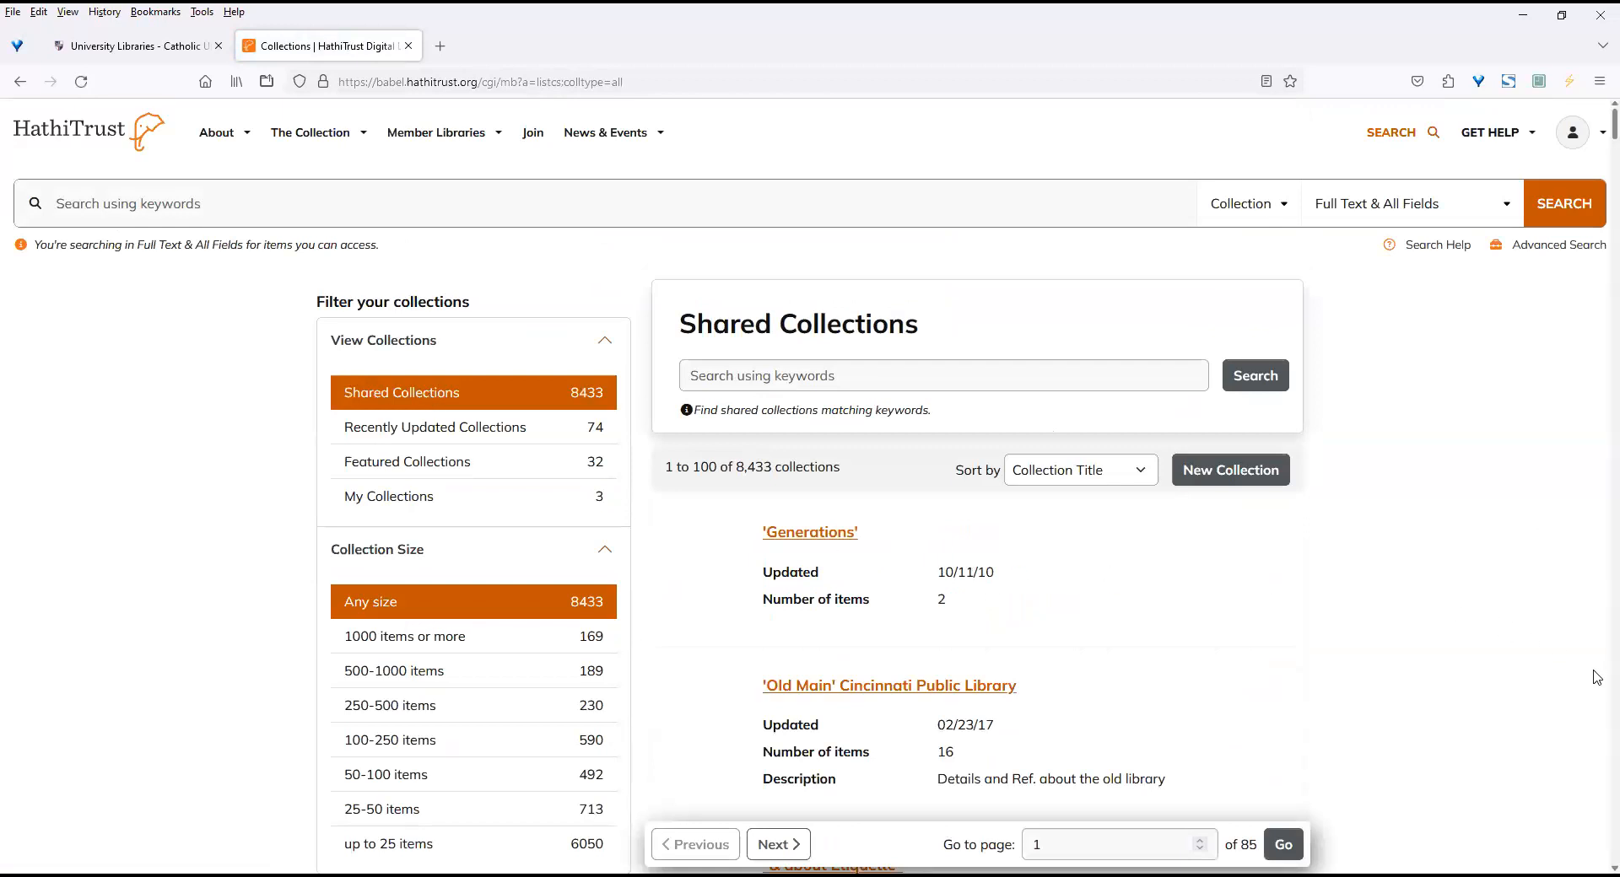
pyautogui.scroll(-7, 1596, 677)
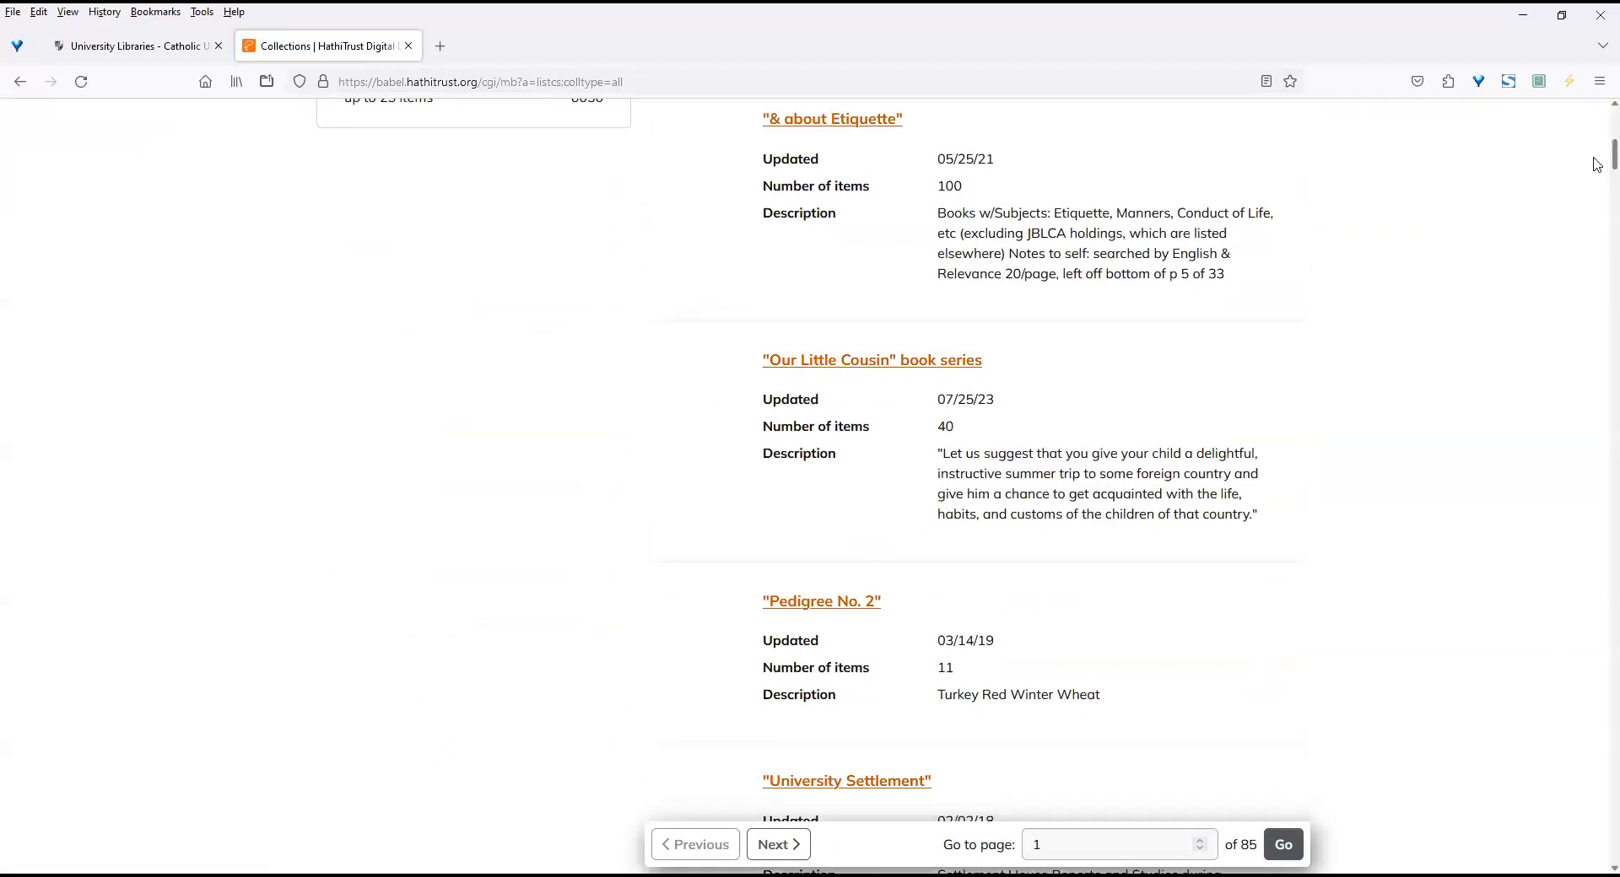
pyautogui.scroll(-3, 1596, 179)
pyautogui.scroll(-4, 1596, 179)
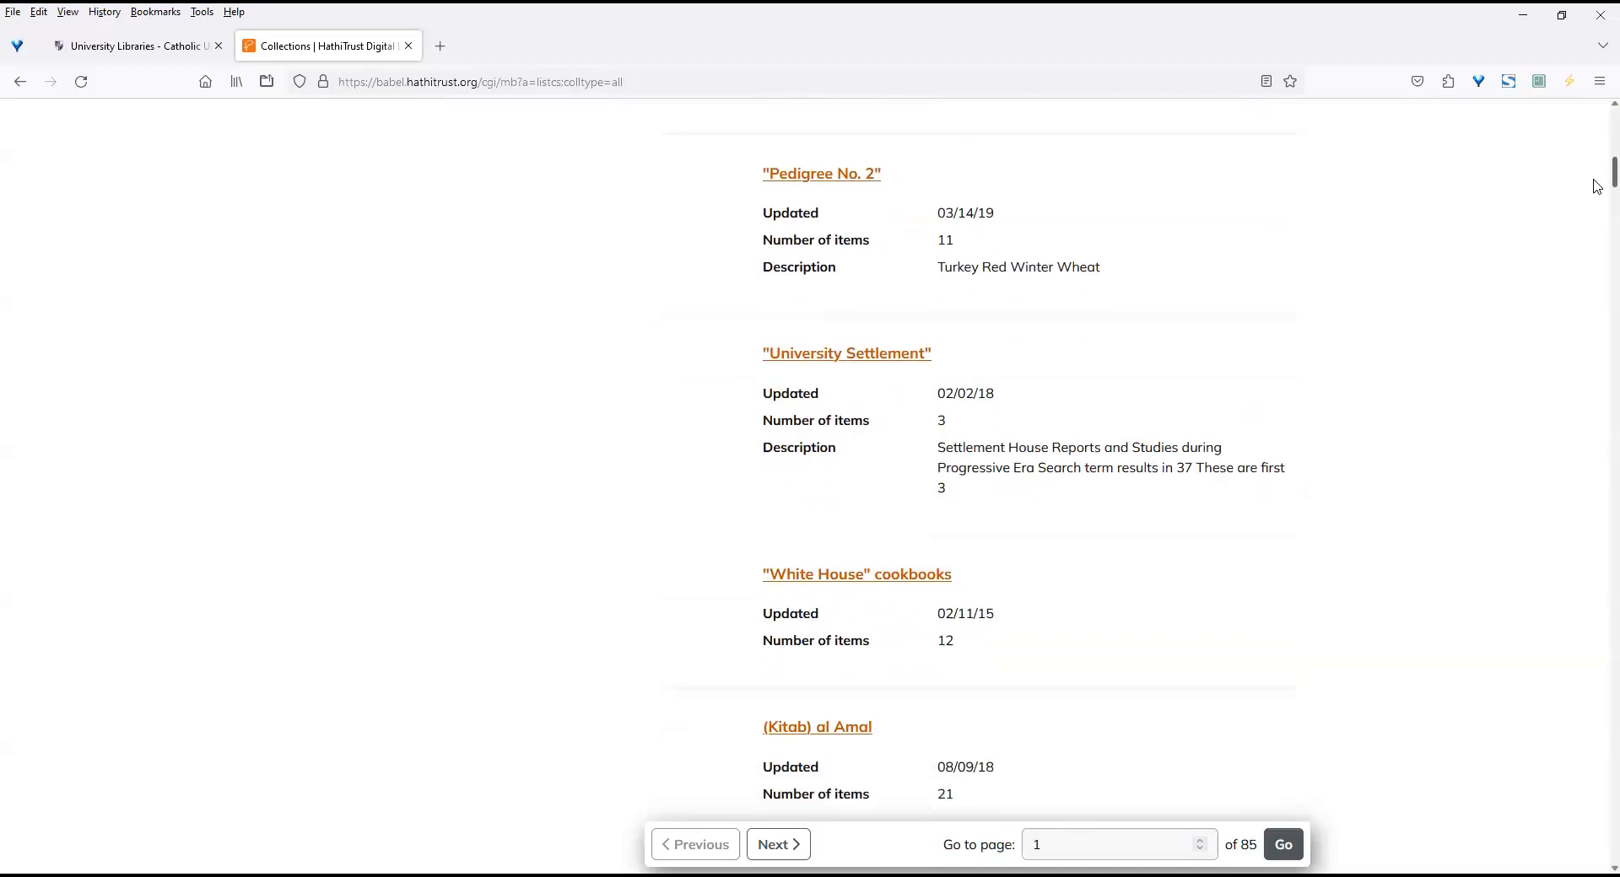
pyautogui.scroll(-1, 1596, 198)
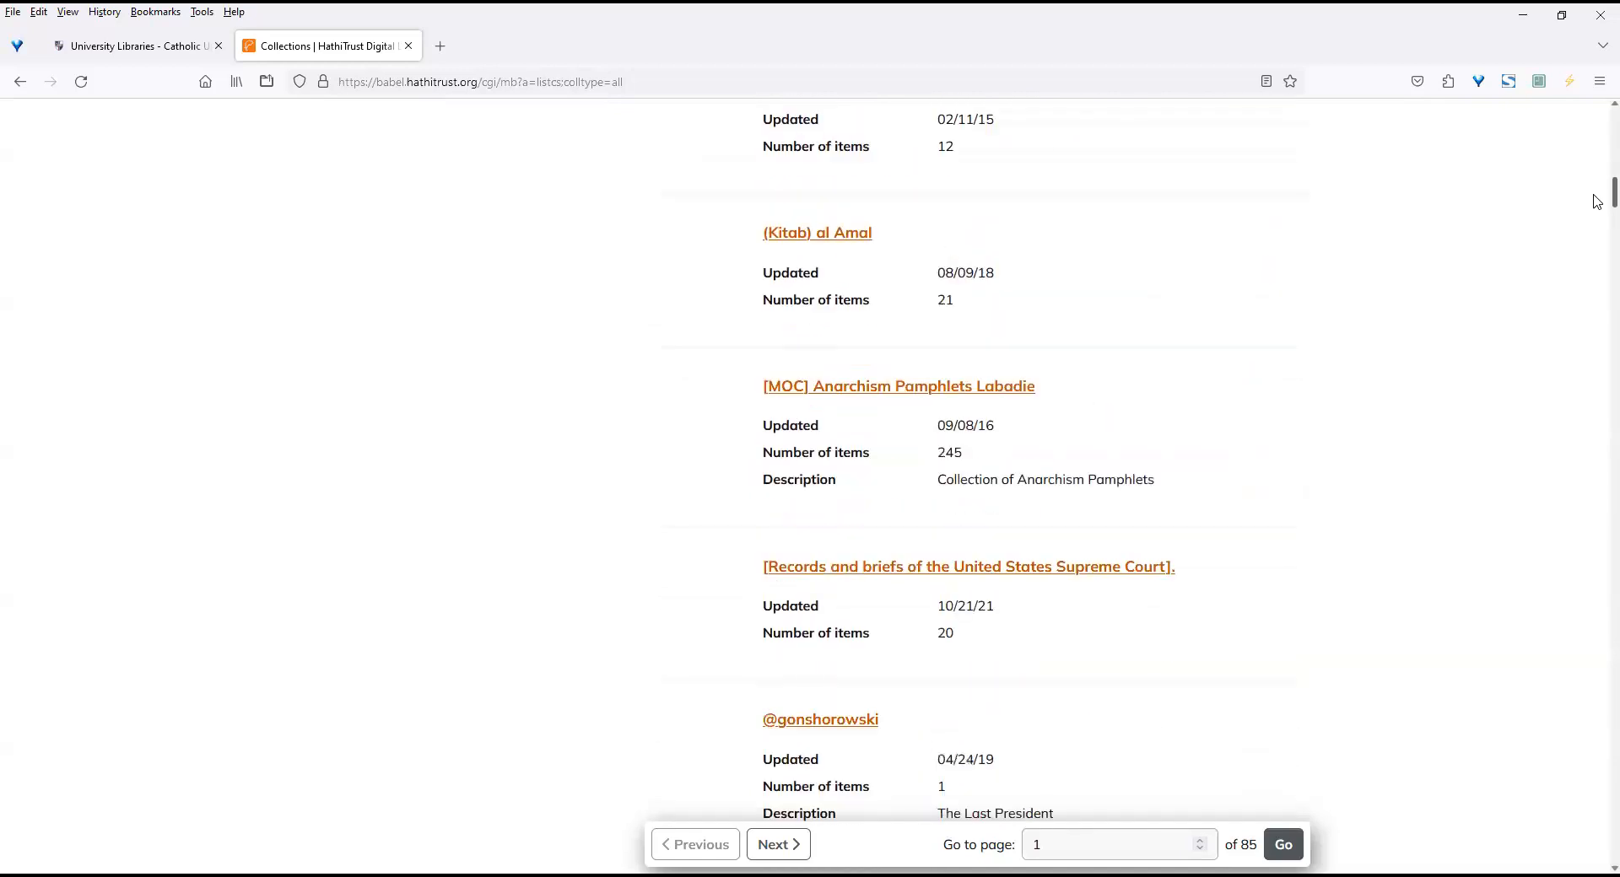
pyautogui.scroll(-1, 1596, 202)
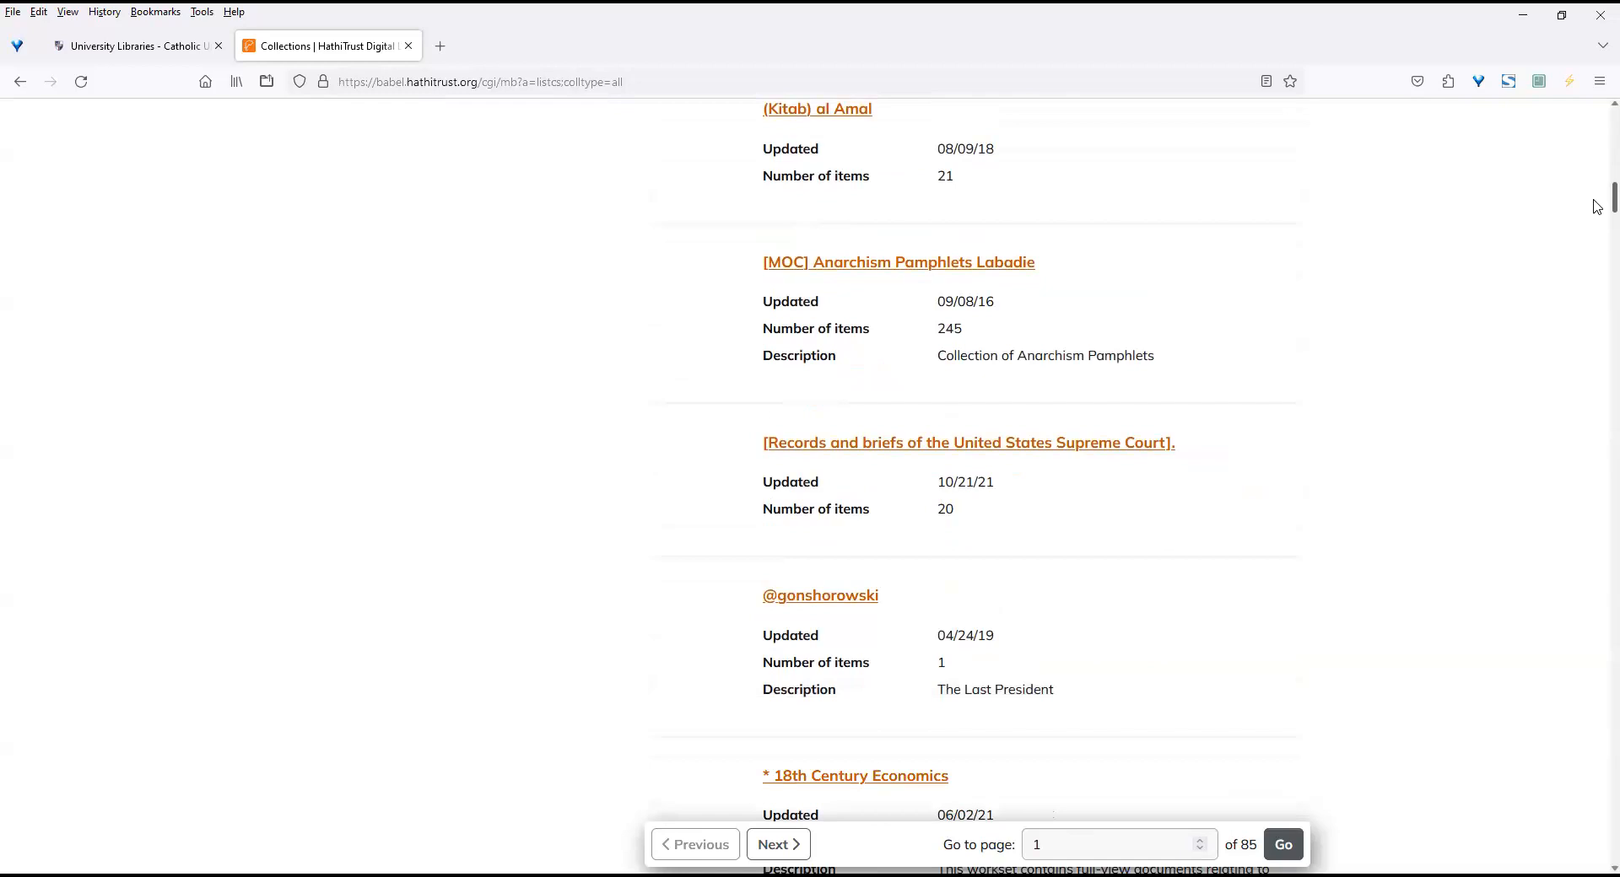
pyautogui.scroll(-4, 1596, 206)
pyautogui.scroll(4, 1596, 206)
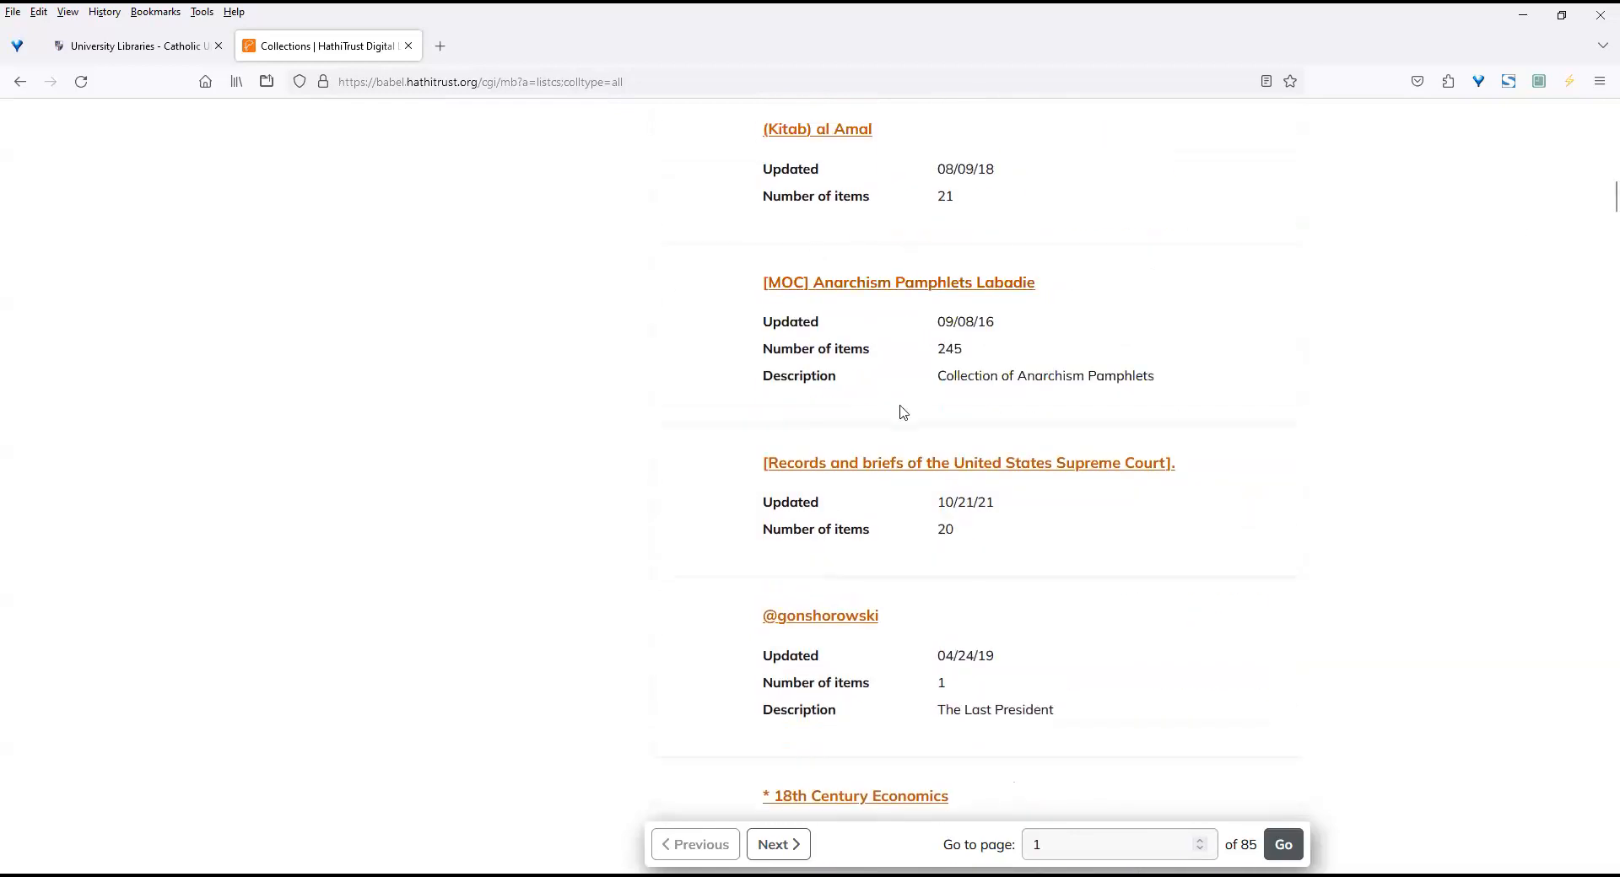
# Open the "[Records and briefs of the United States Supreme Court]." shared collection and look through its items.
pyautogui.click(988, 470)
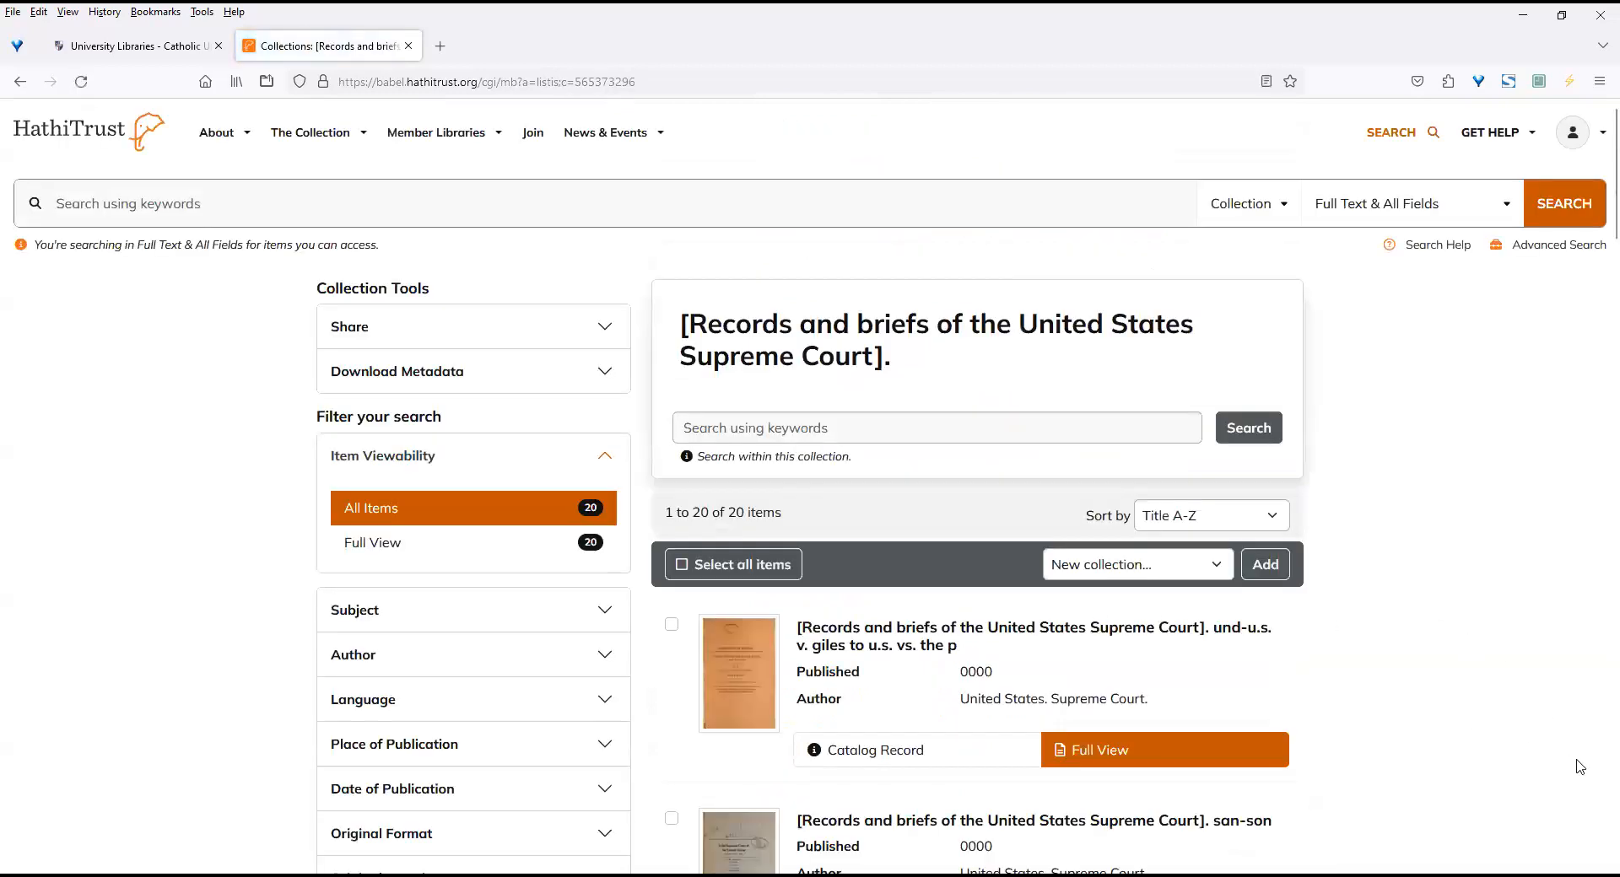
pyautogui.scroll(-8, 1596, 823)
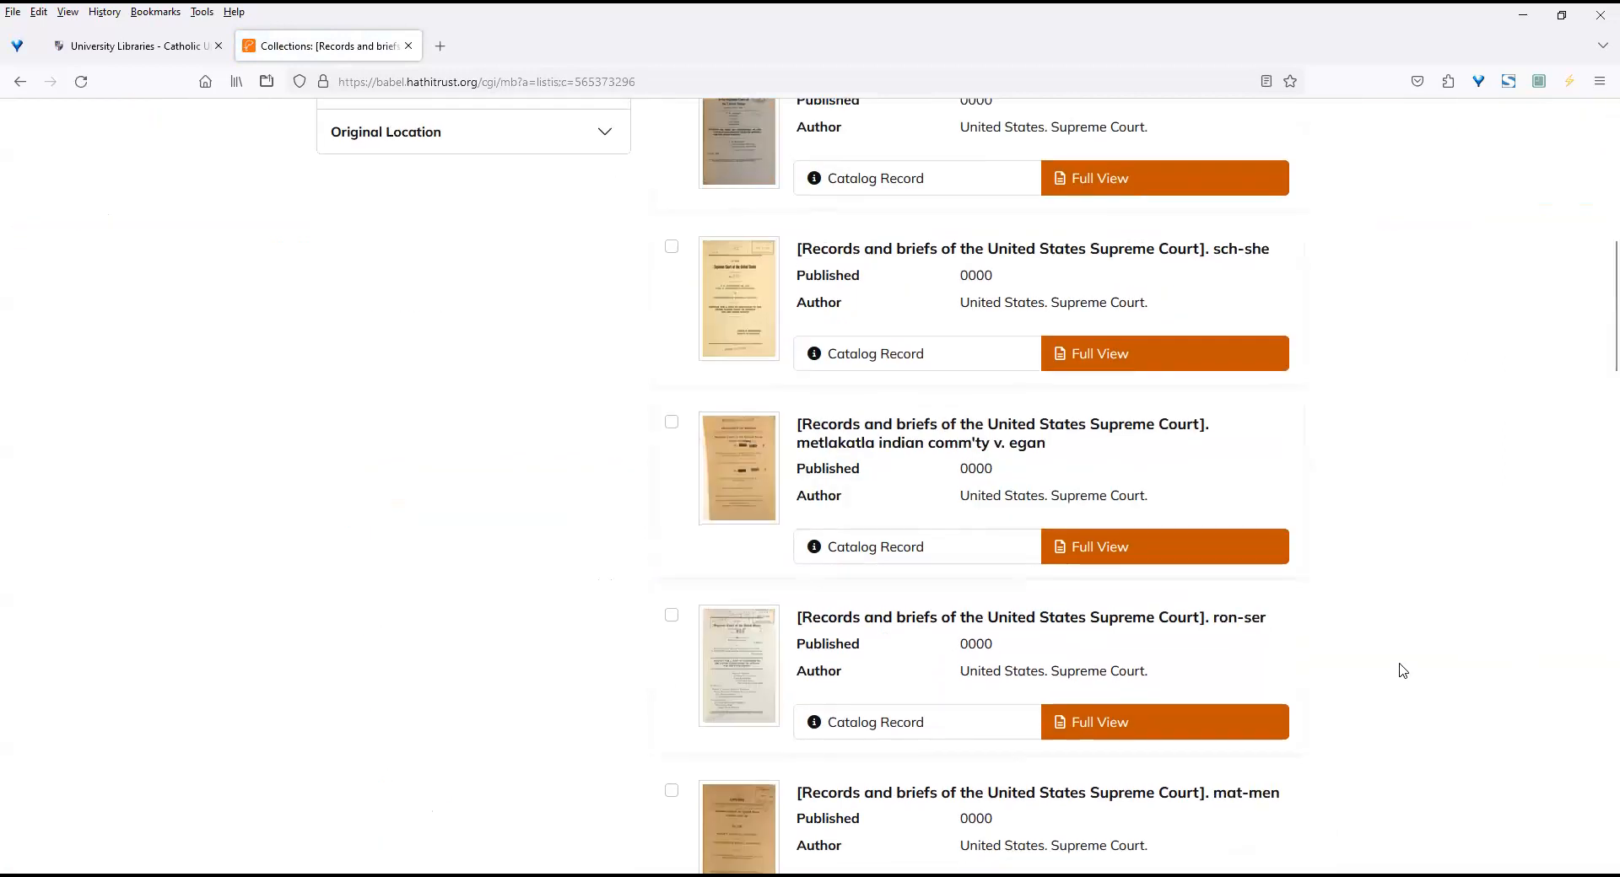
pyautogui.scroll(8, 1597, 323)
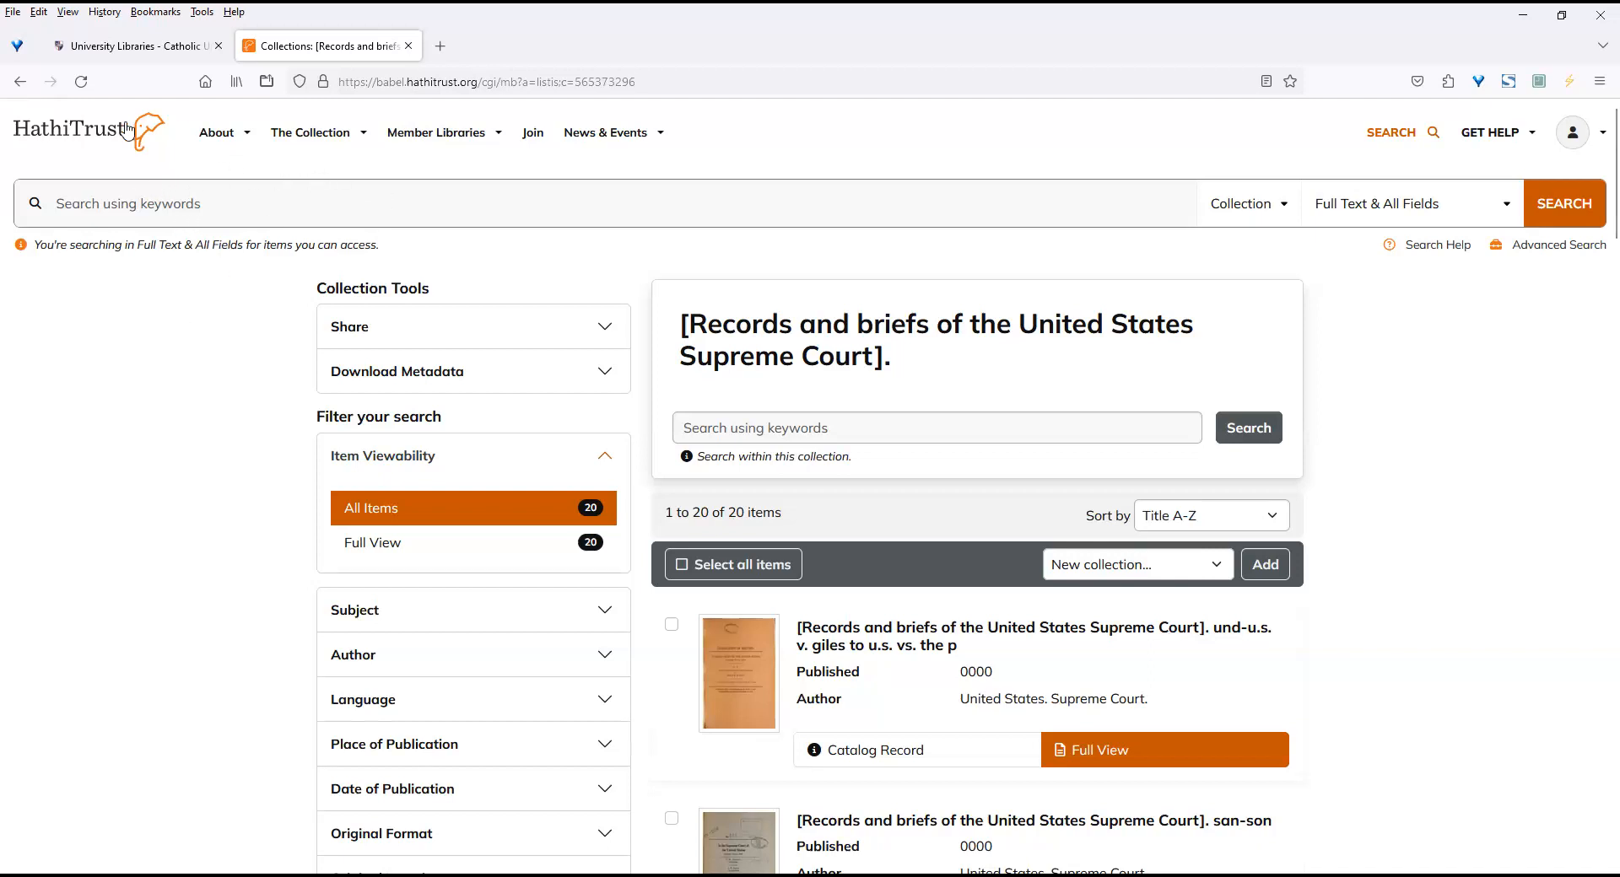
# Return to the "Art journals before 1926" collection page.
pyautogui.click(22, 85)
pyautogui.click(22, 84)
pyautogui.click(22, 85)
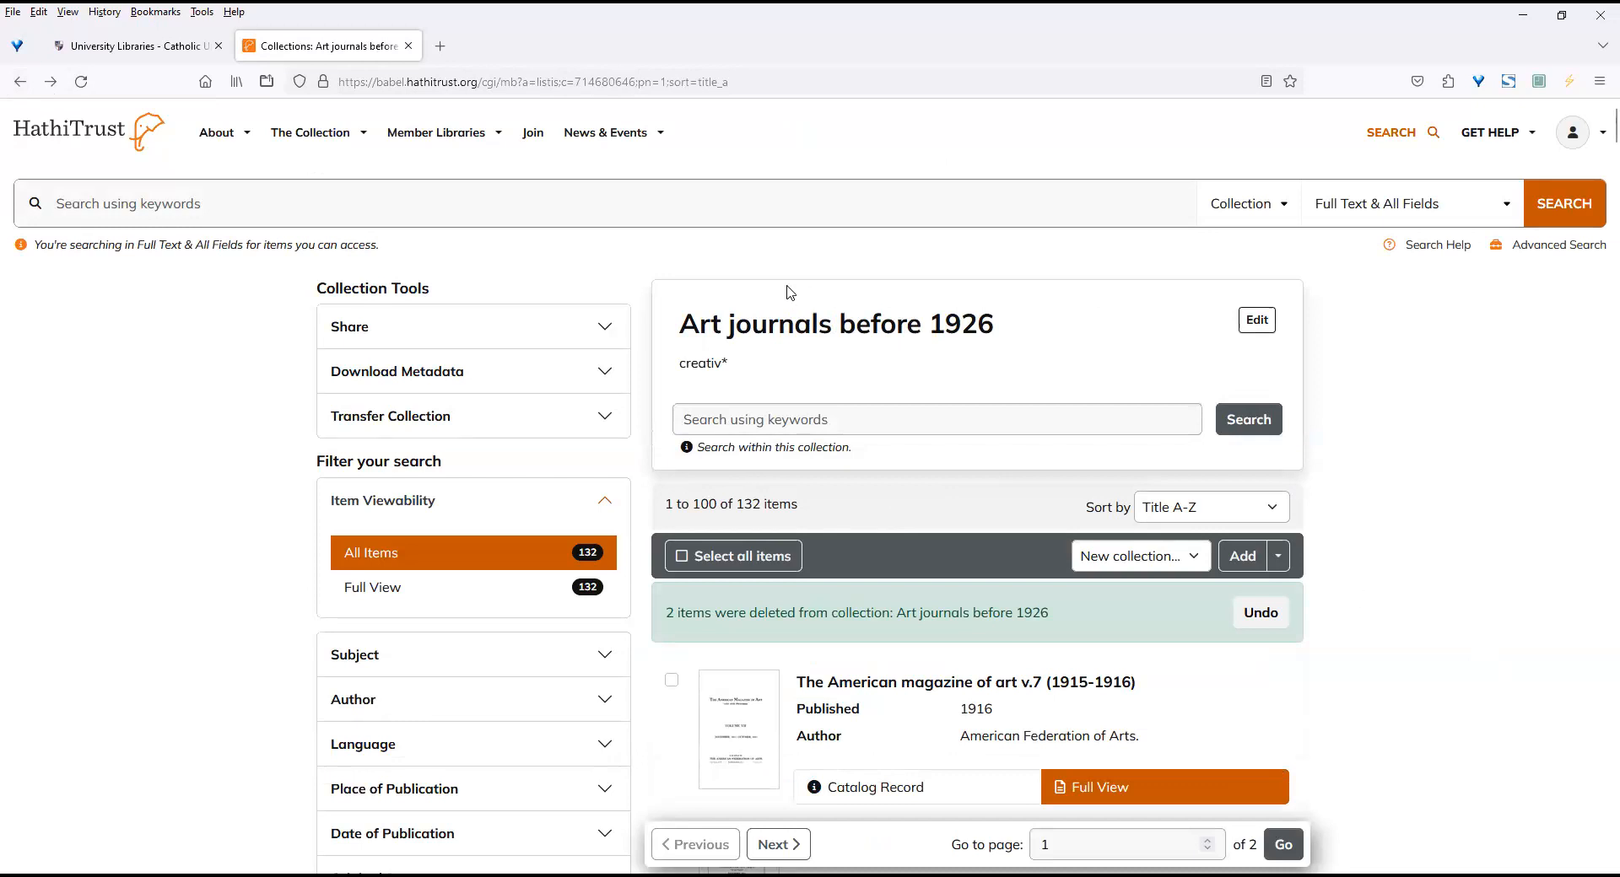
# Open analytics.hathitrust.org in a new browser tab and sign in through the Catholic University of America.
pyautogui.click(440, 47)
pyautogui.click(515, 77)
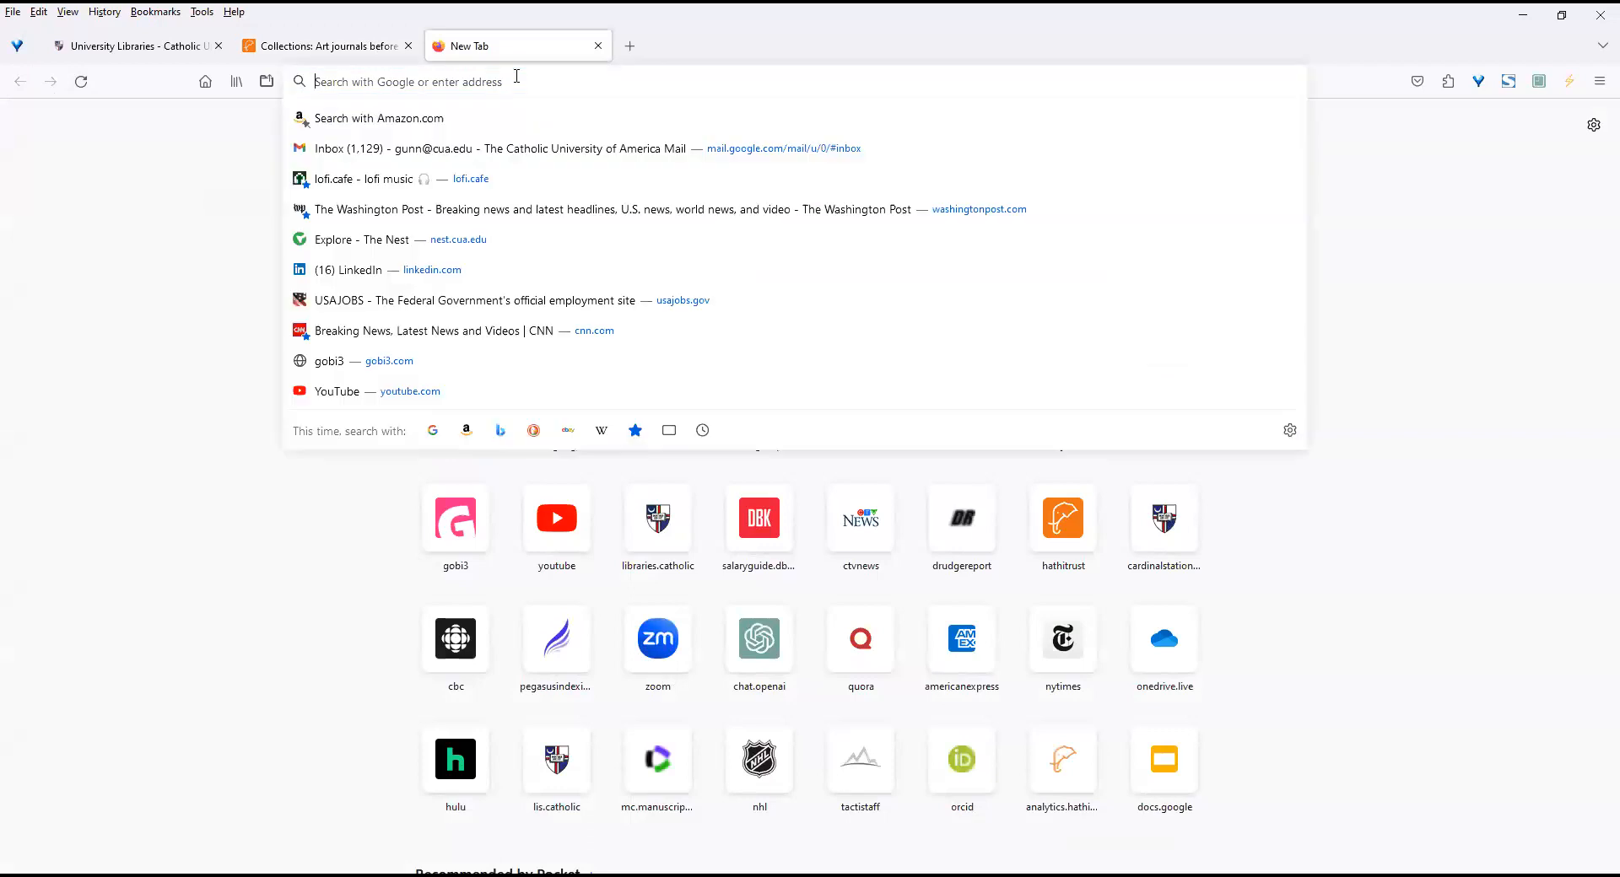
pyautogui.write('analytics.hathitrust.org/')
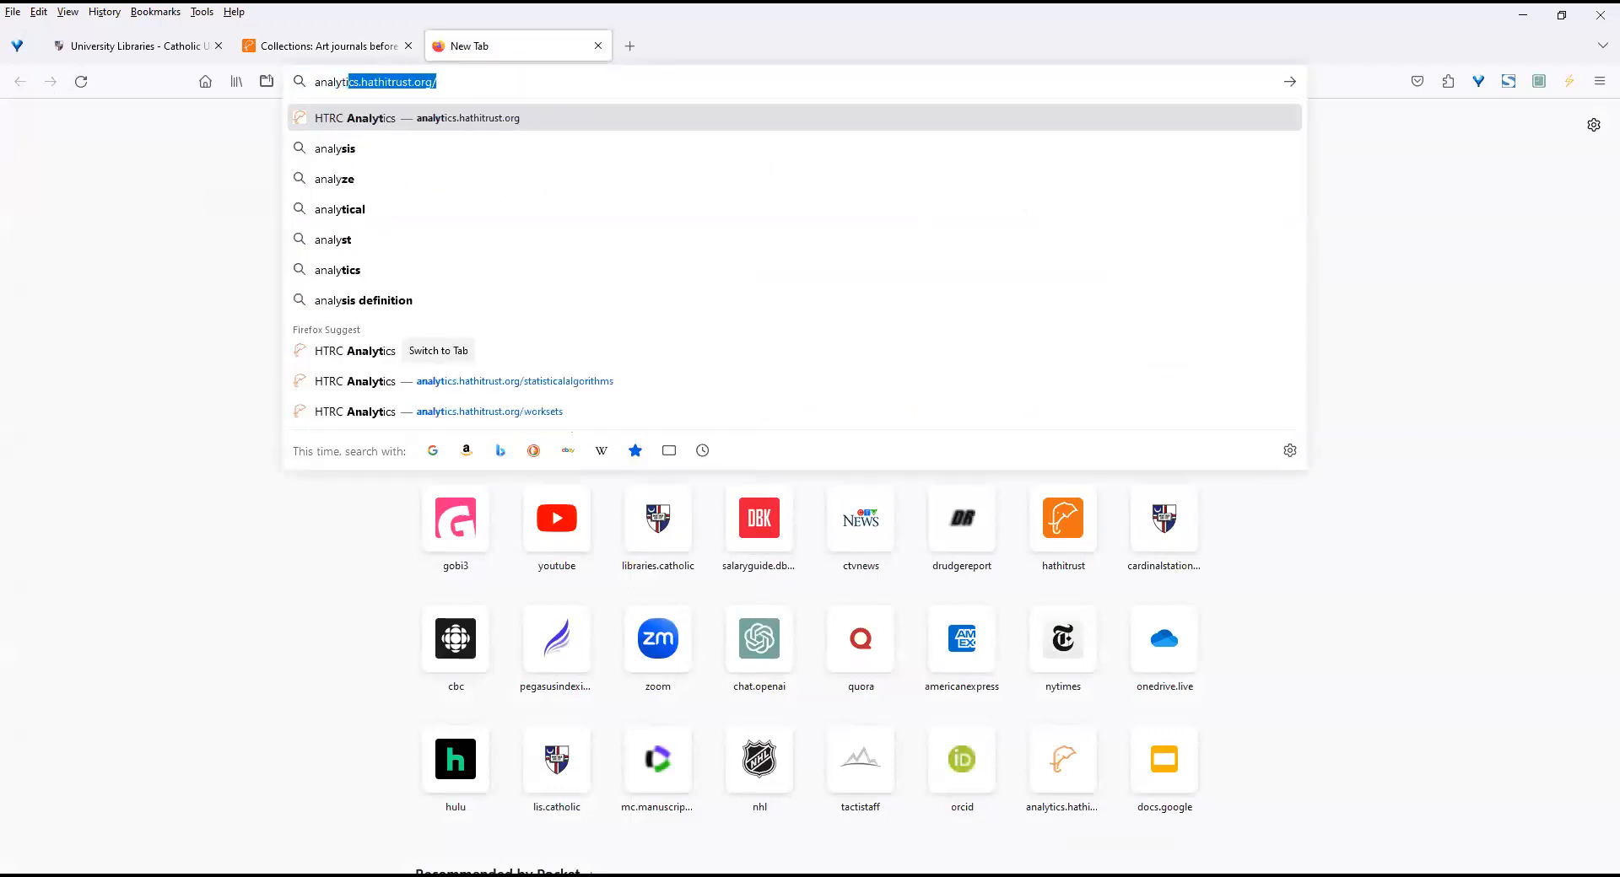
pyautogui.press('Return')
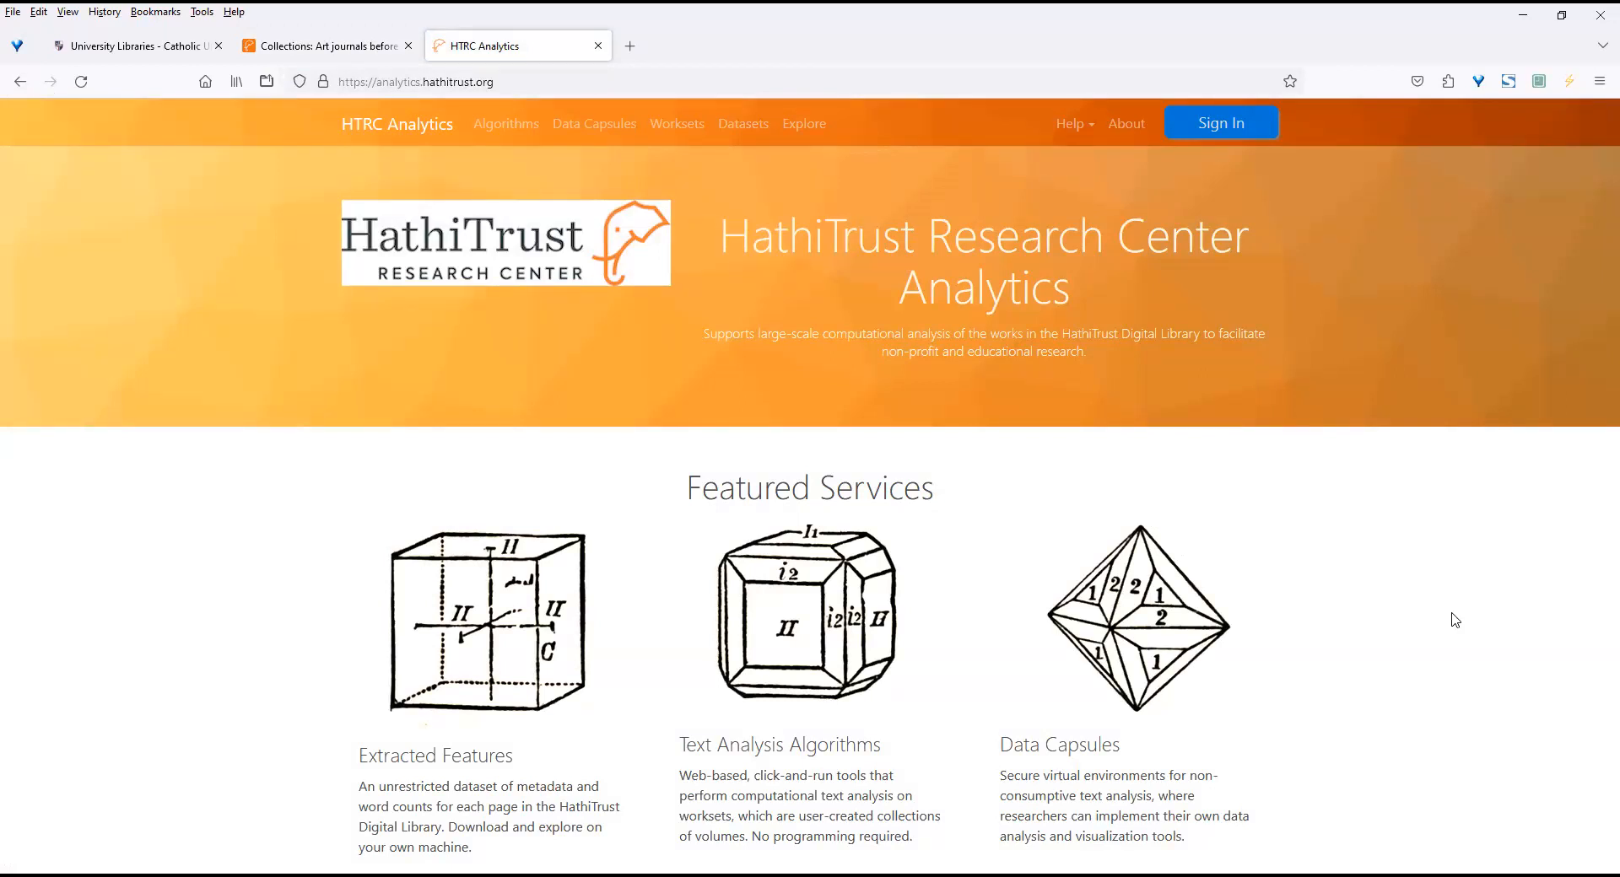
pyautogui.click(1216, 121)
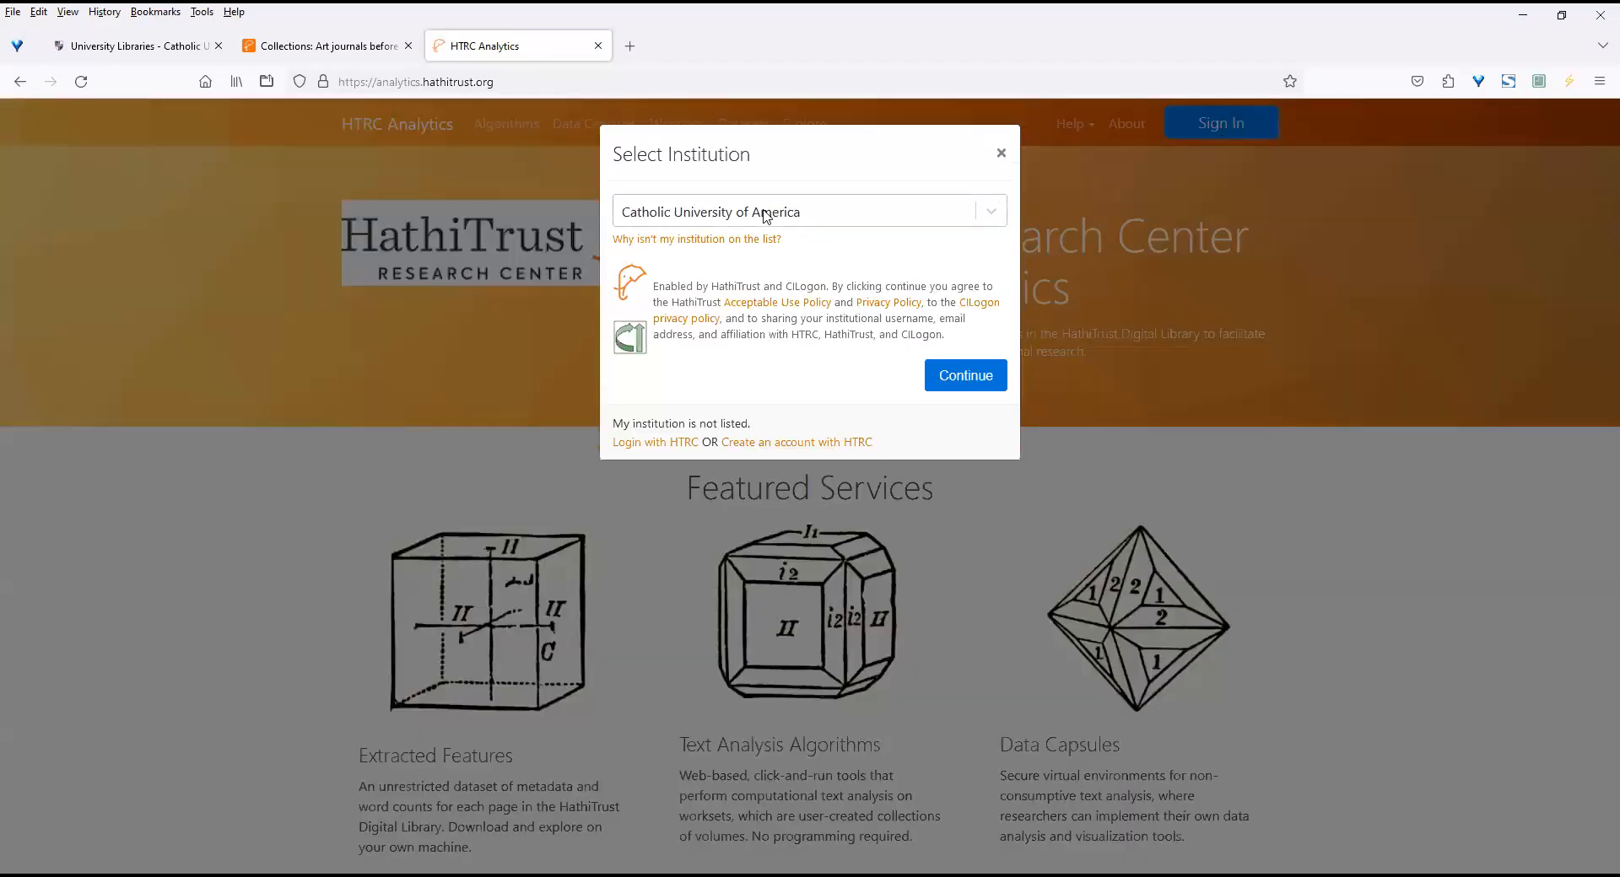
pyautogui.click(967, 384)
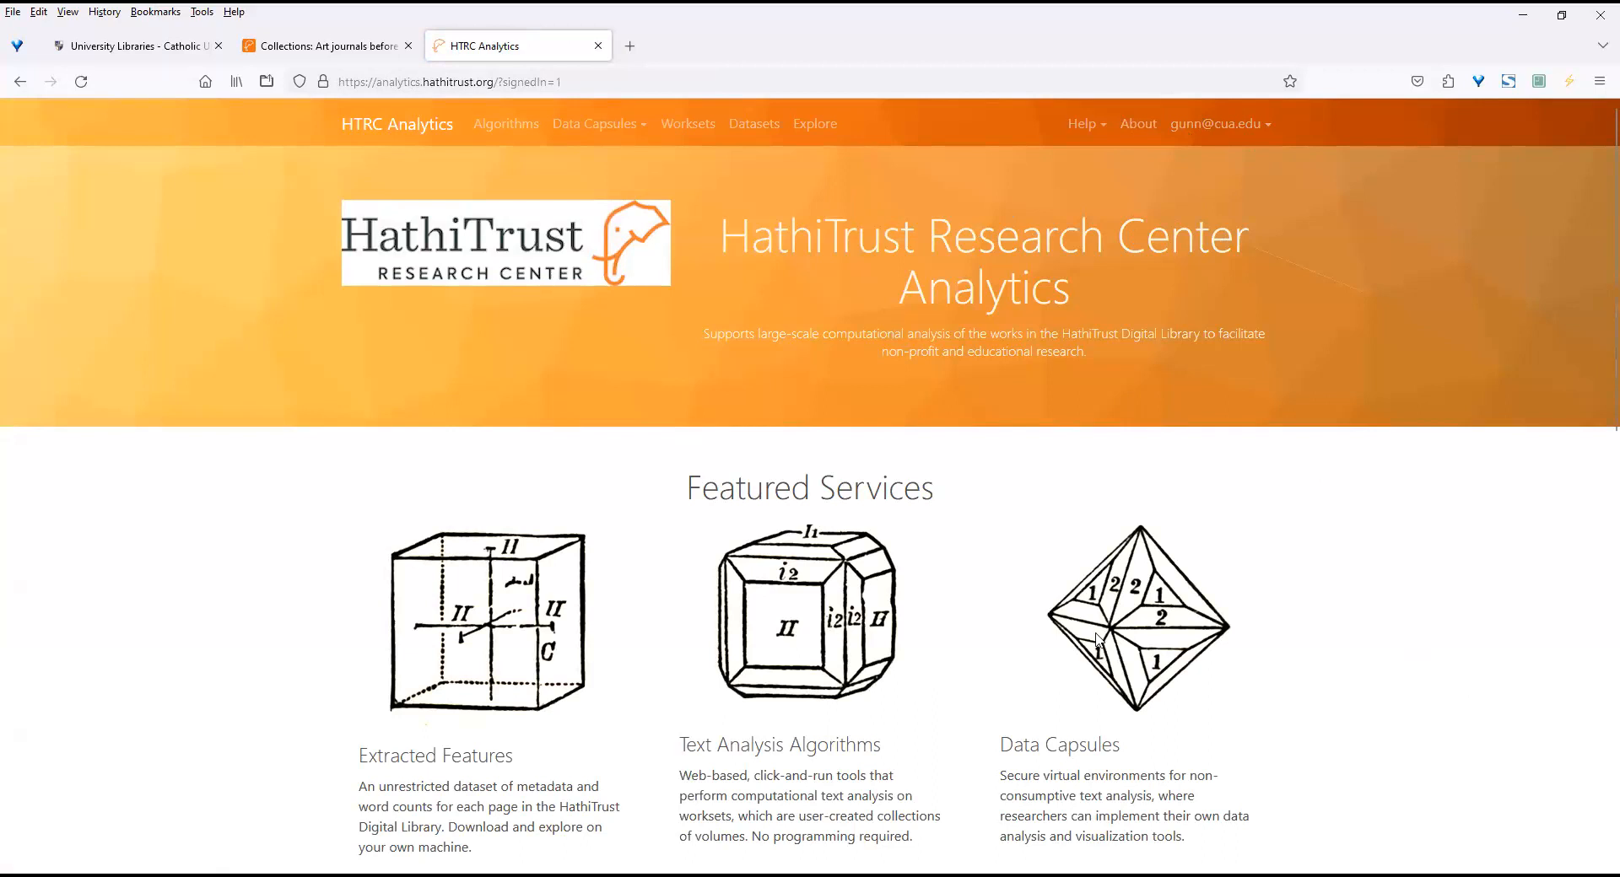
# From the Explore page, open the Gendered Characterizations: English-Language Fiction, 1800-2007 tool with its "heart" search.
pyautogui.click(806, 126)
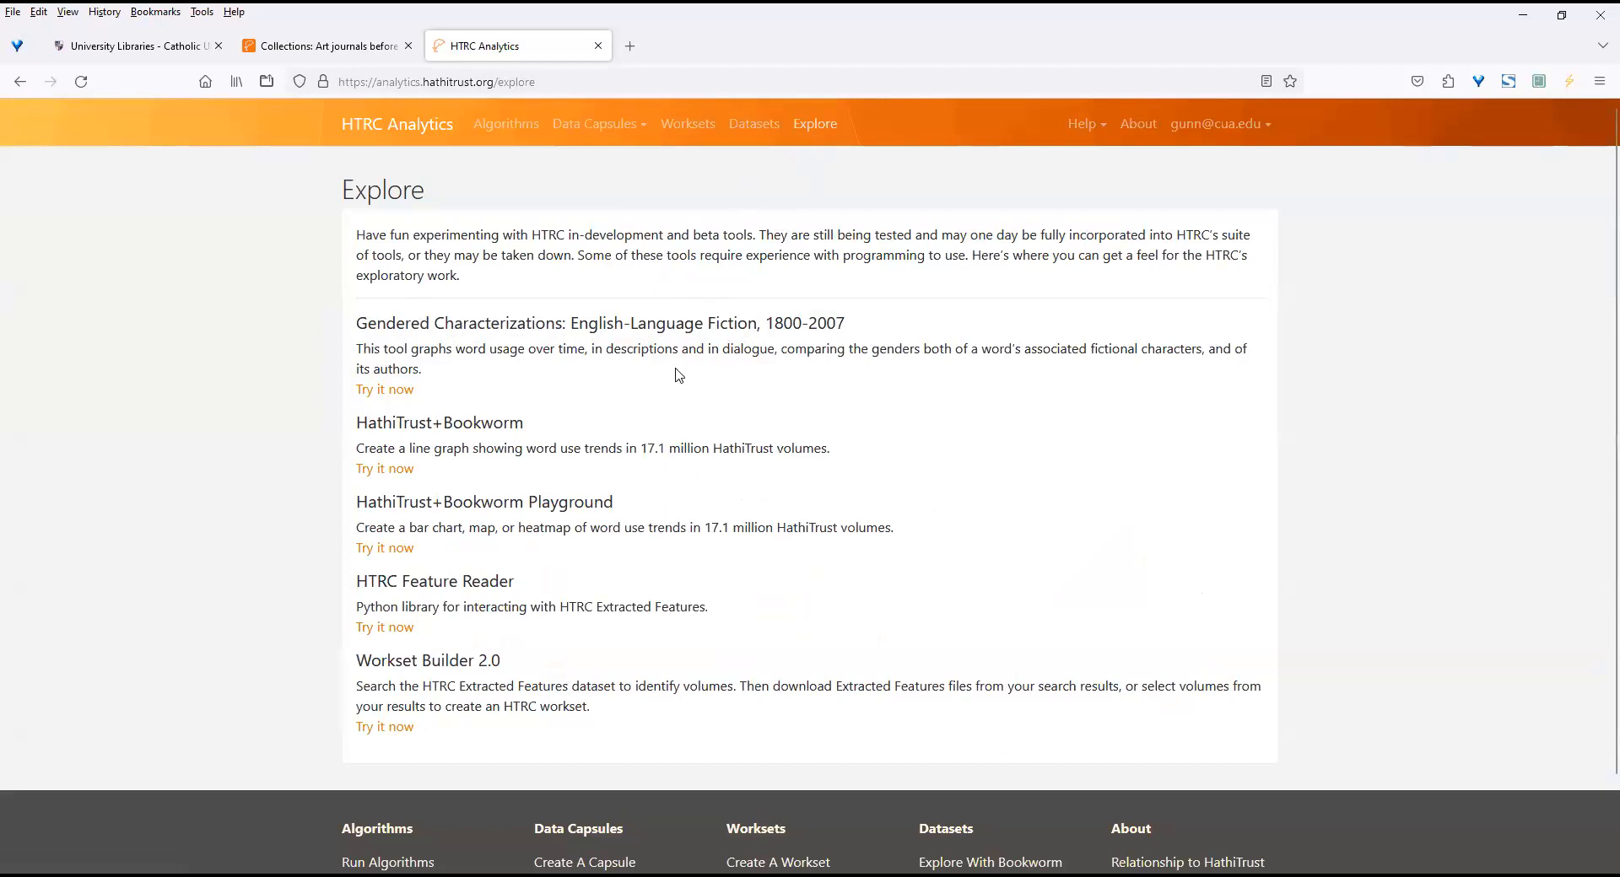
pyautogui.click(413, 394)
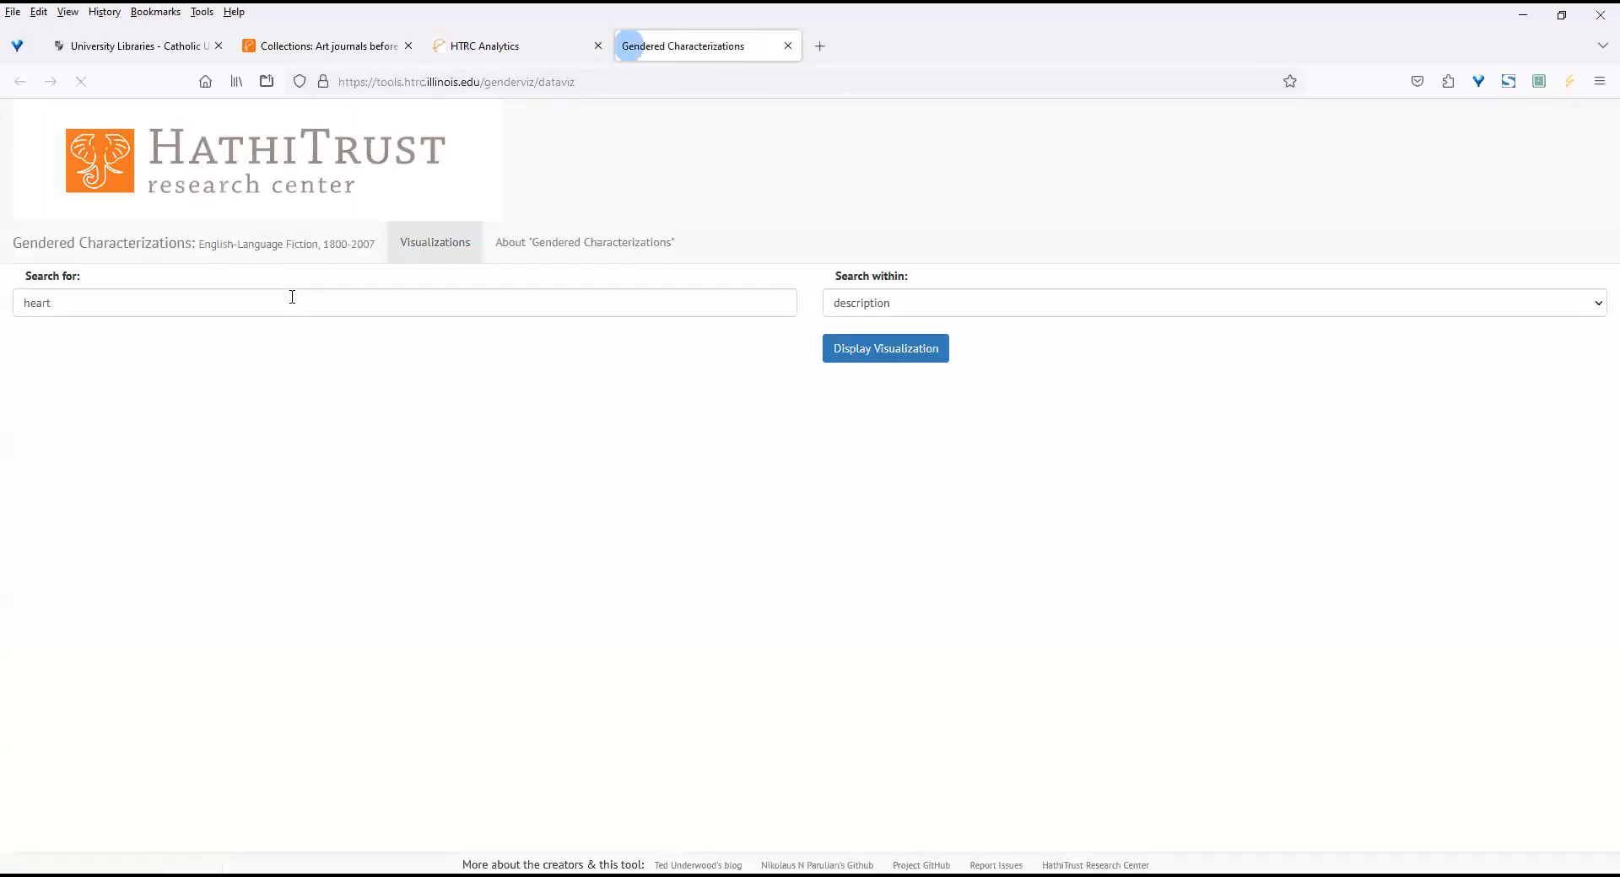
pyautogui.click(232, 308)
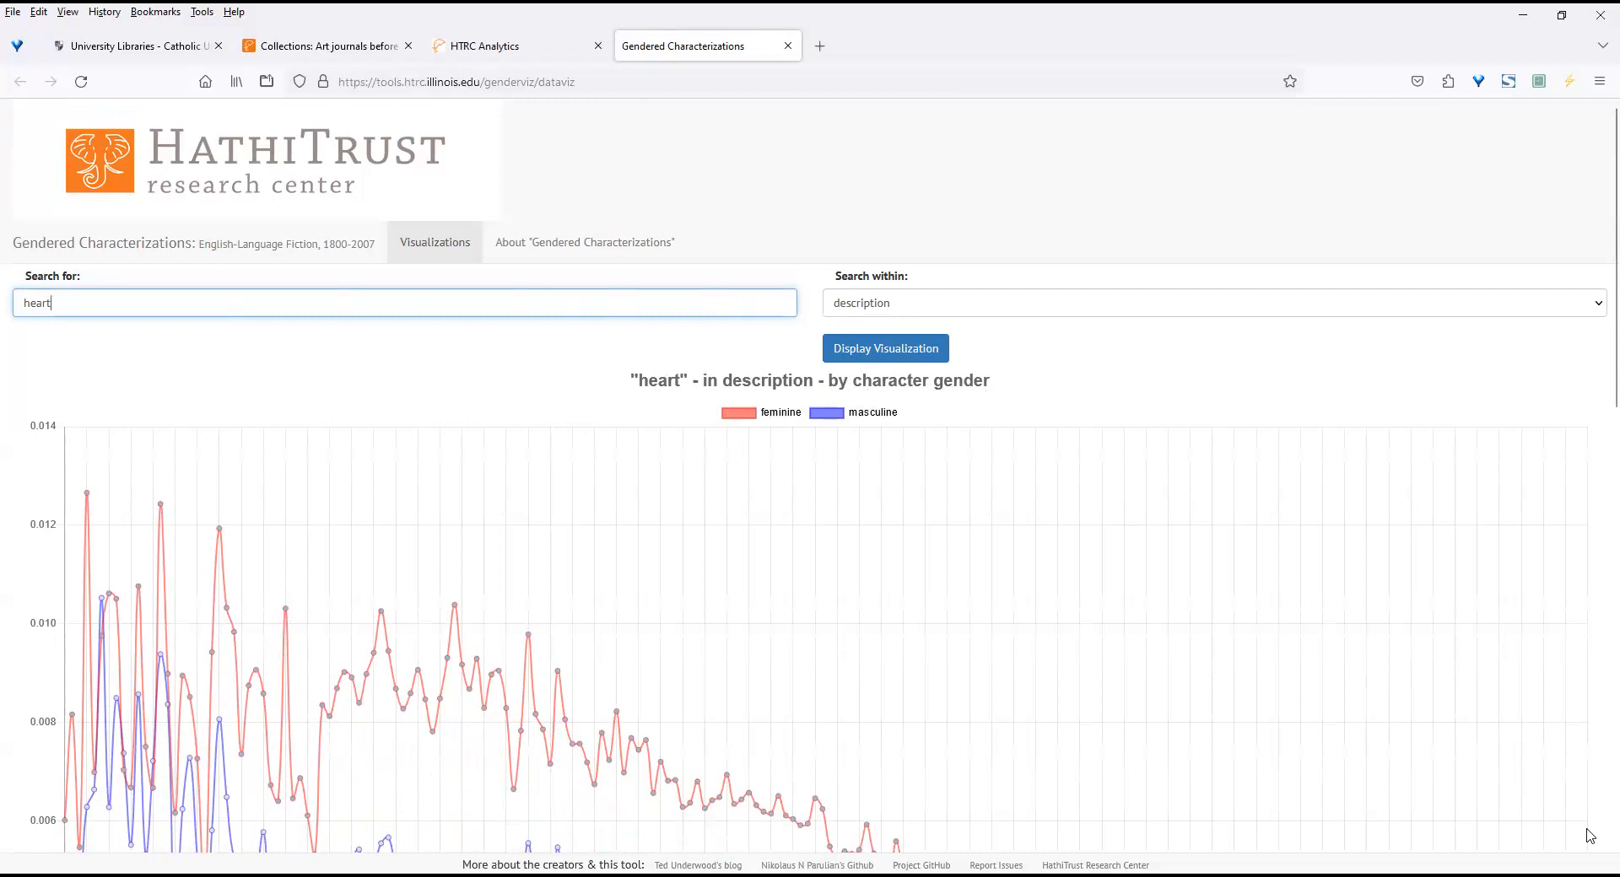
# Examine the "heart" graphs by character gender and author gender, and close the Gendered Characterizations page.
pyautogui.scroll(-4, 810, 556)
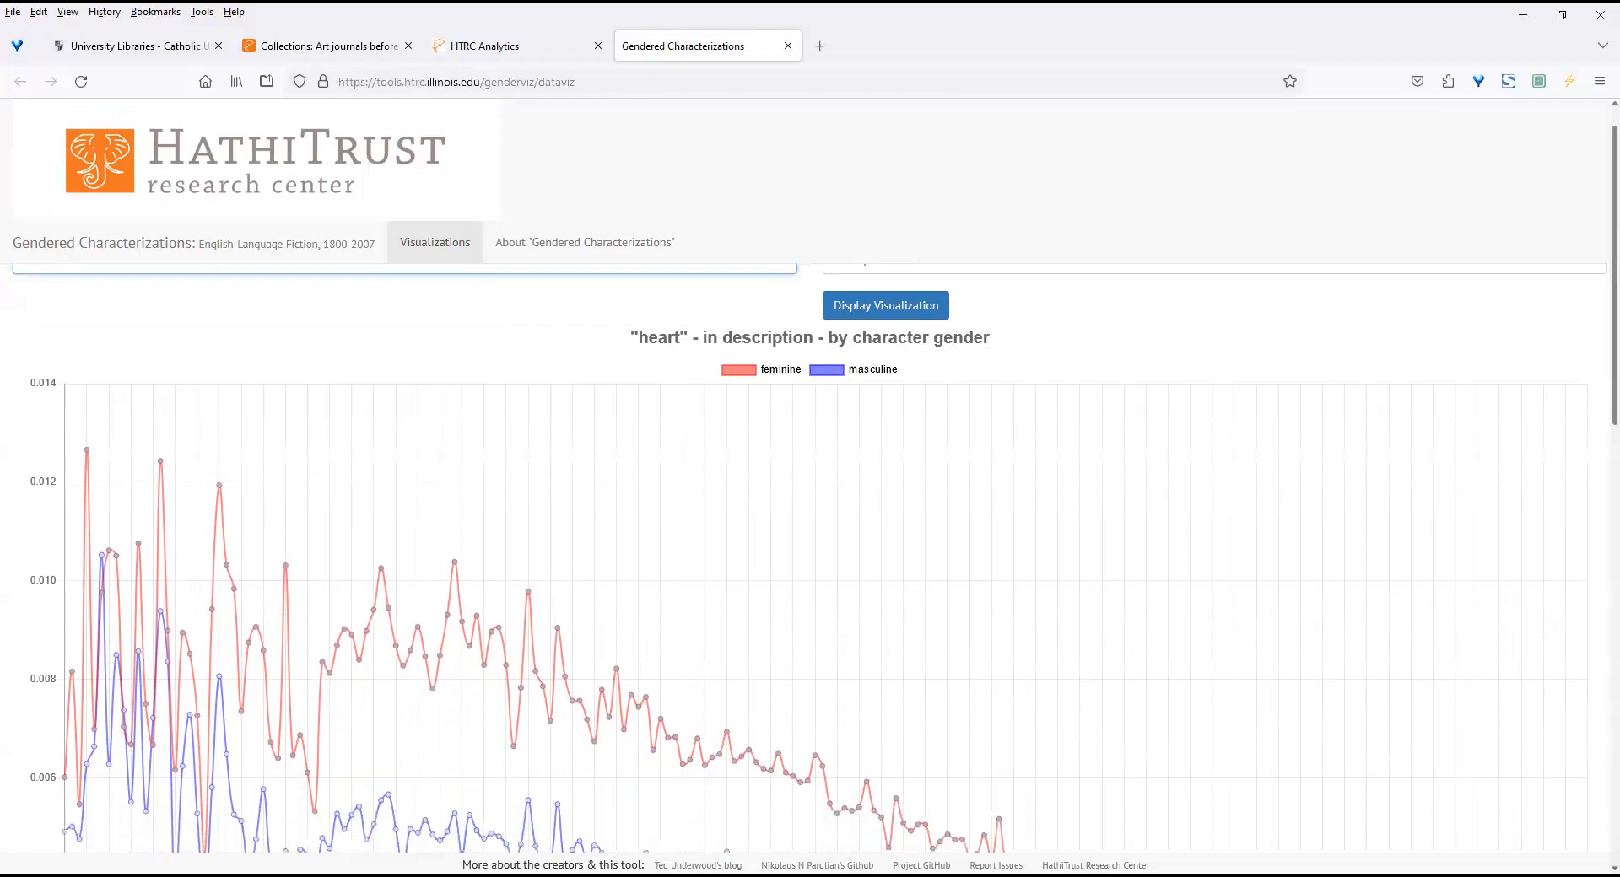
pyautogui.scroll(-1, 810, 557)
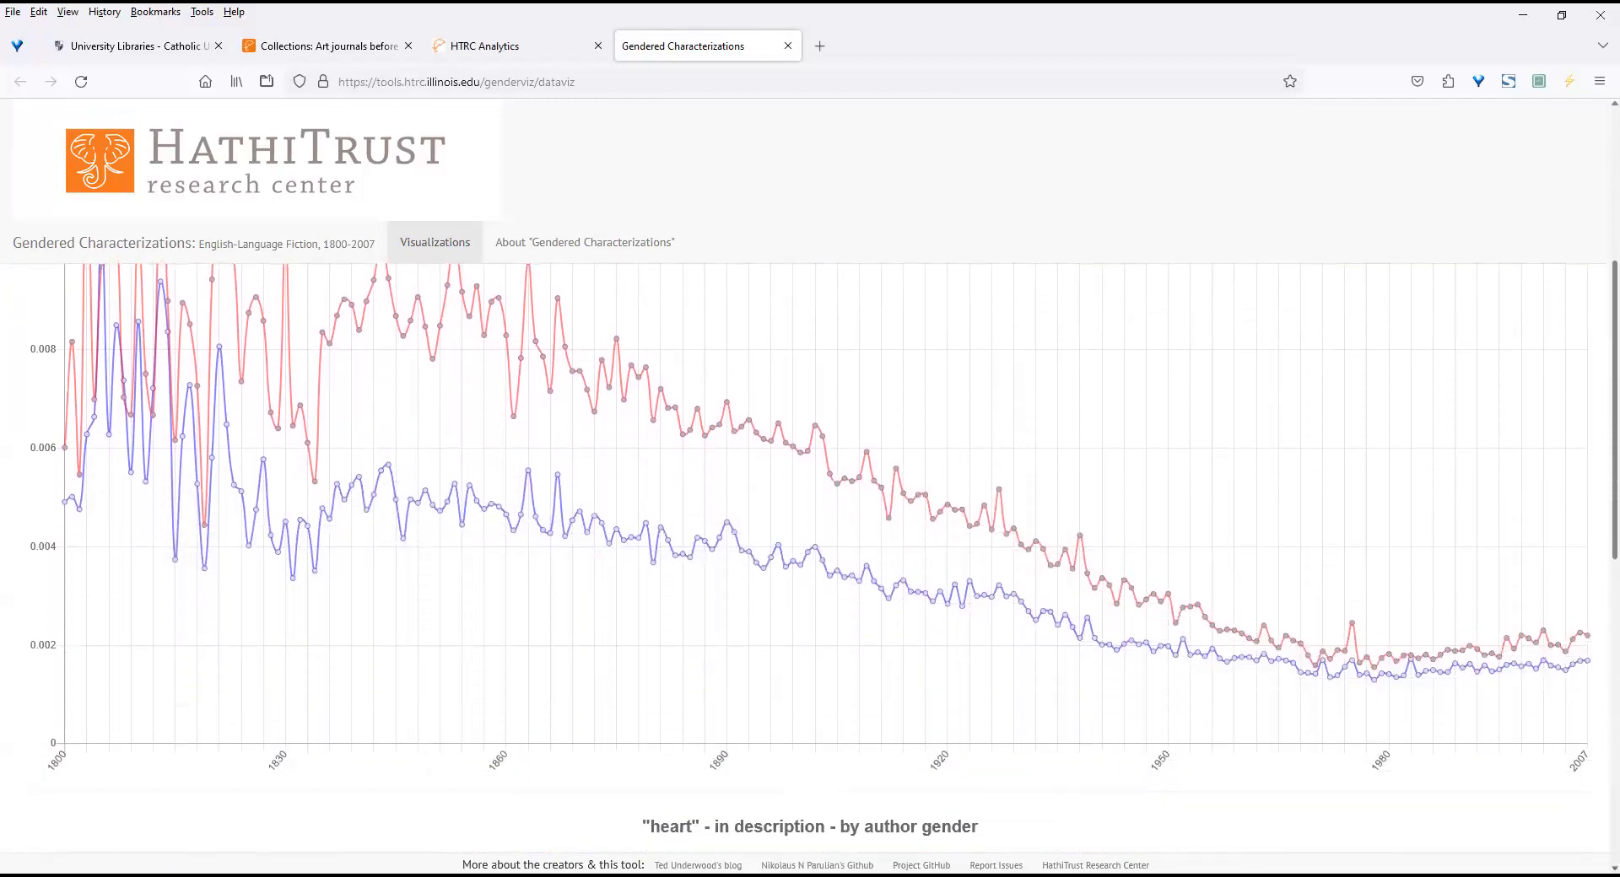
pyautogui.scroll(-4, 810, 557)
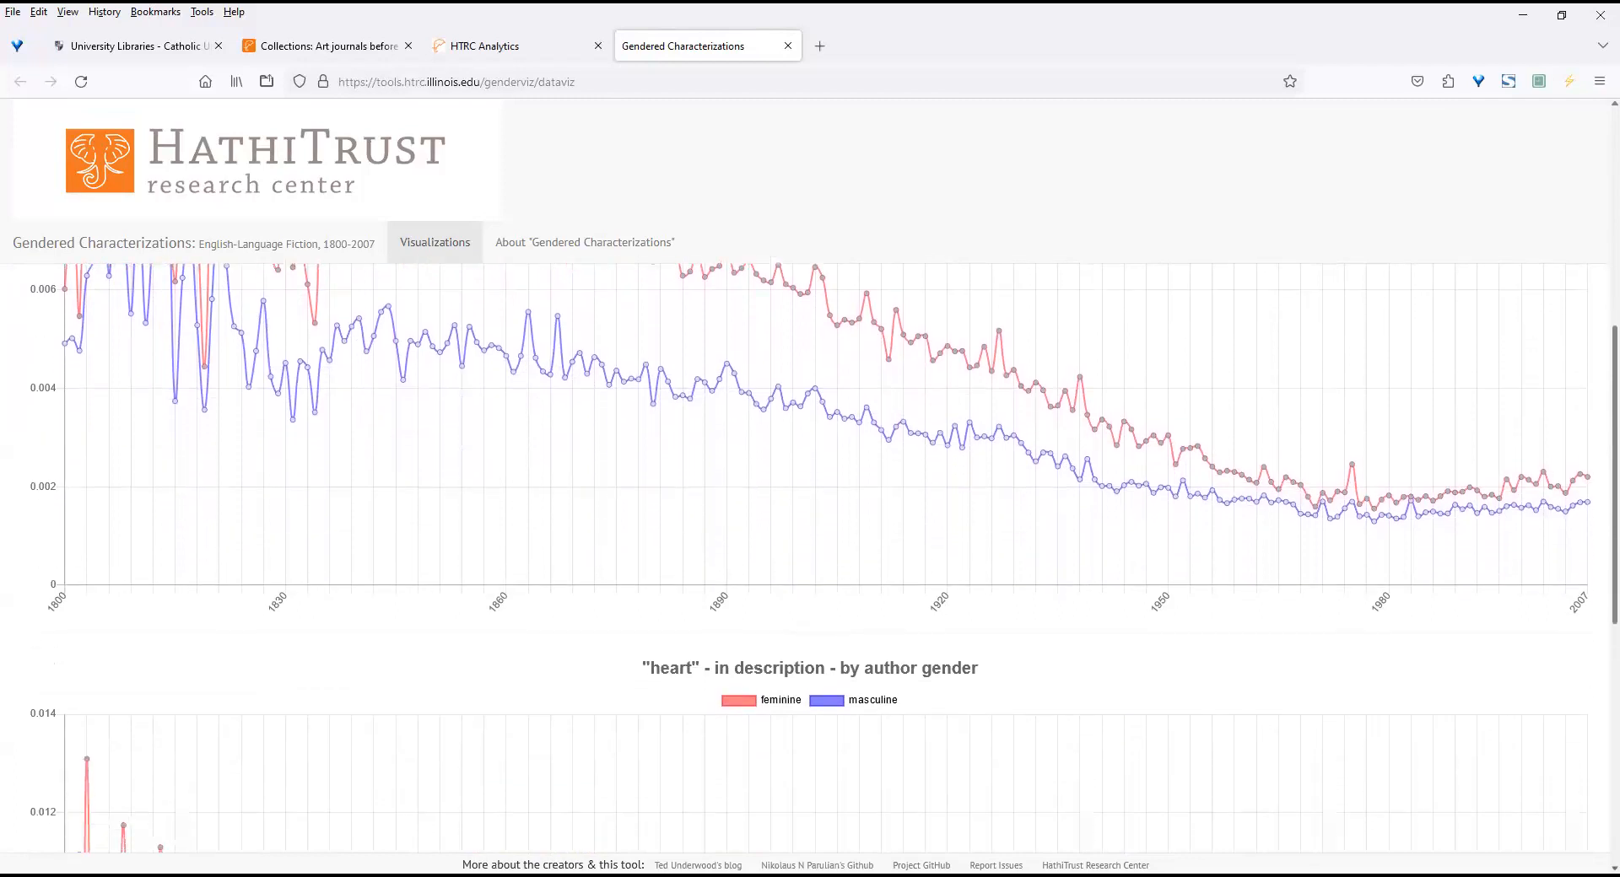
pyautogui.scroll(-1, 1193, 528)
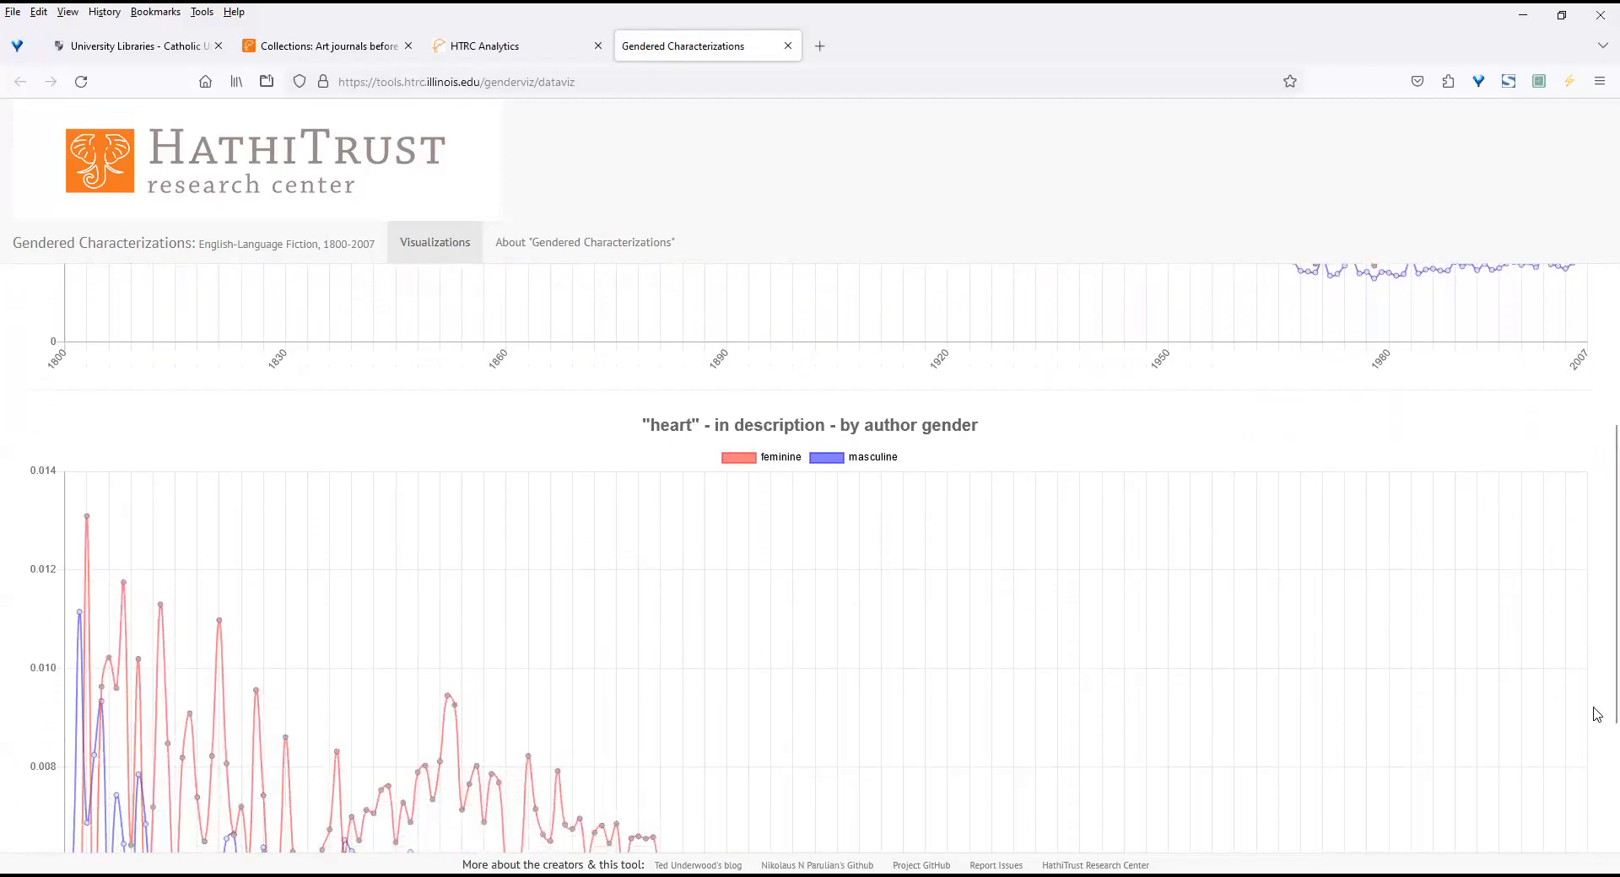
pyautogui.moveTo(1597, 707); pyautogui.dragTo(1597, 512)
pyautogui.scroll(3, 1597, 498)
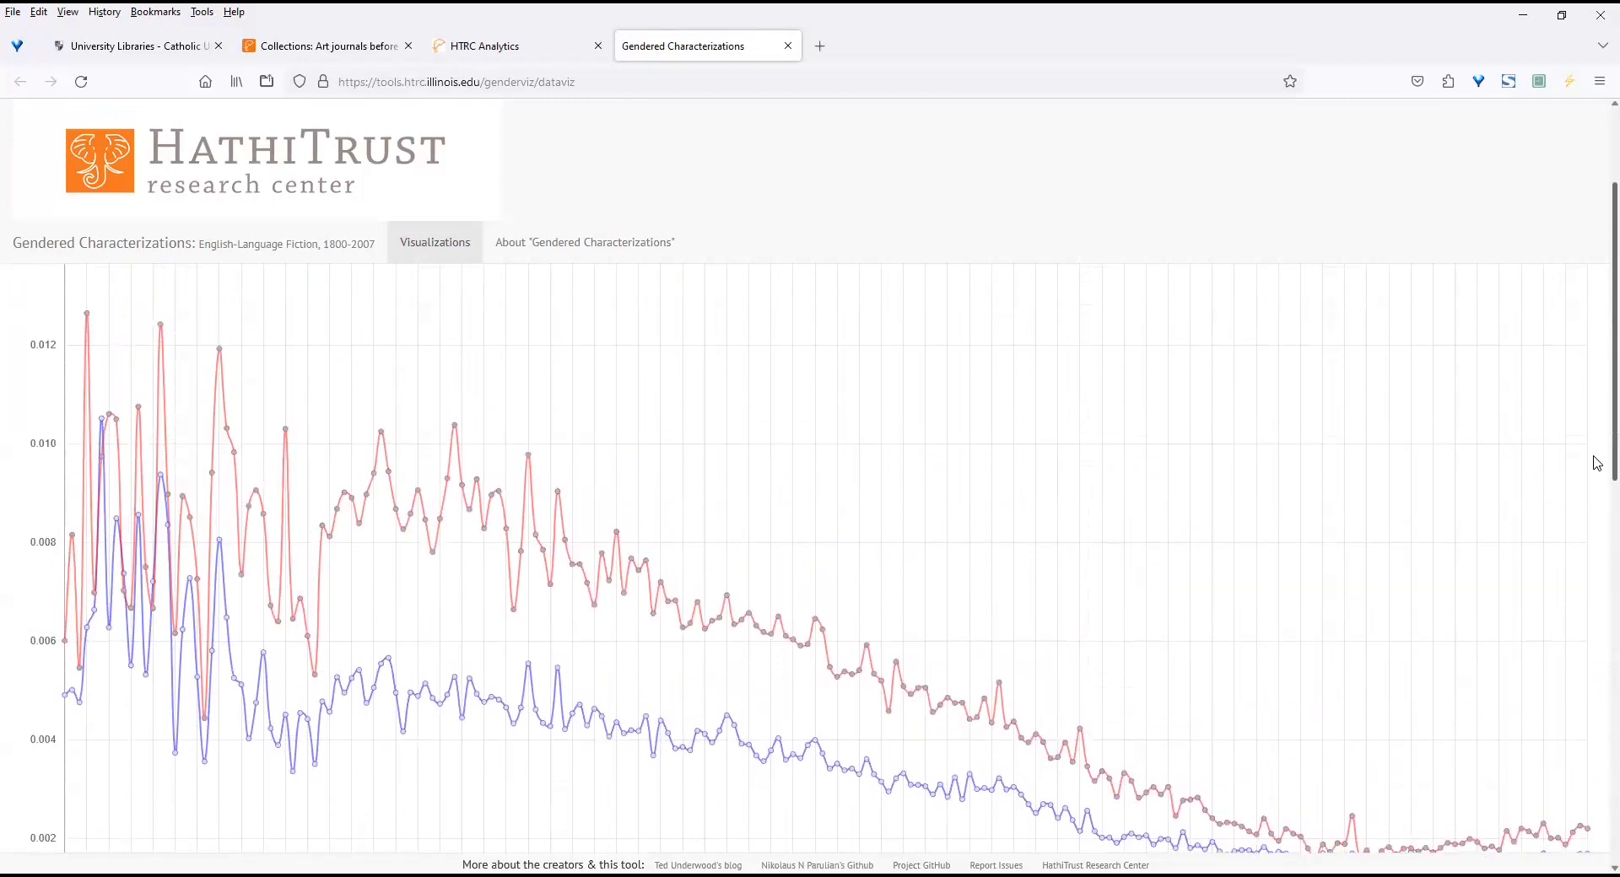
pyautogui.moveTo(1597, 479); pyautogui.dragTo(1595, 393)
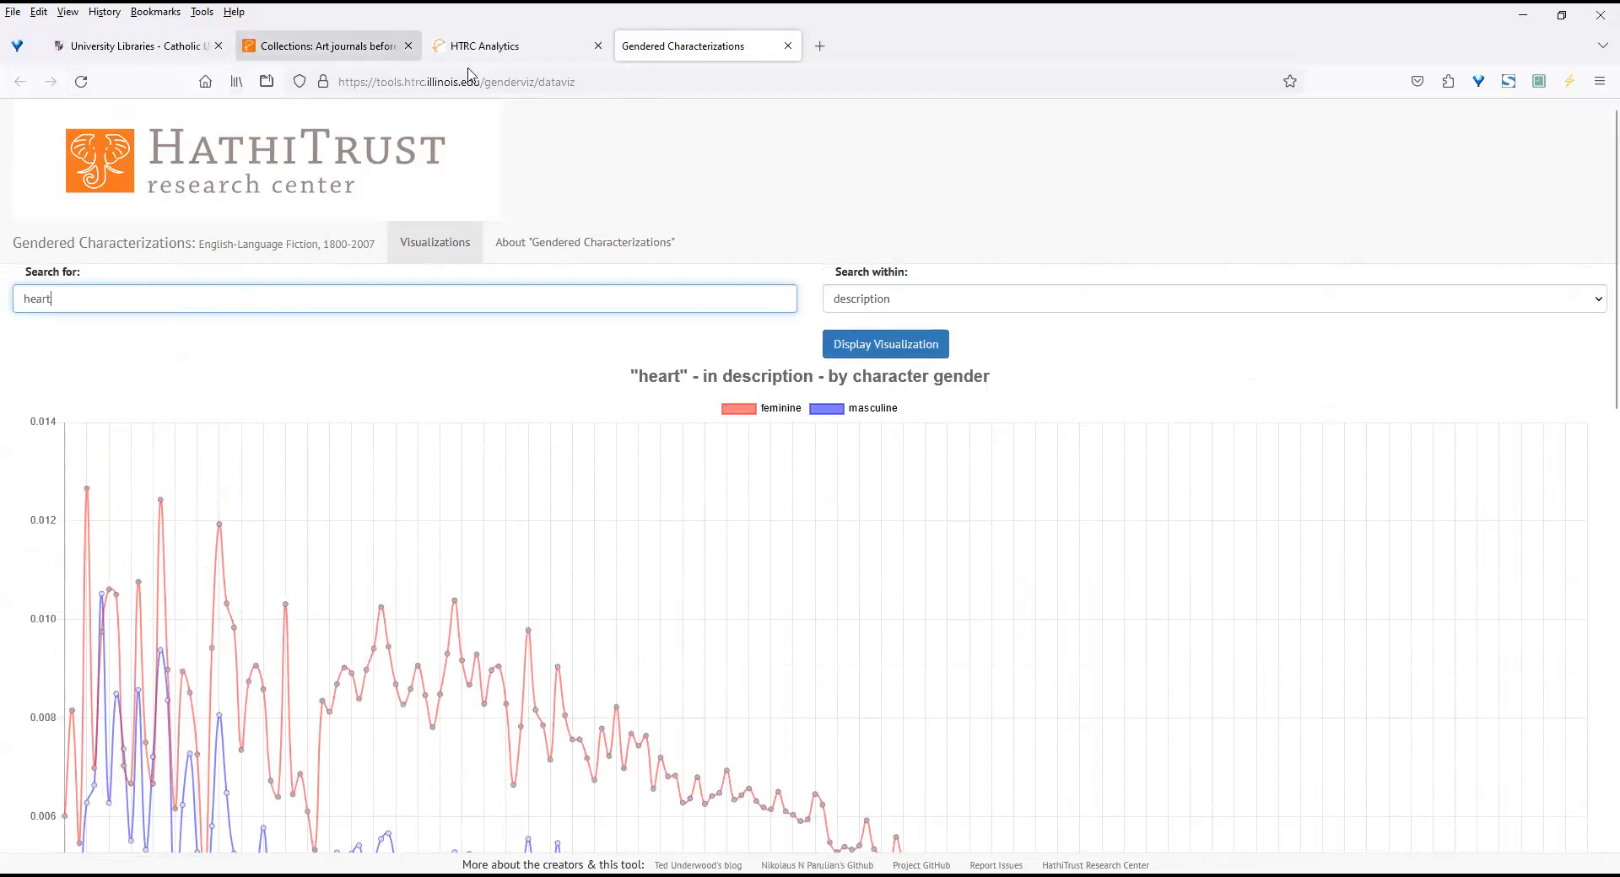
pyautogui.click(788, 45)
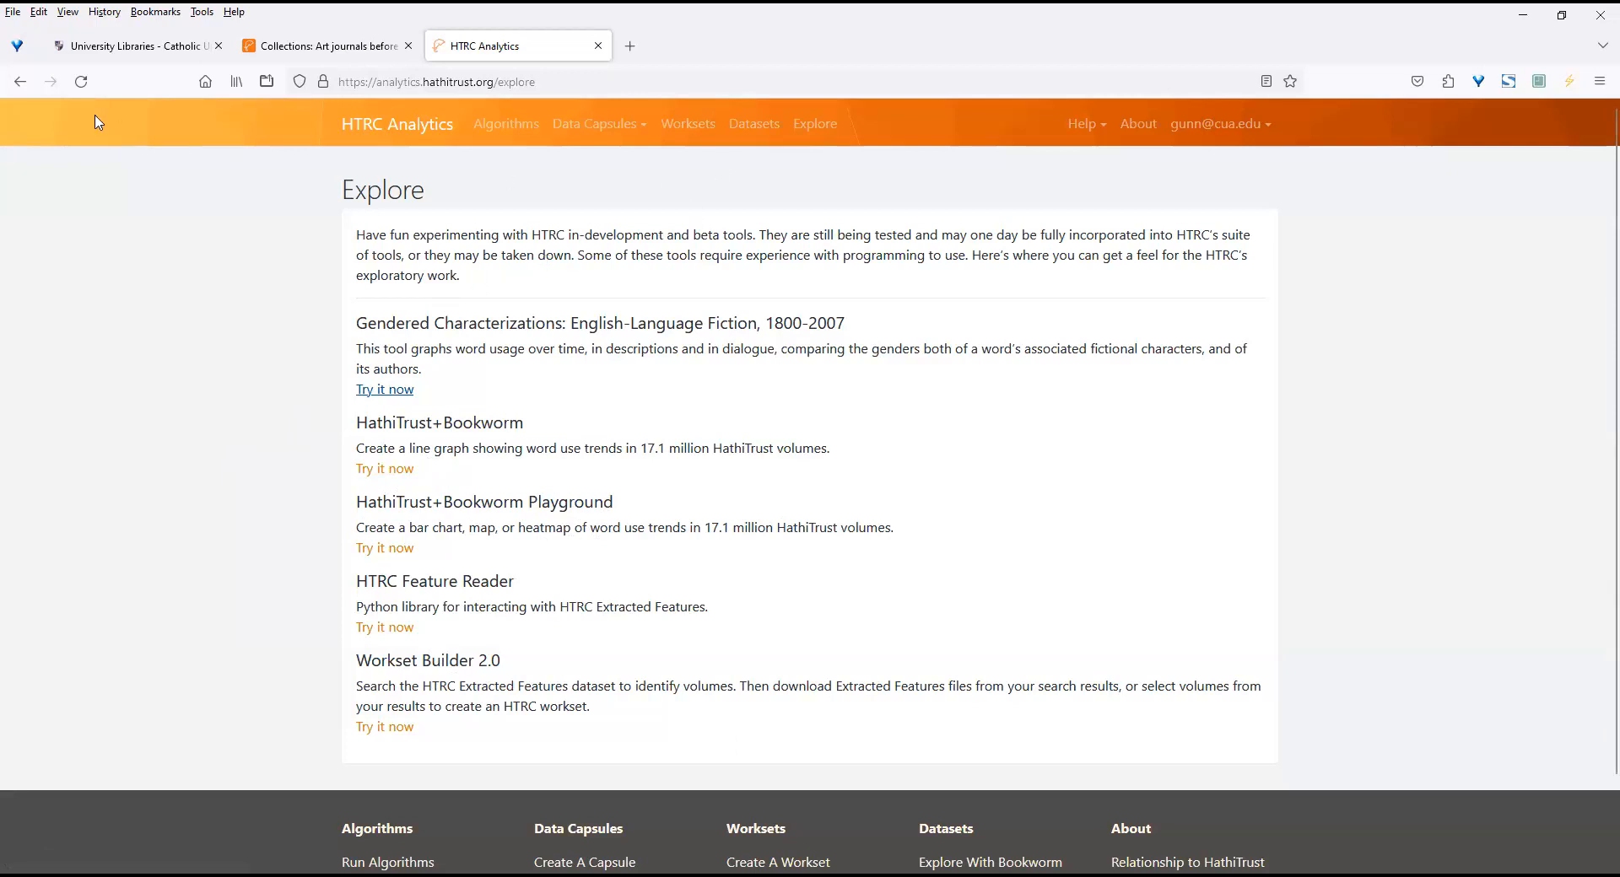
# Review the Data Capsules options and the Datasets page from the HTRC Analytics home page, and return home.
pyautogui.click(18, 82)
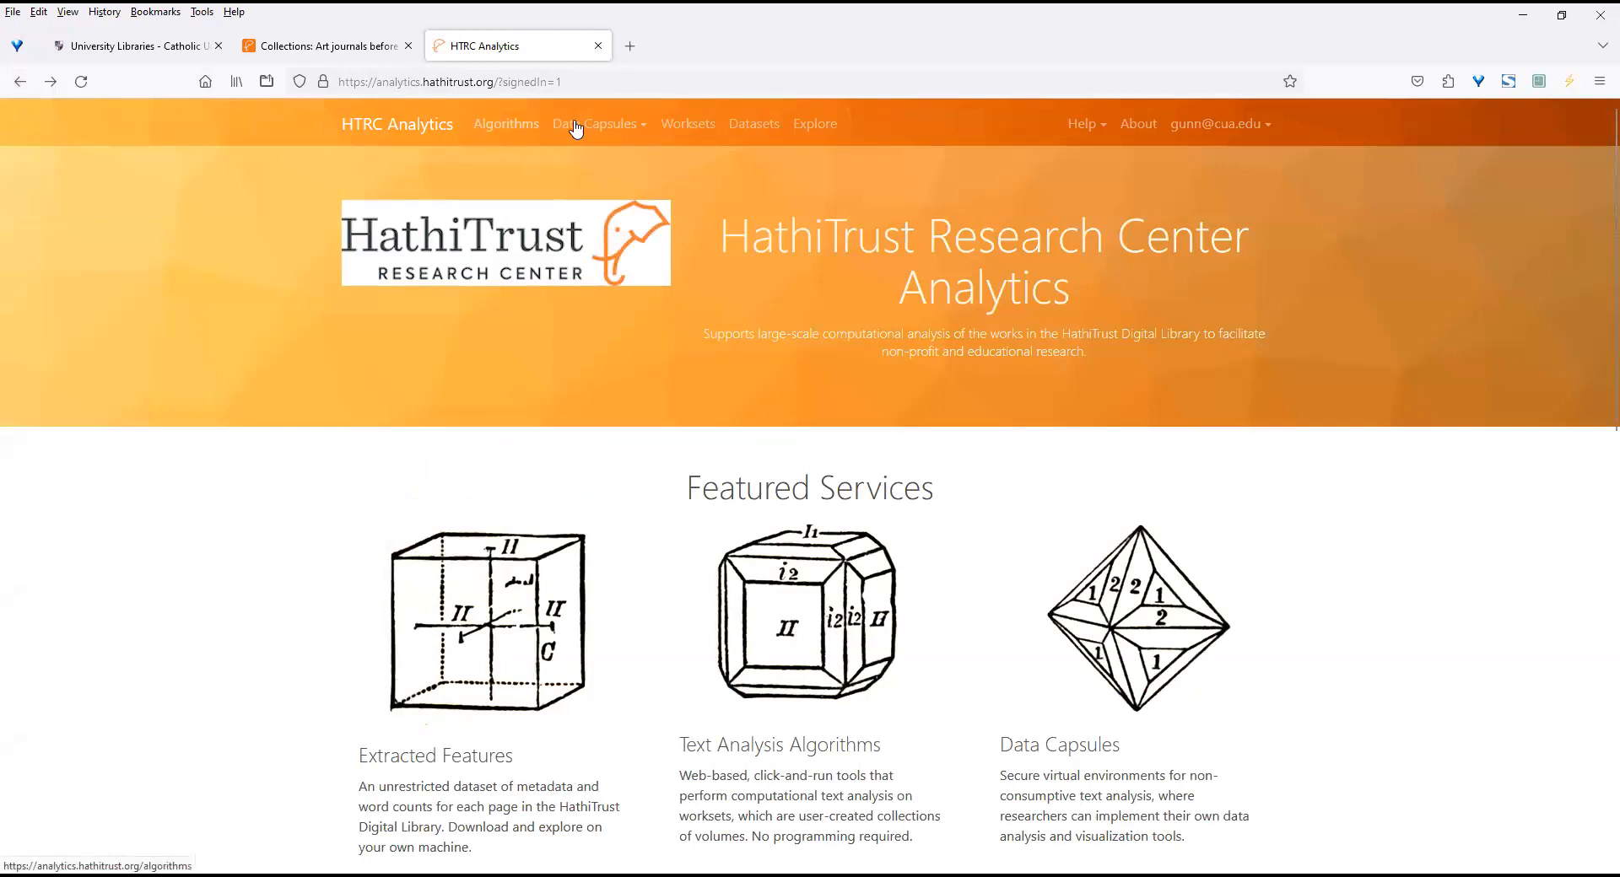
pyautogui.click(641, 131)
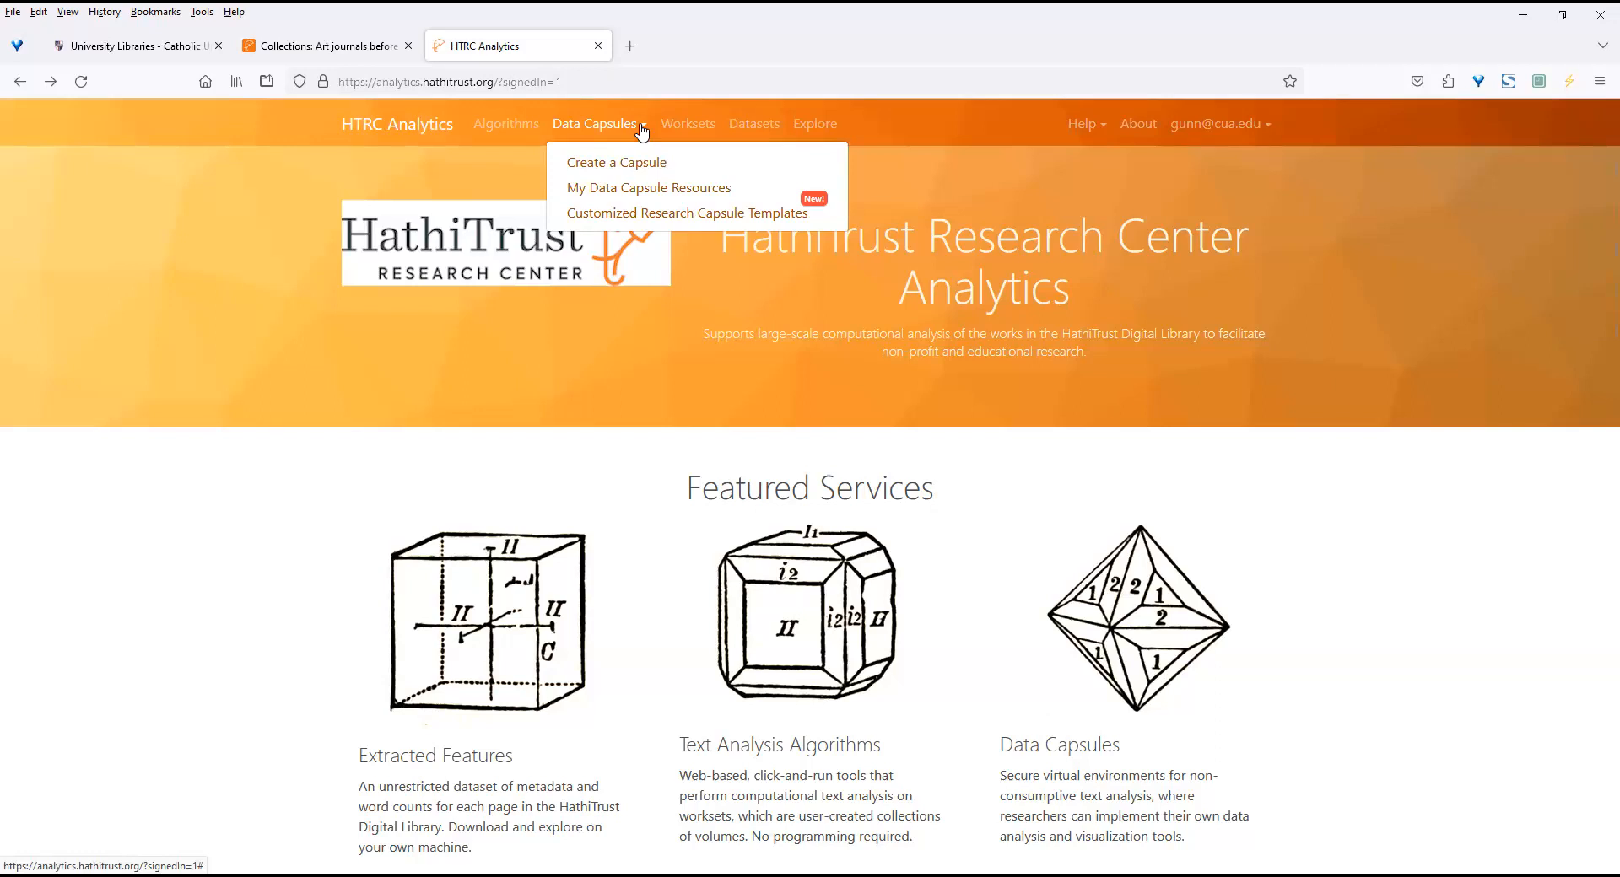
pyautogui.click(762, 128)
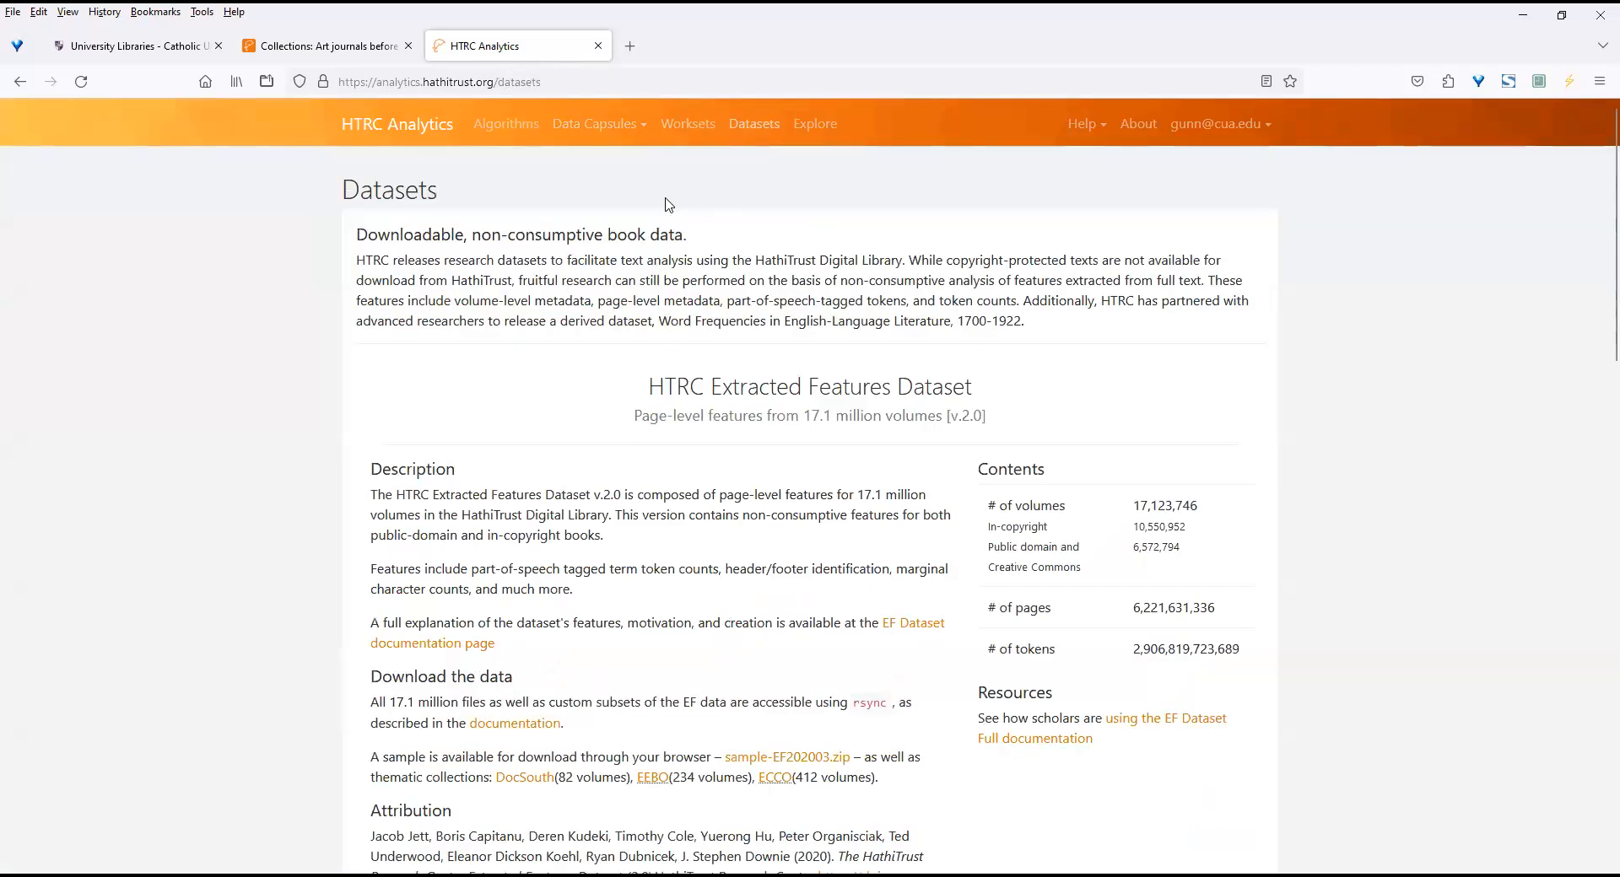
pyautogui.click(29, 87)
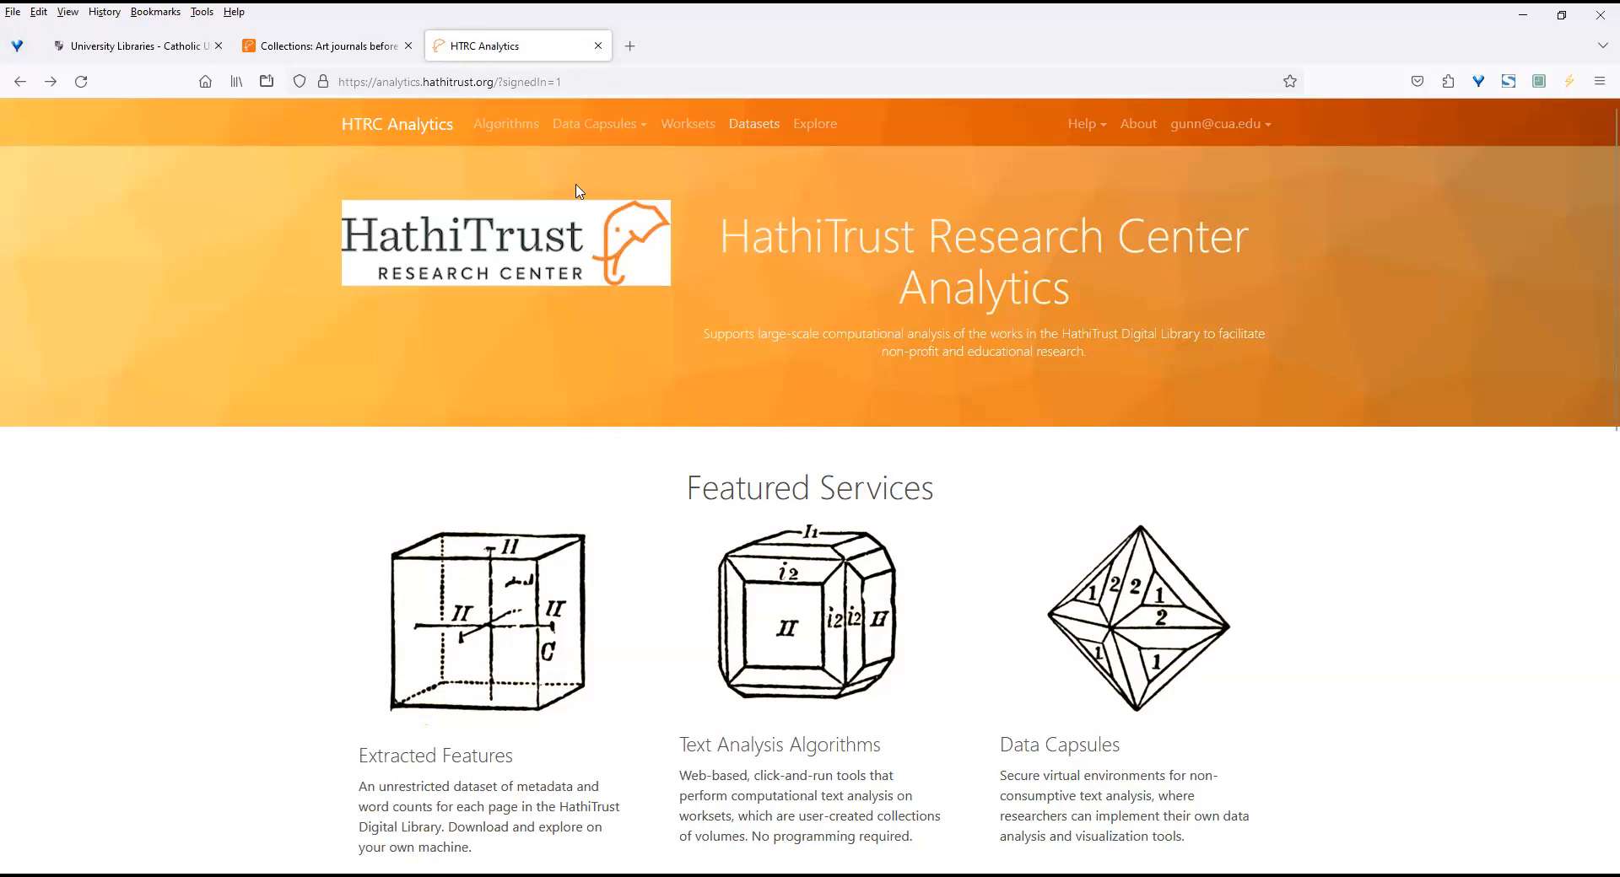
# Open the Worksets page and start creating a workset by importing a collection from HathiTrust.
pyautogui.click(697, 132)
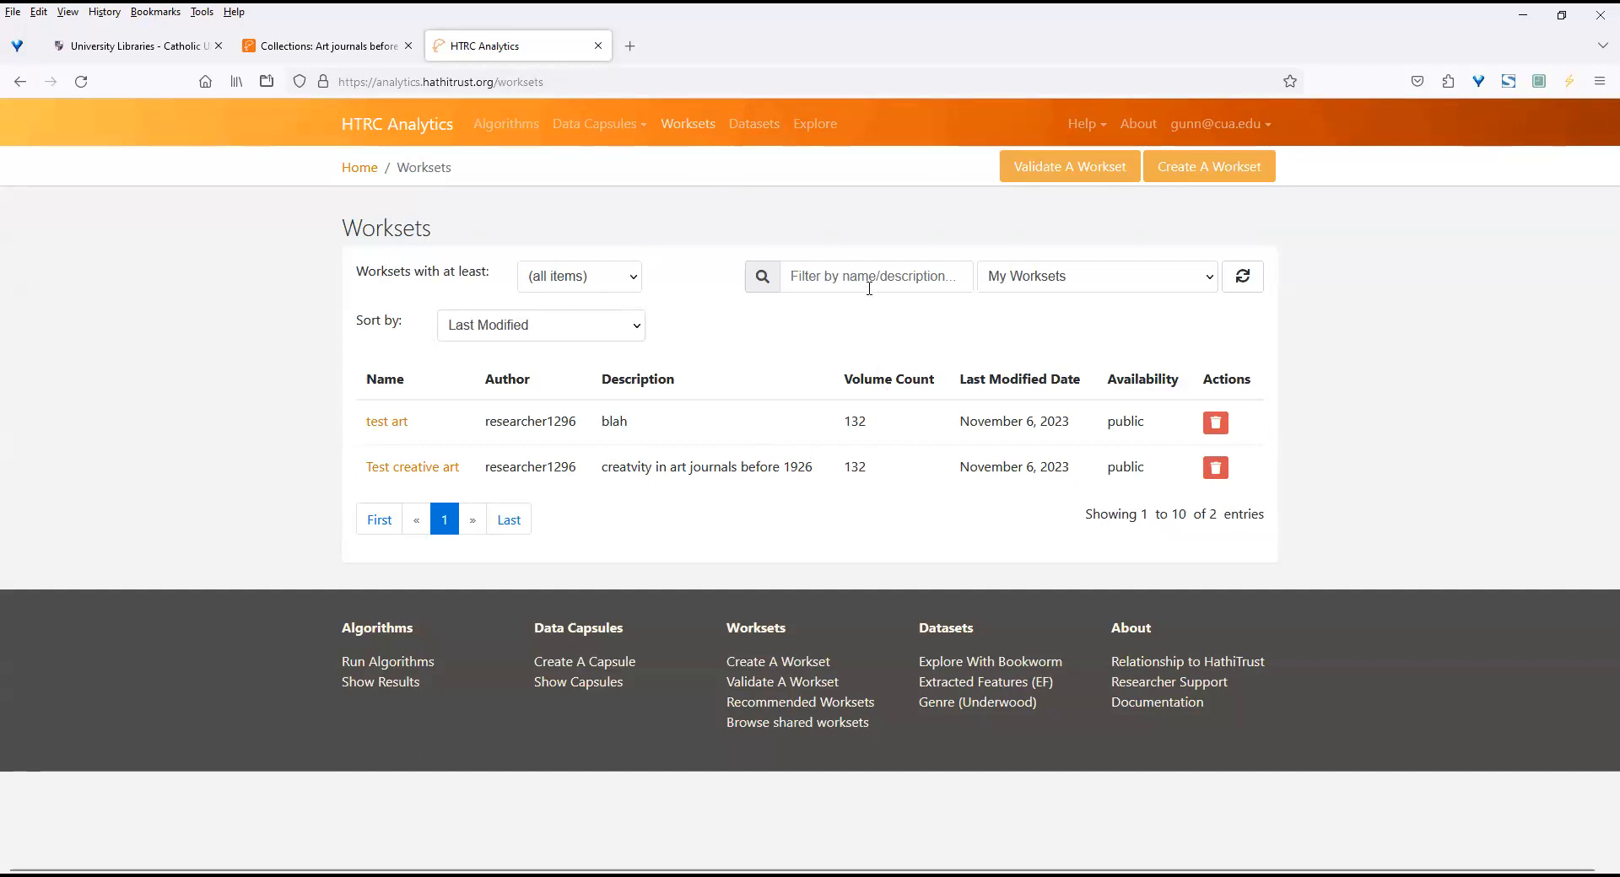
pyautogui.click(1219, 175)
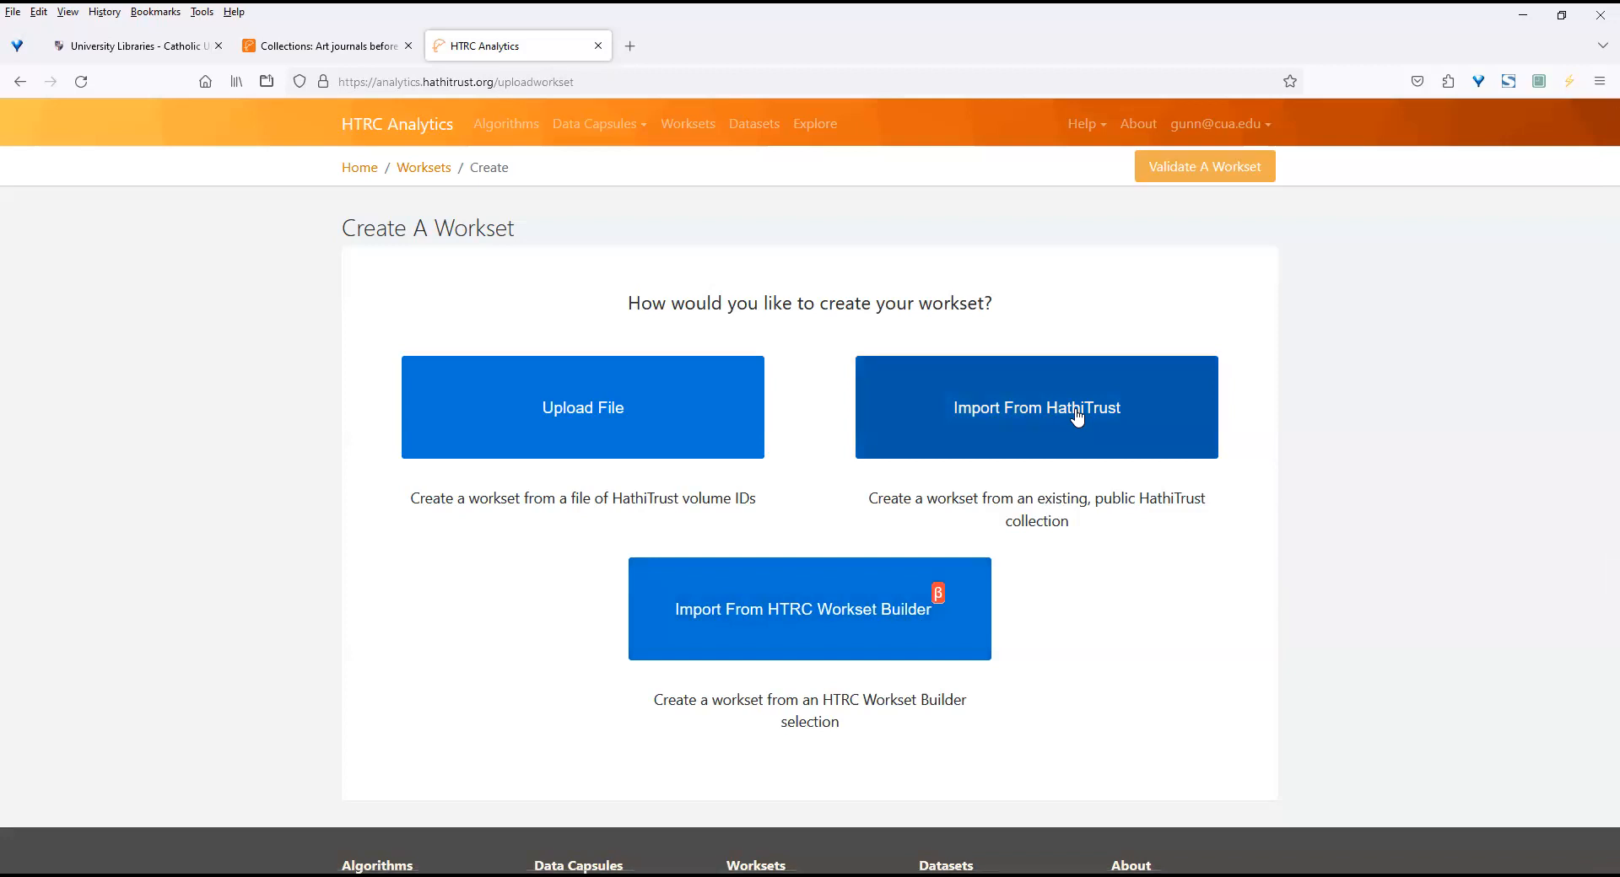
pyautogui.click(1033, 405)
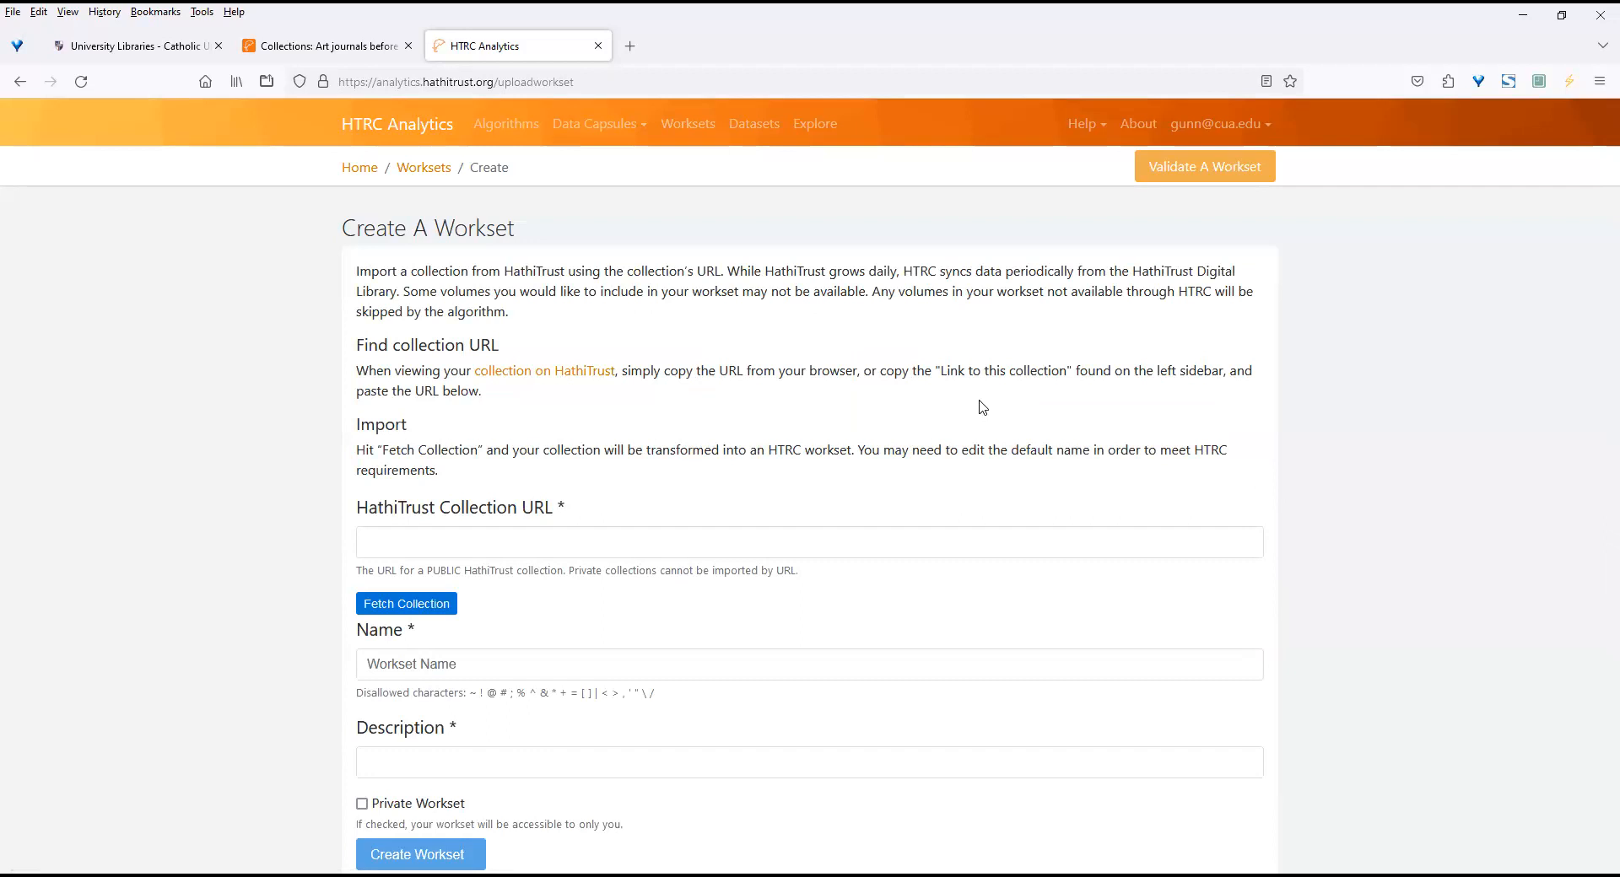
# Copy the share link of the "Art journals before 1926" collection from its HathiTrust page.
pyautogui.click(540, 542)
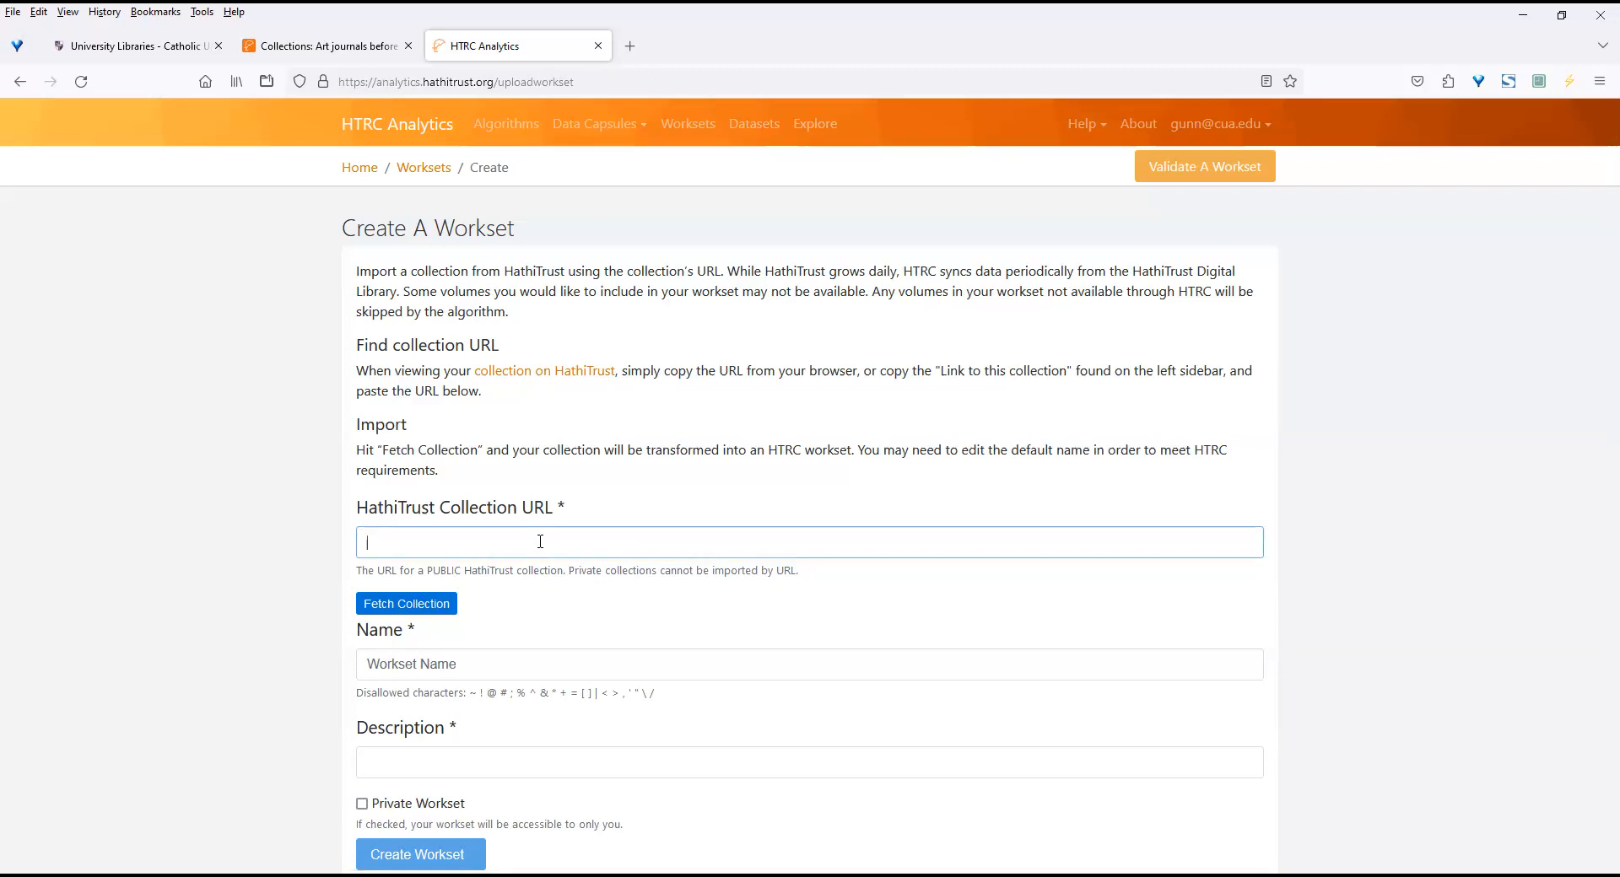
pyautogui.click(336, 56)
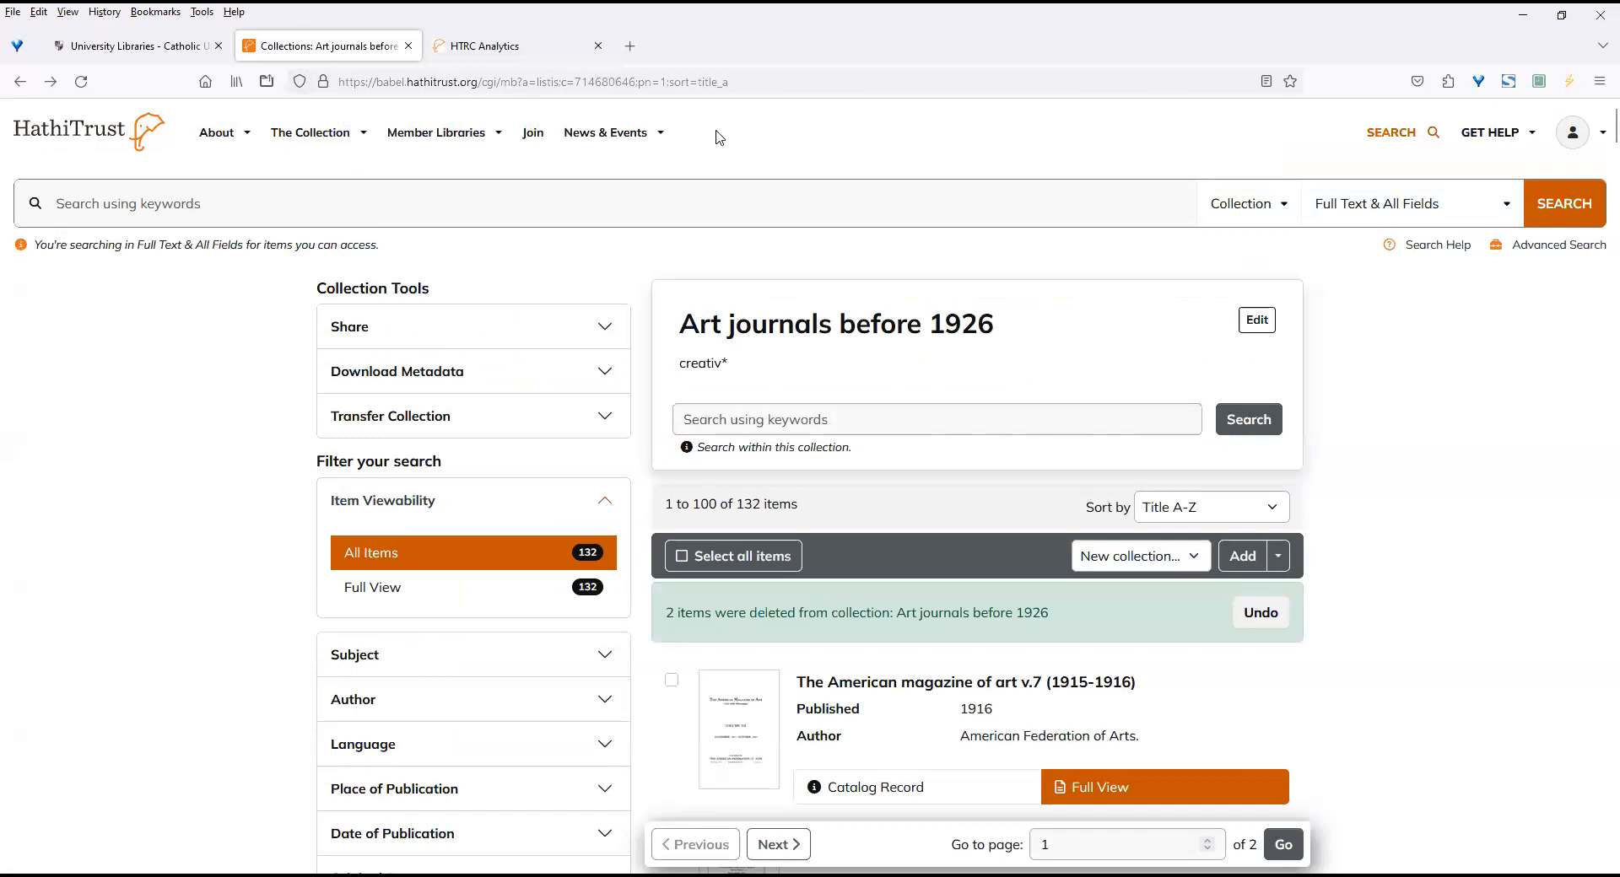
pyautogui.click(535, 48)
pyautogui.click(357, 50)
pyautogui.click(603, 335)
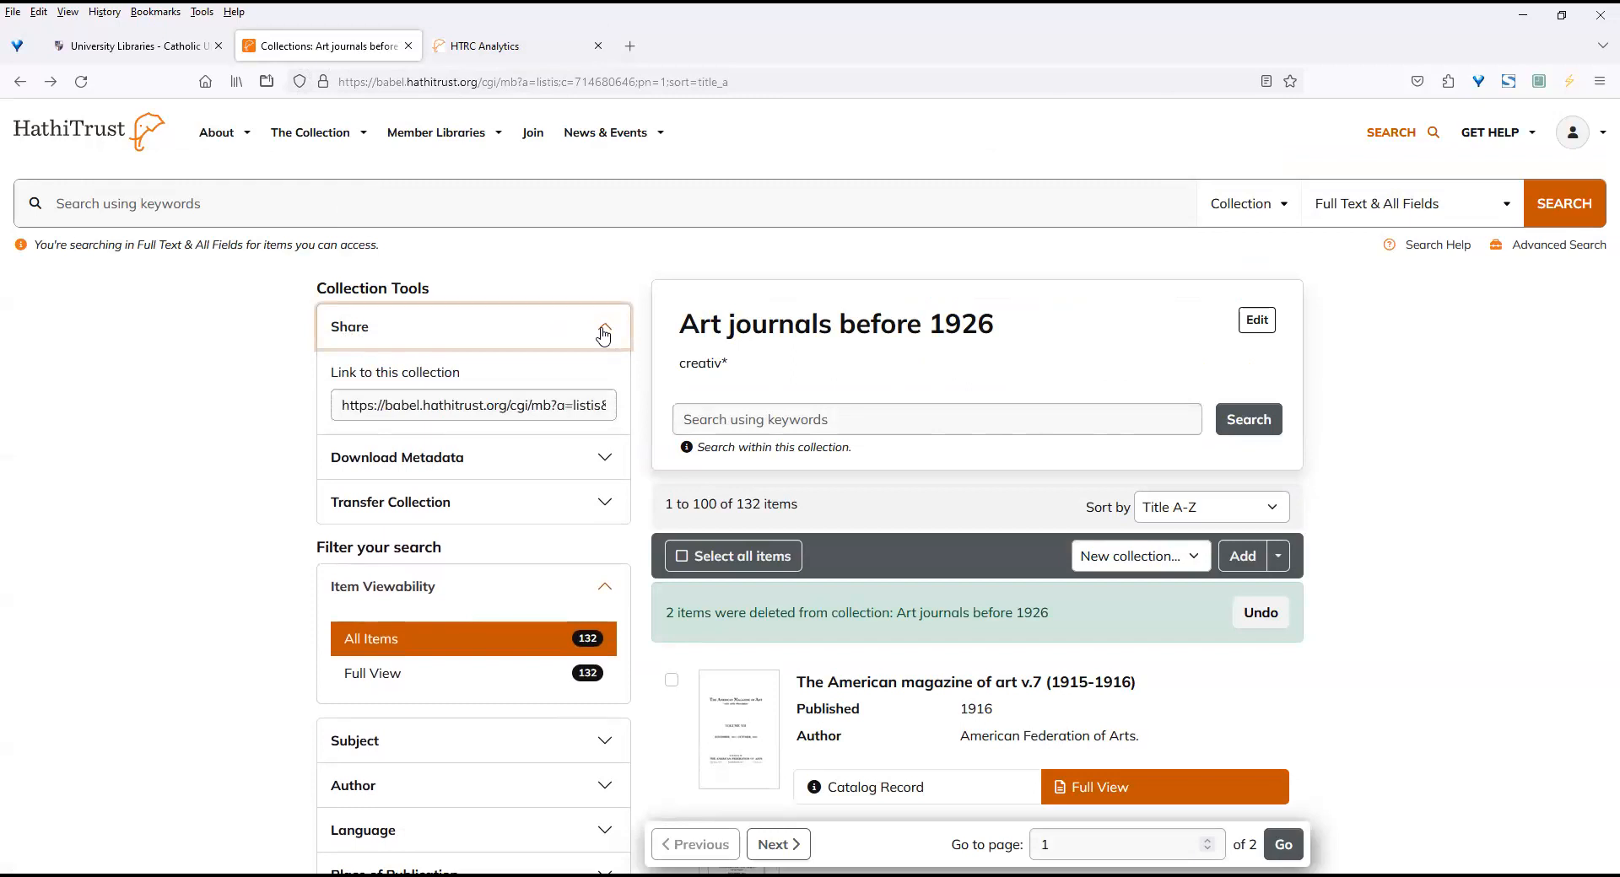
pyautogui.click(553, 407)
pyautogui.hotkey('ctrl', 'c')
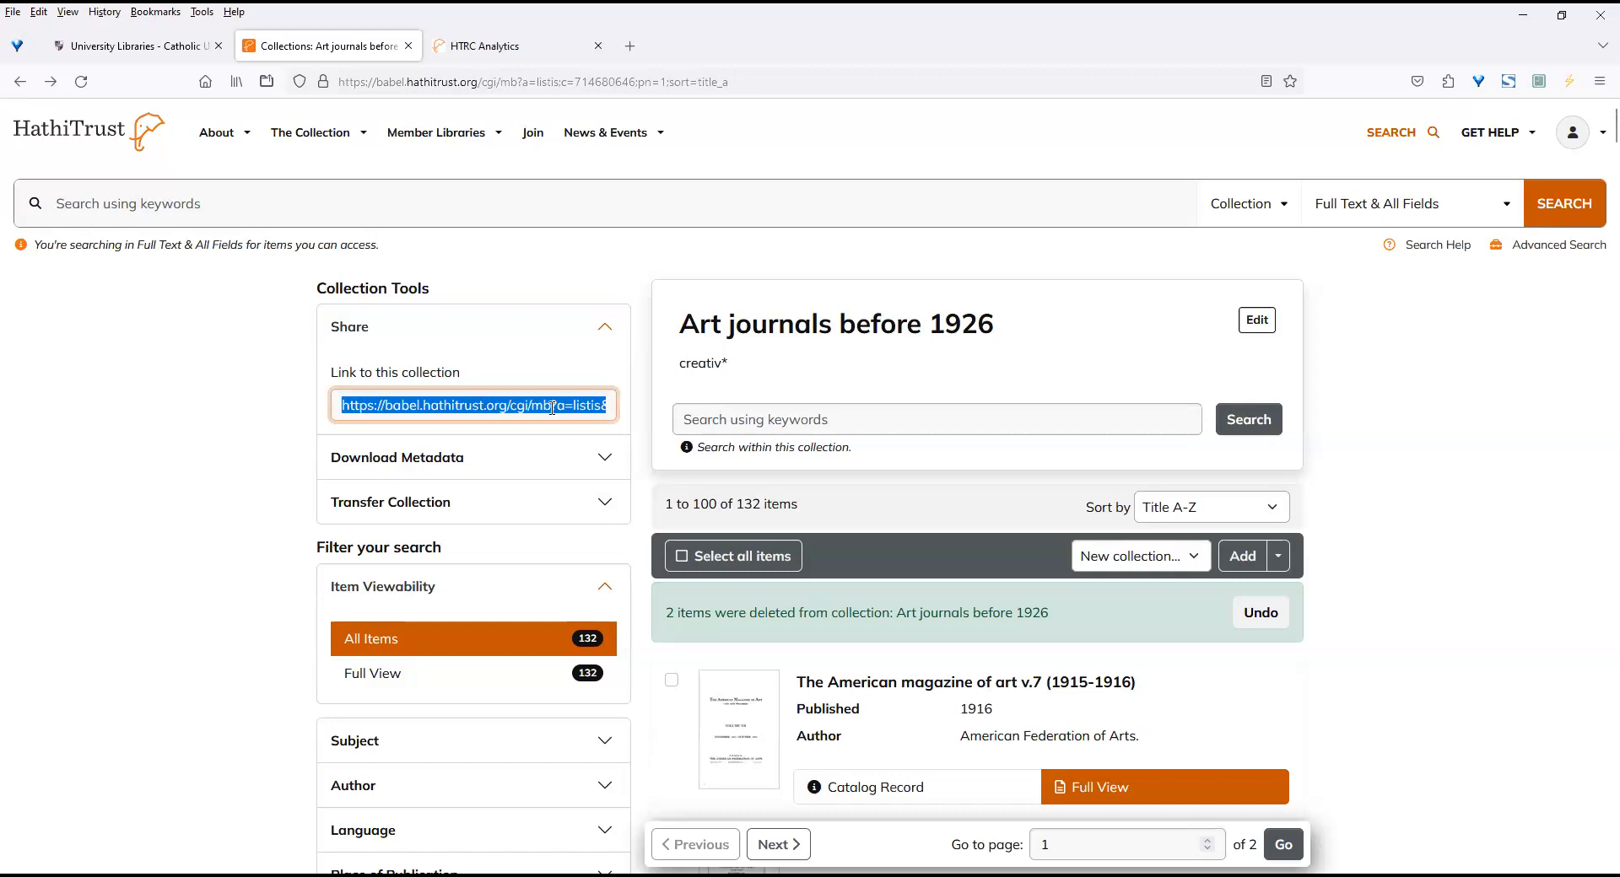
# Fetch the collection with its copied URL and create the public workset "Art journals before 1926" with the description "creativ*".
pyautogui.click(471, 52)
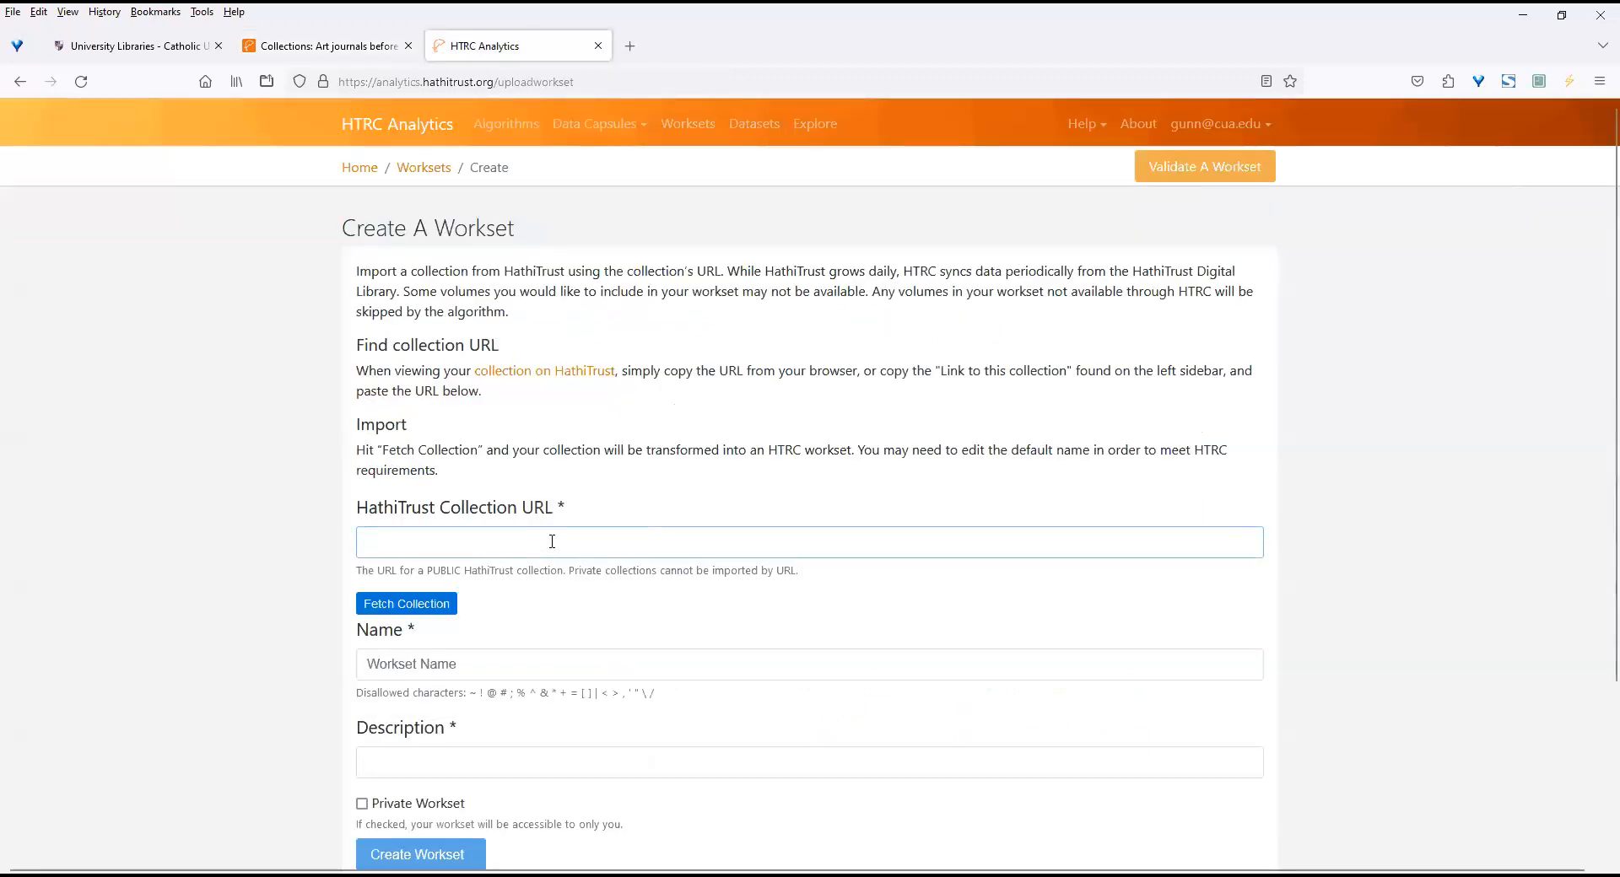
pyautogui.hotkey('ctrl', 'v')
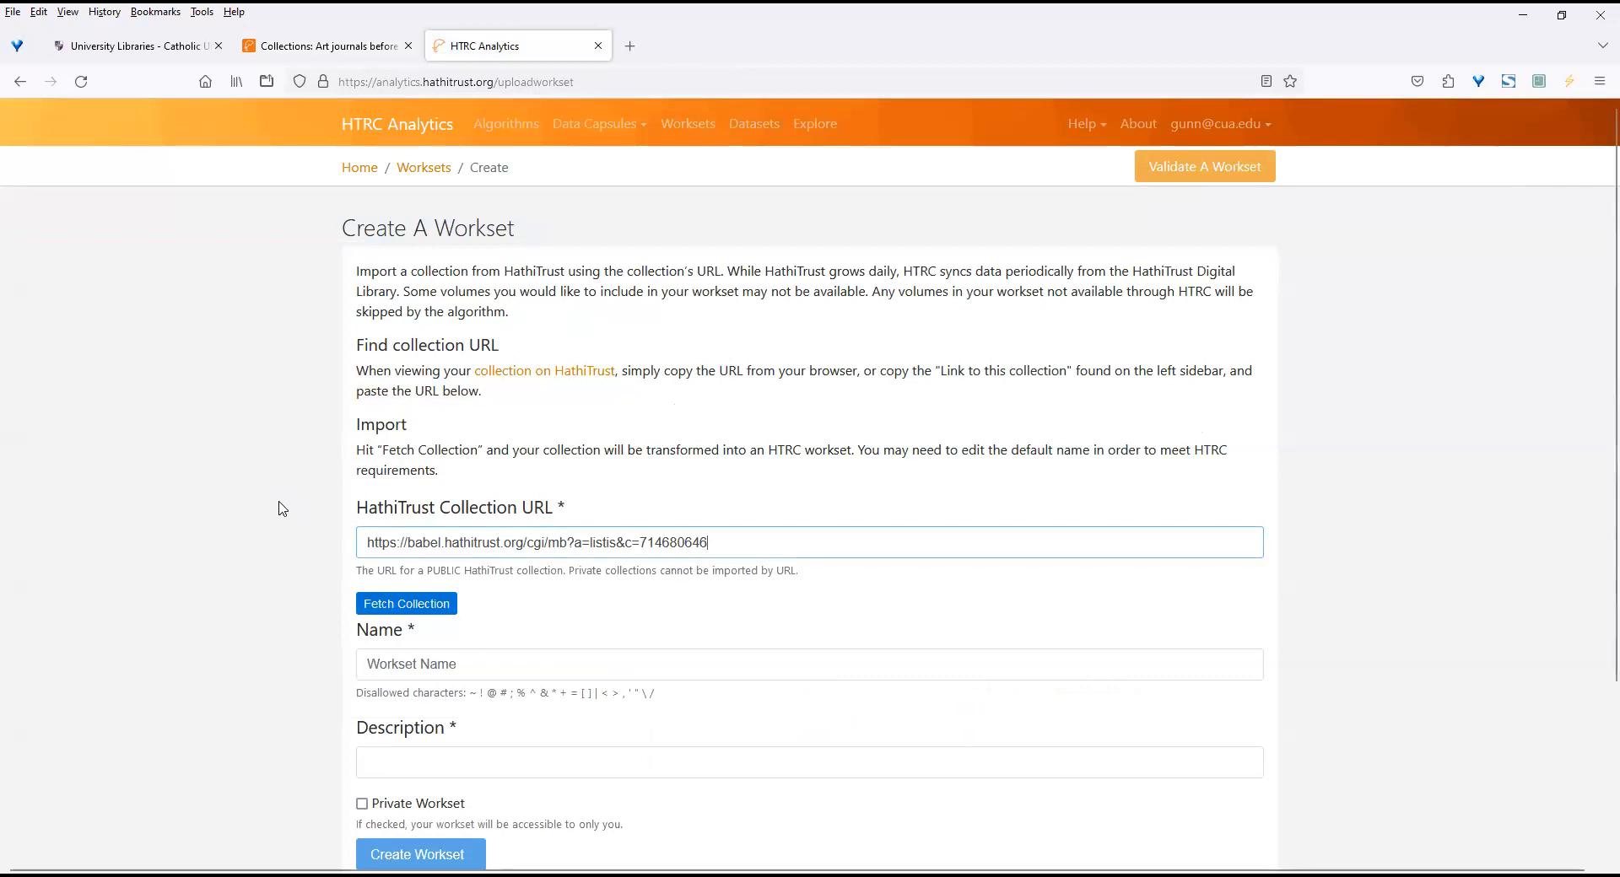
pyautogui.click(429, 610)
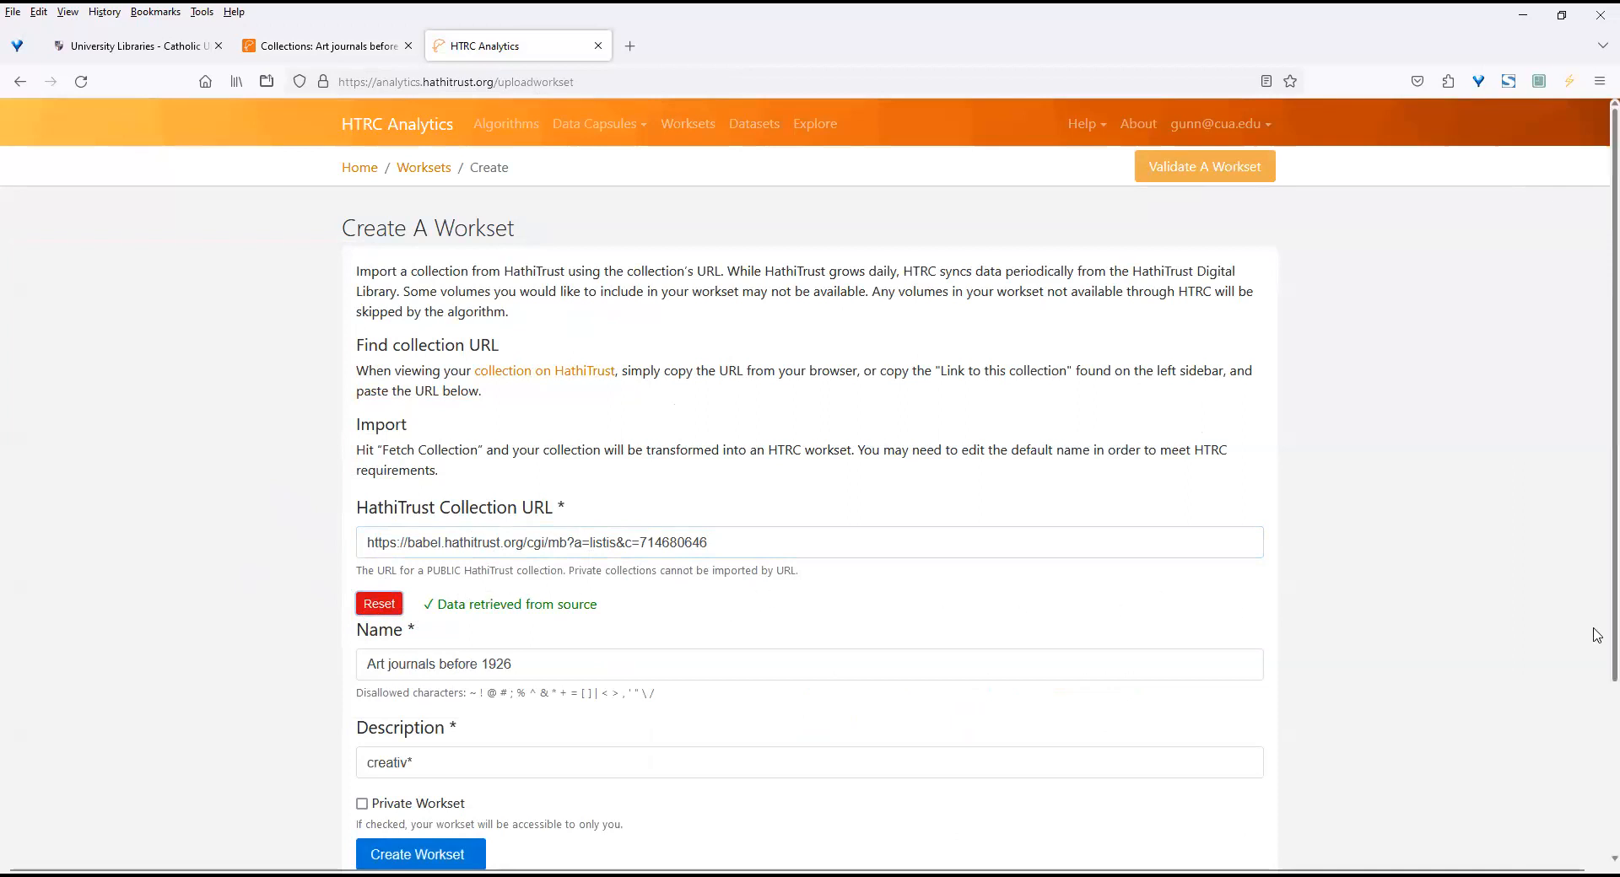
pyautogui.scroll(-3, 1597, 646)
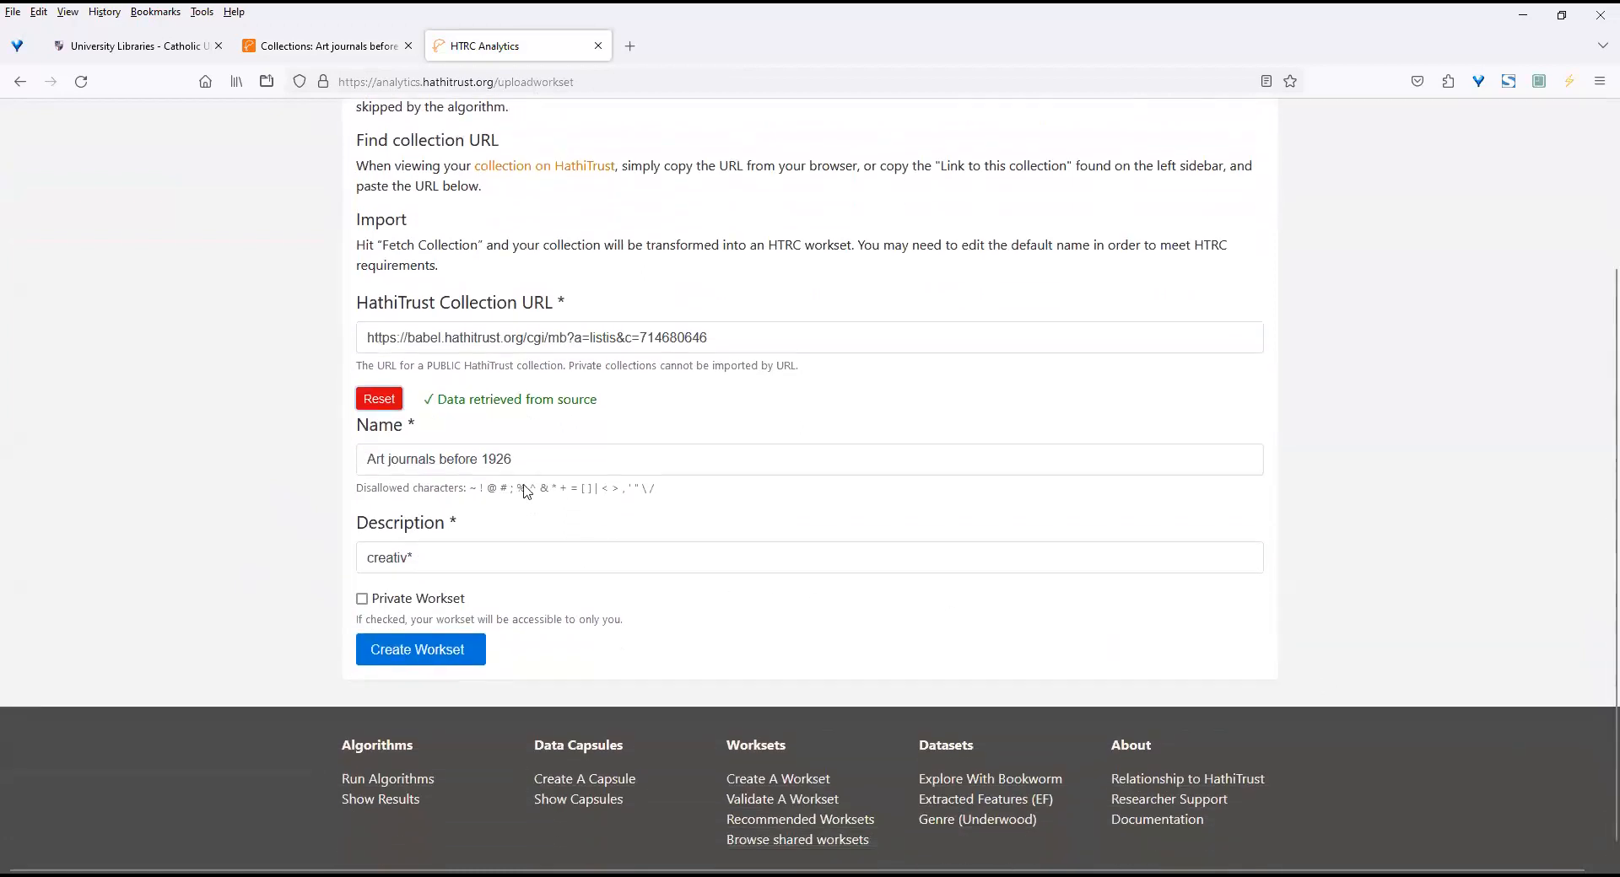
pyautogui.click(436, 559)
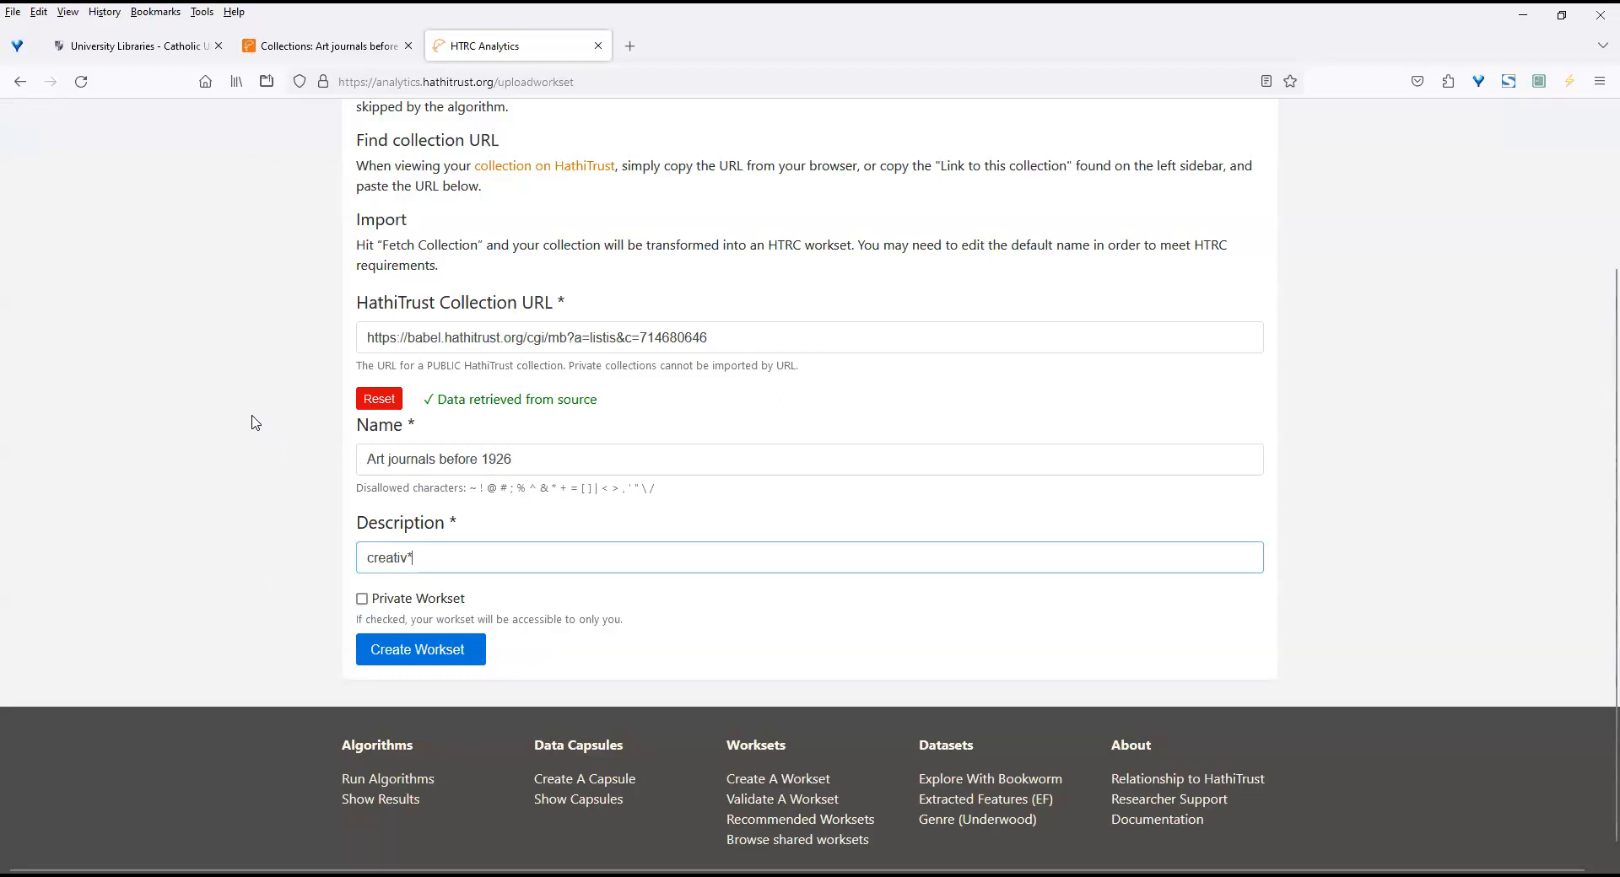
pyautogui.click(451, 657)
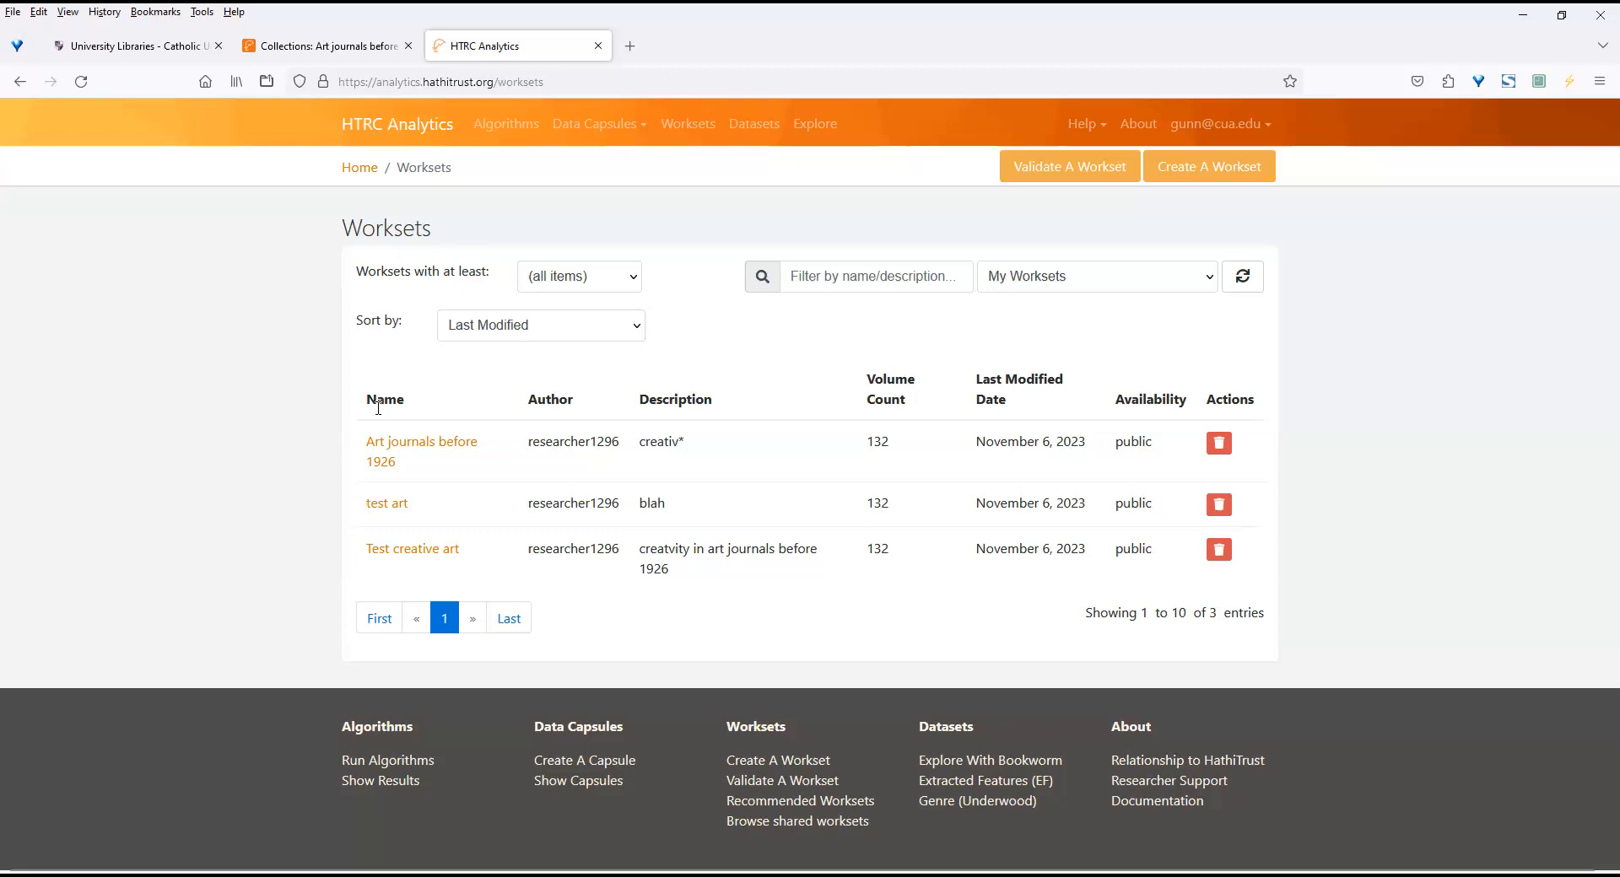
# Open the "Art journals before 1926" workset, and run Workset Validation on it, choosing it from My Worksets.
pyautogui.click(385, 443)
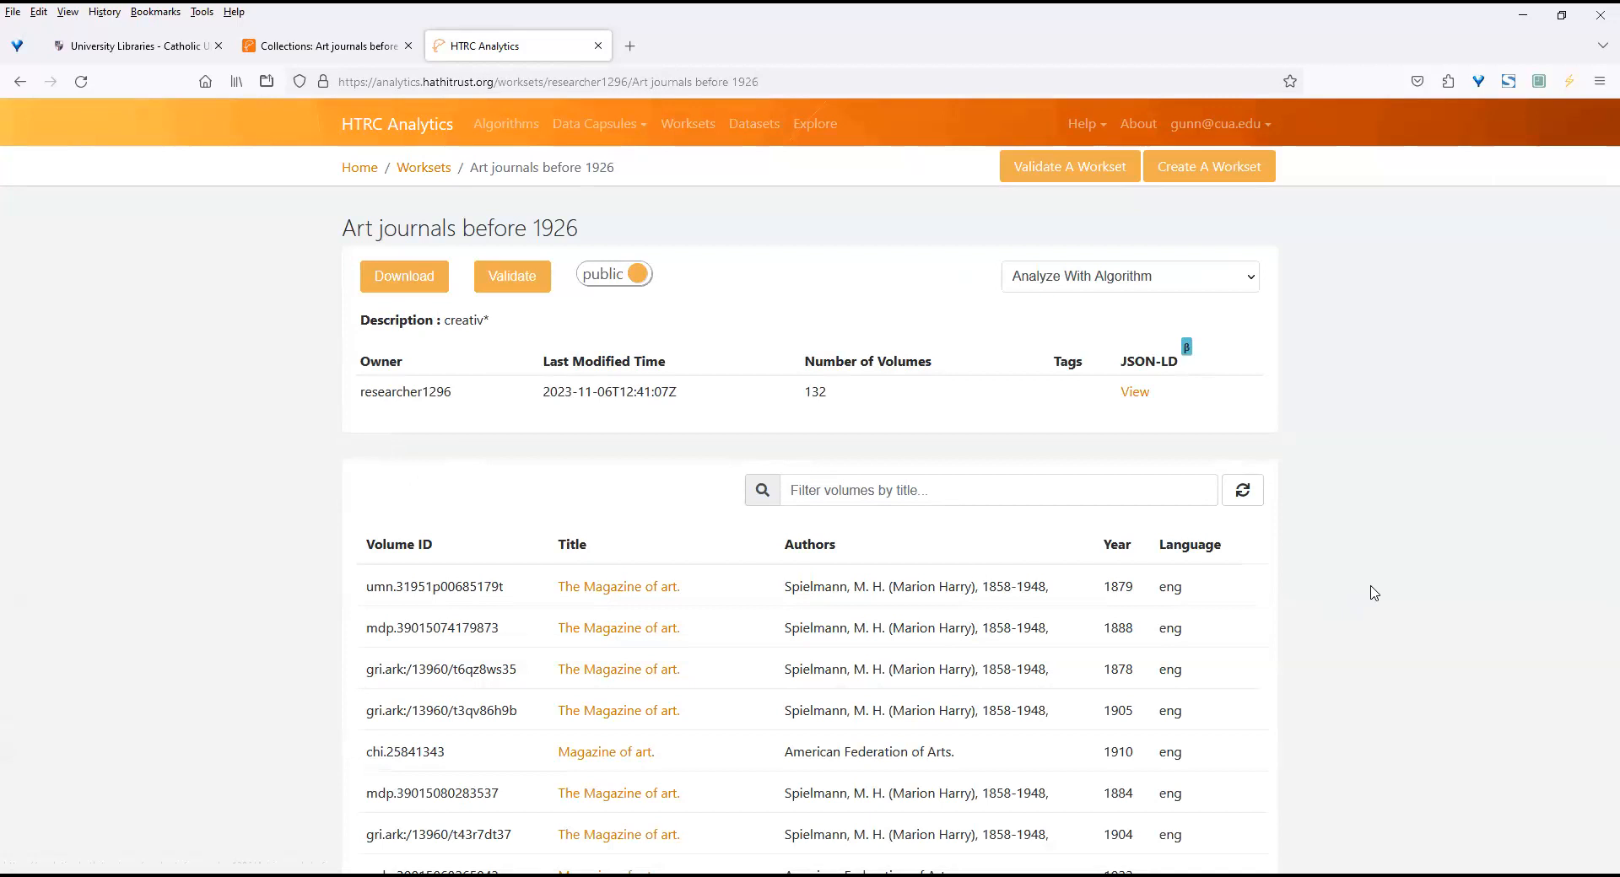
pyautogui.click(1070, 174)
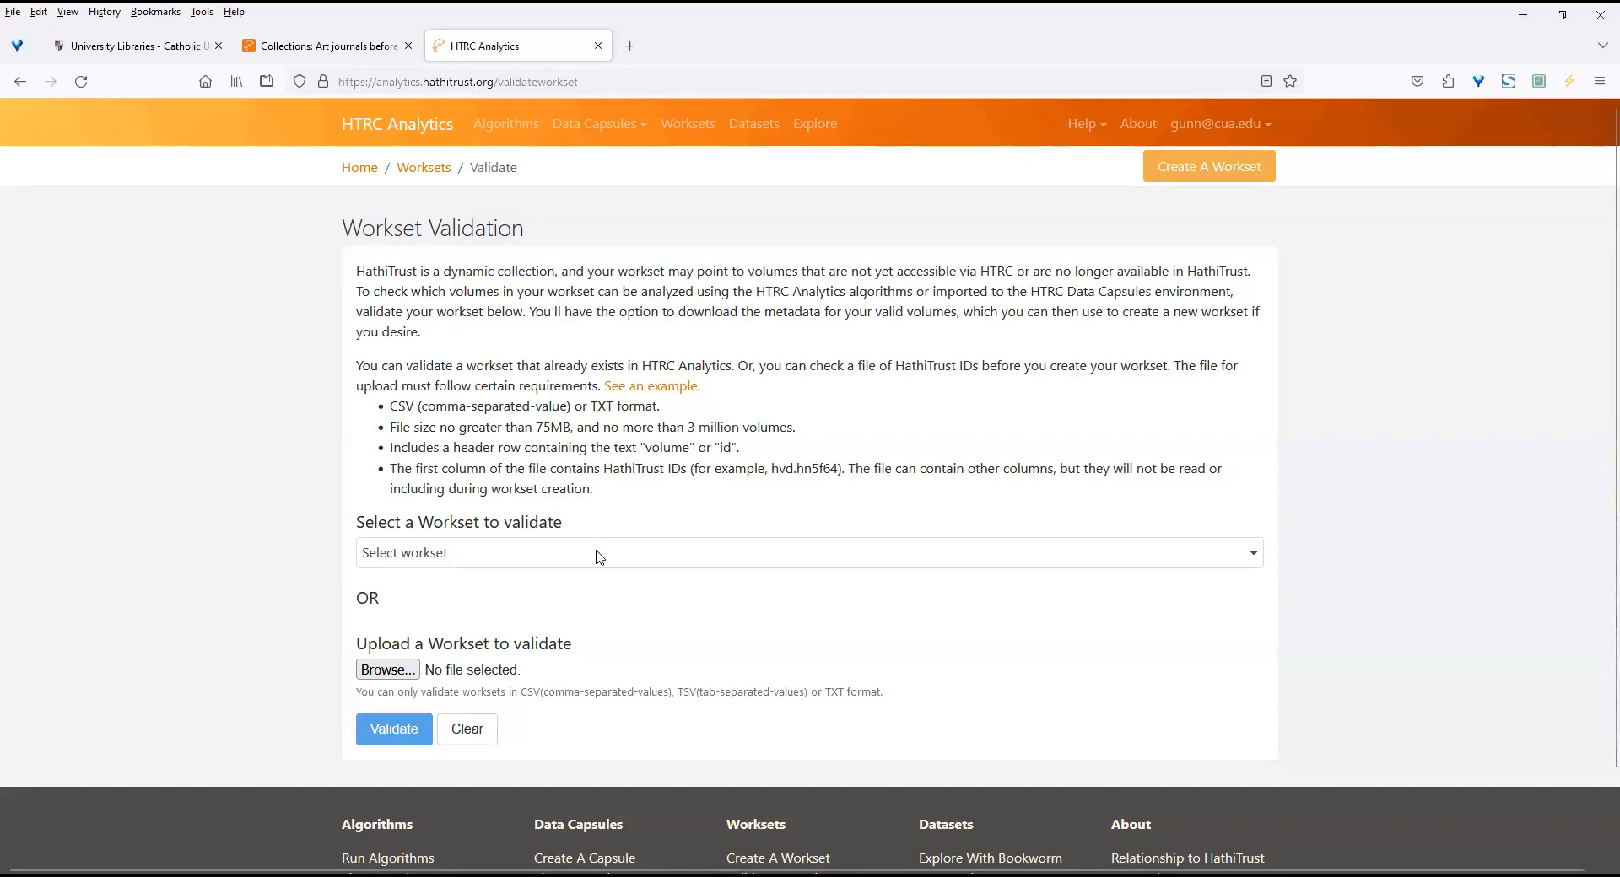
pyautogui.click(470, 565)
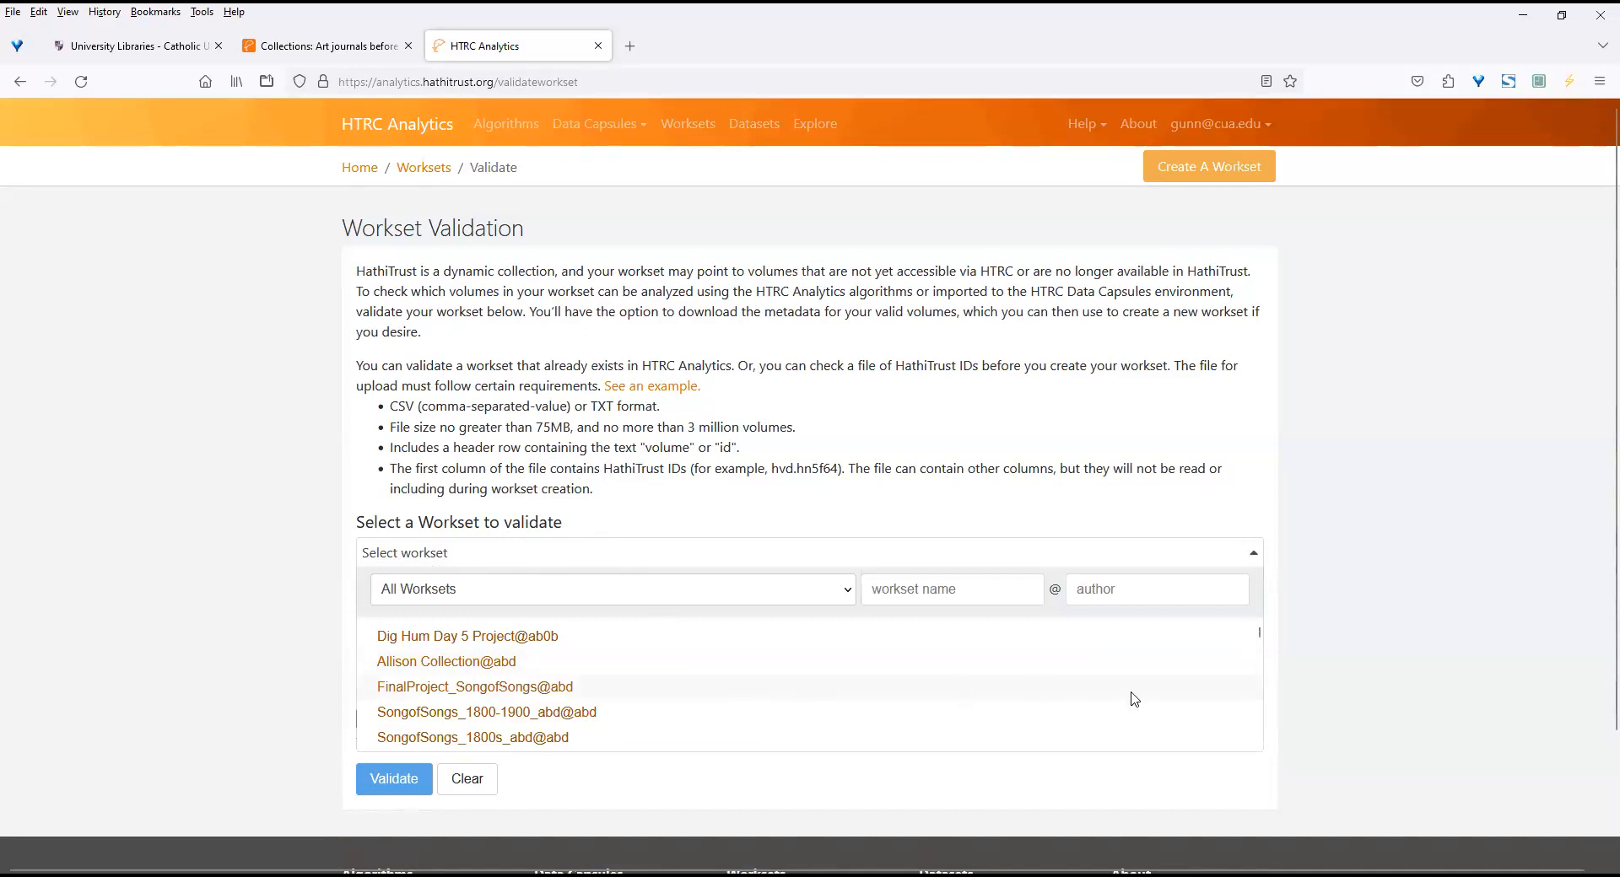
pyautogui.scroll(-5, 1265, 691)
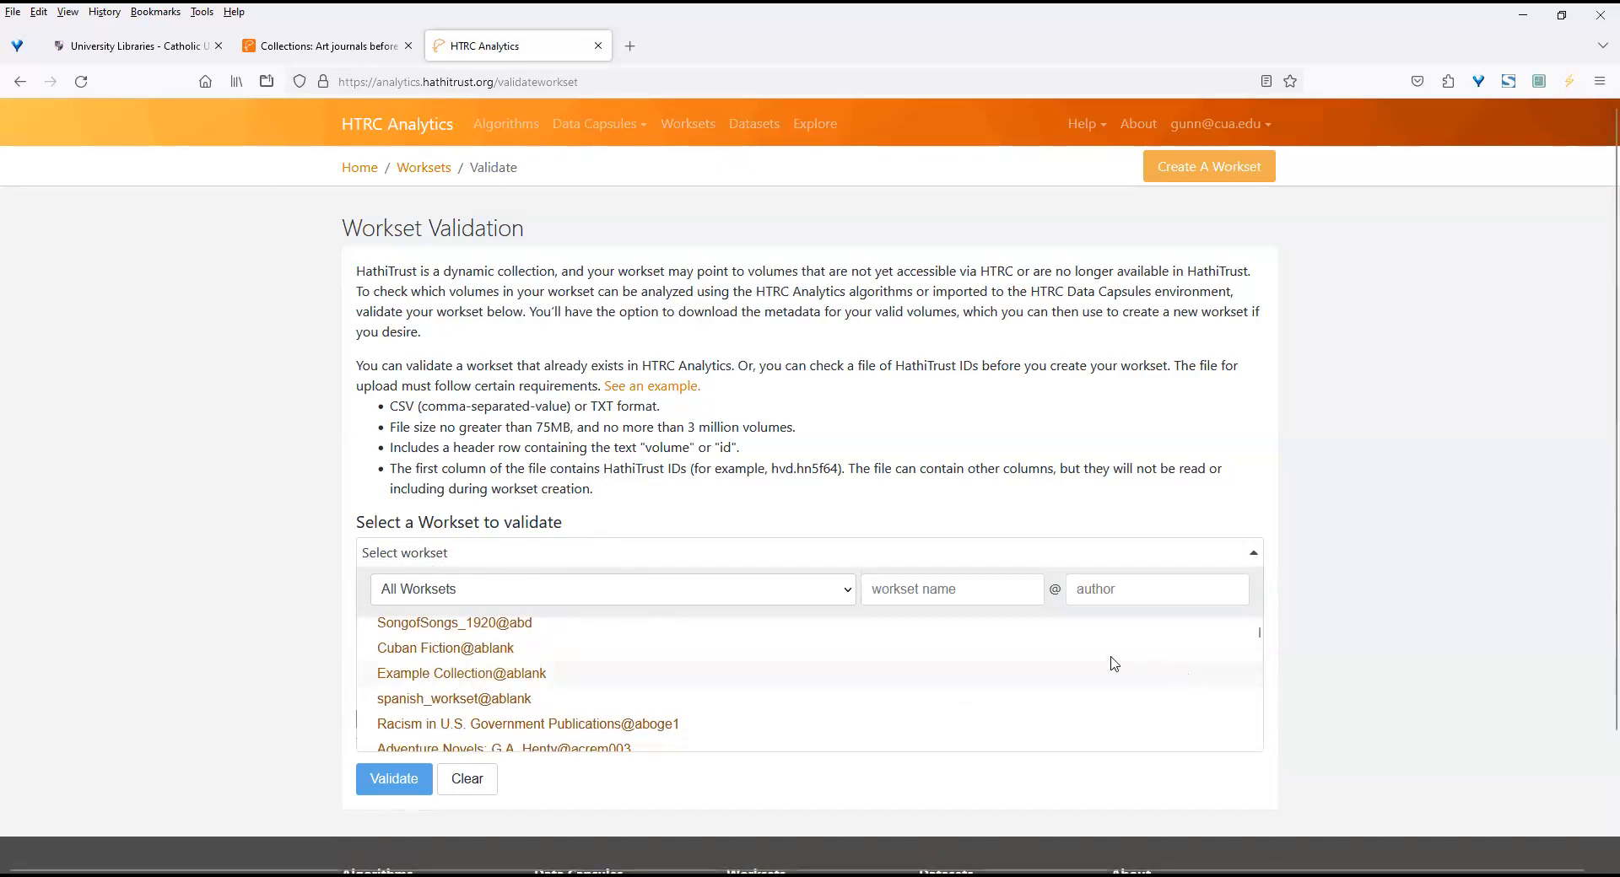
pyautogui.click(981, 592)
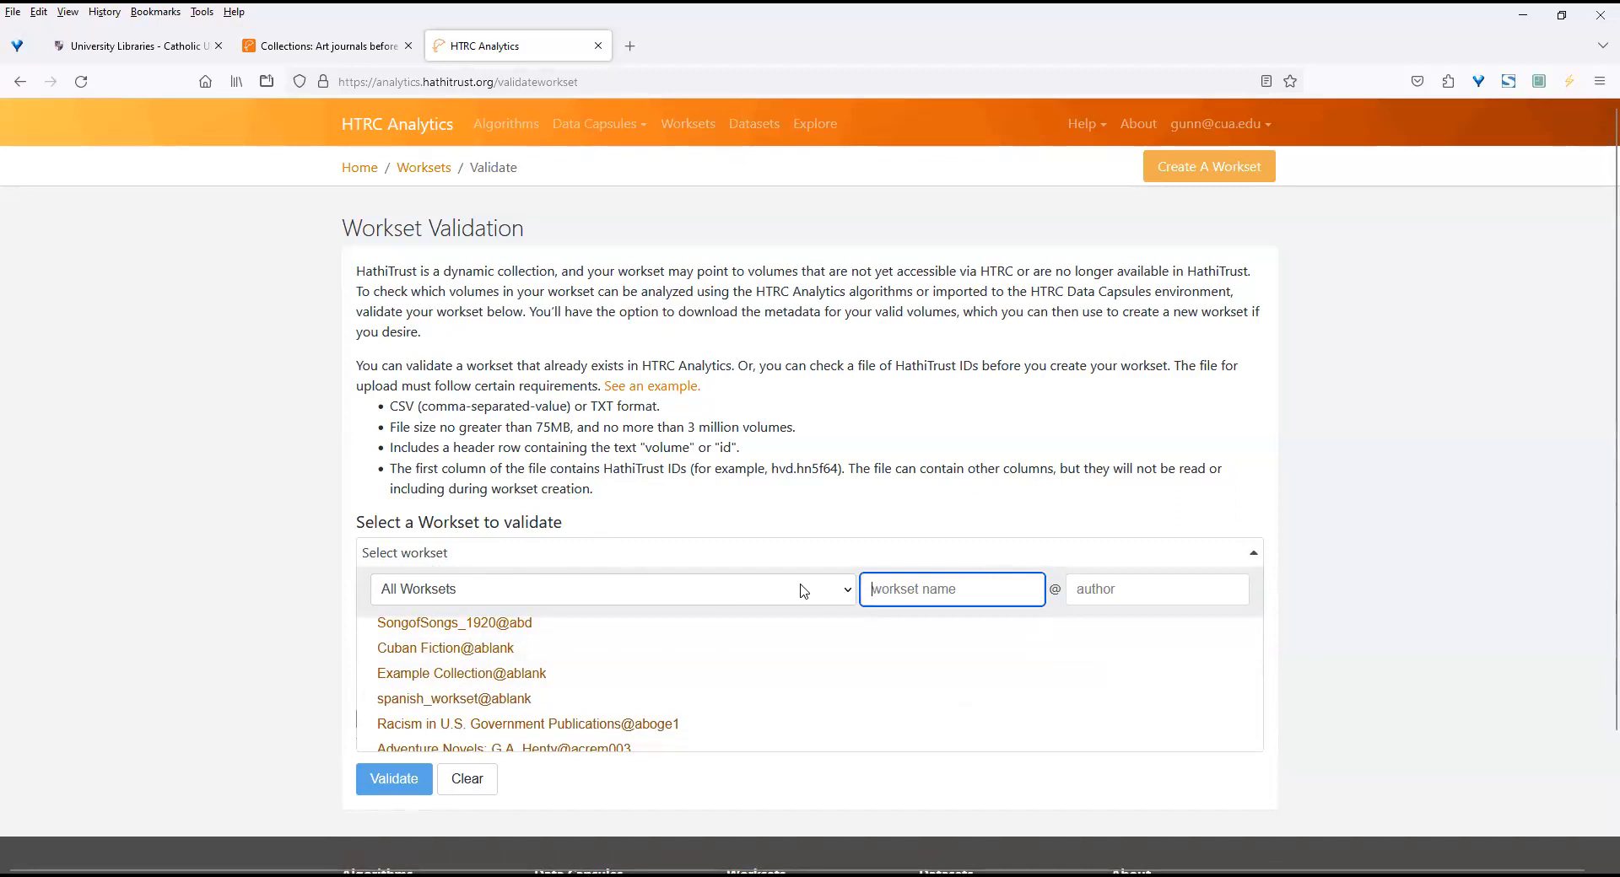
pyautogui.click(847, 590)
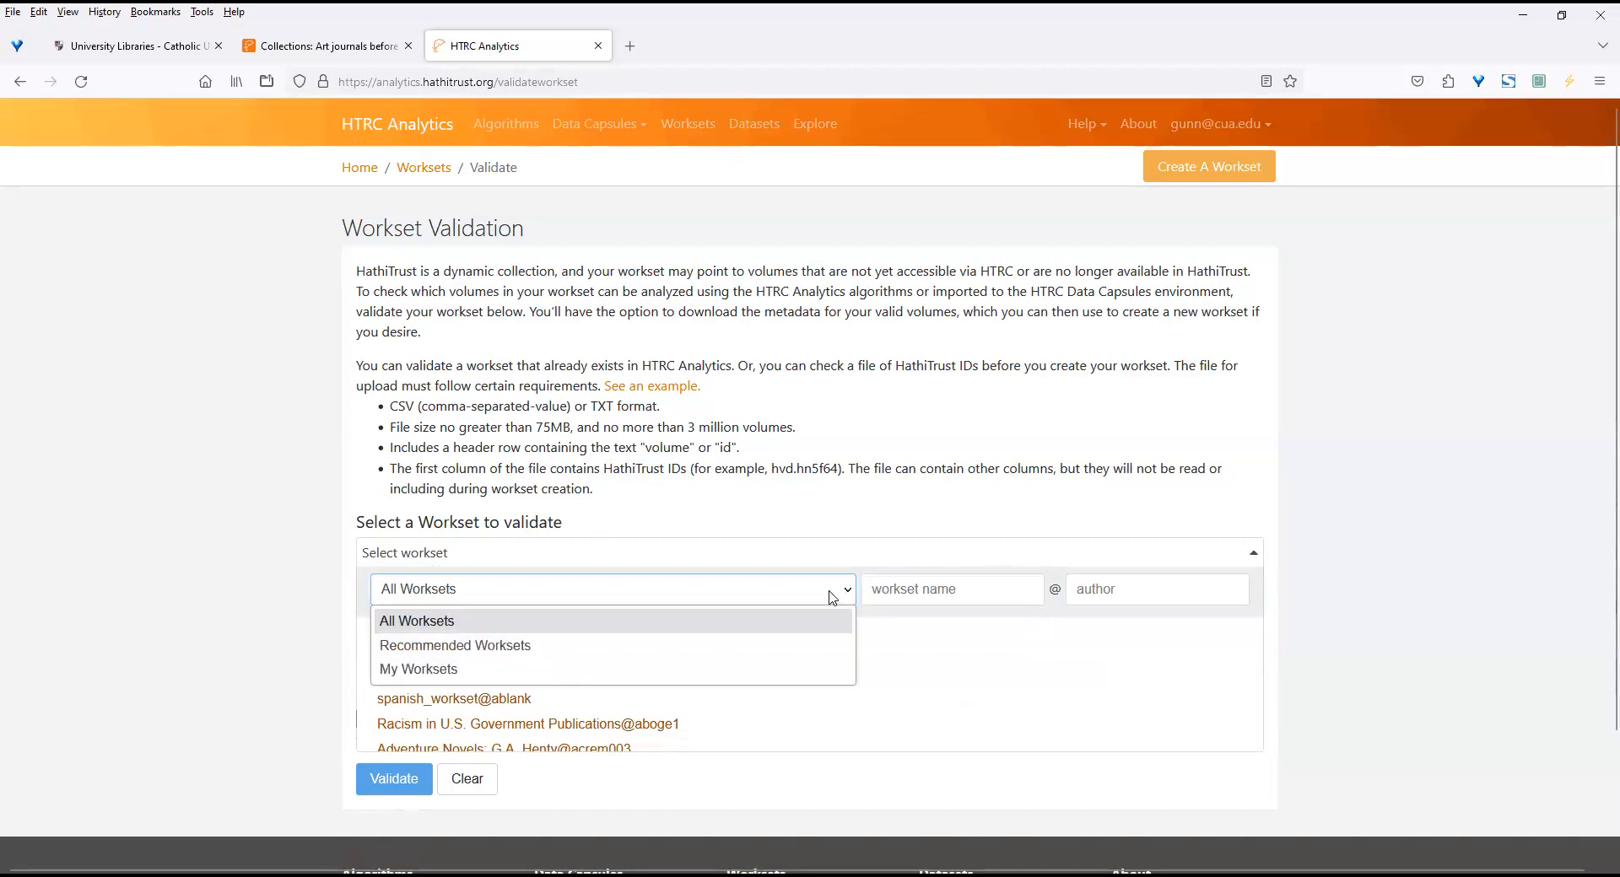
pyautogui.click(637, 670)
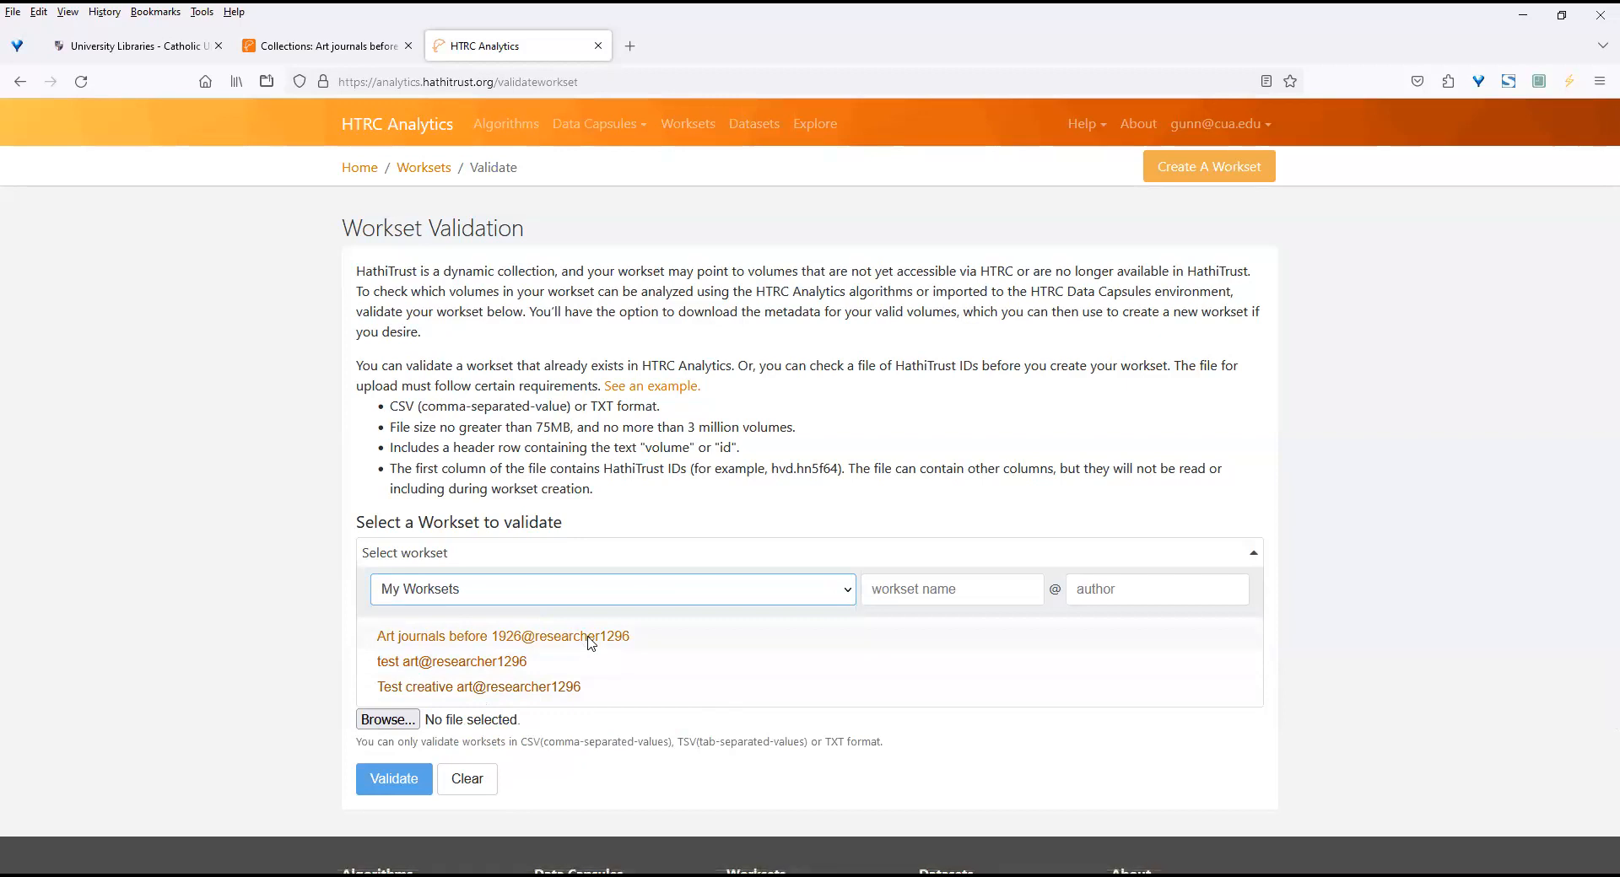
pyautogui.click(561, 644)
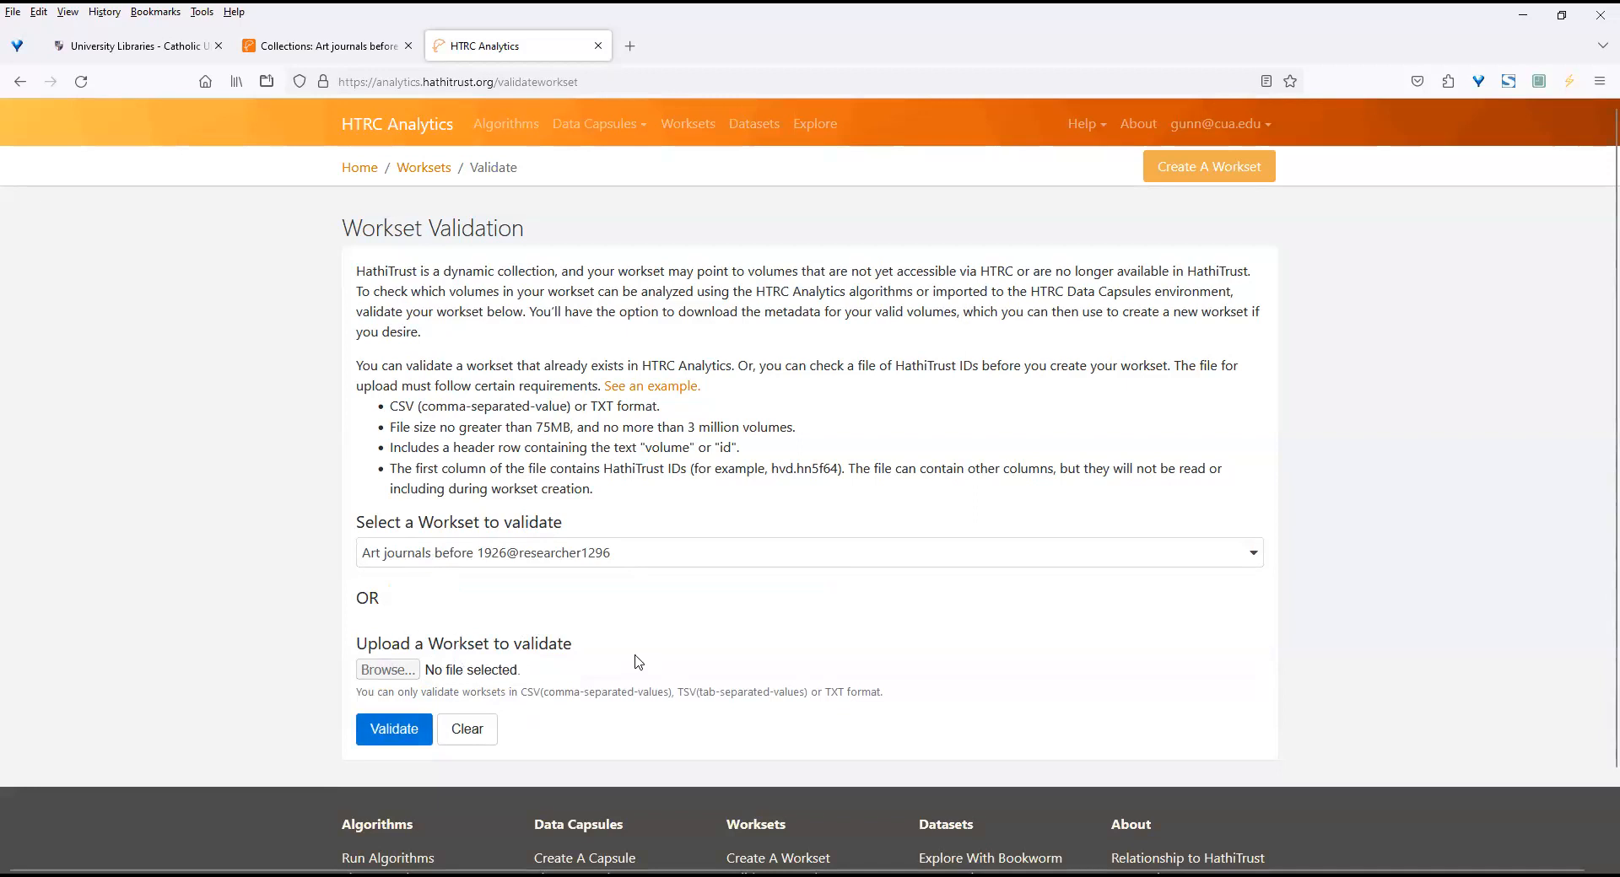
pyautogui.click(399, 731)
pyautogui.click(399, 732)
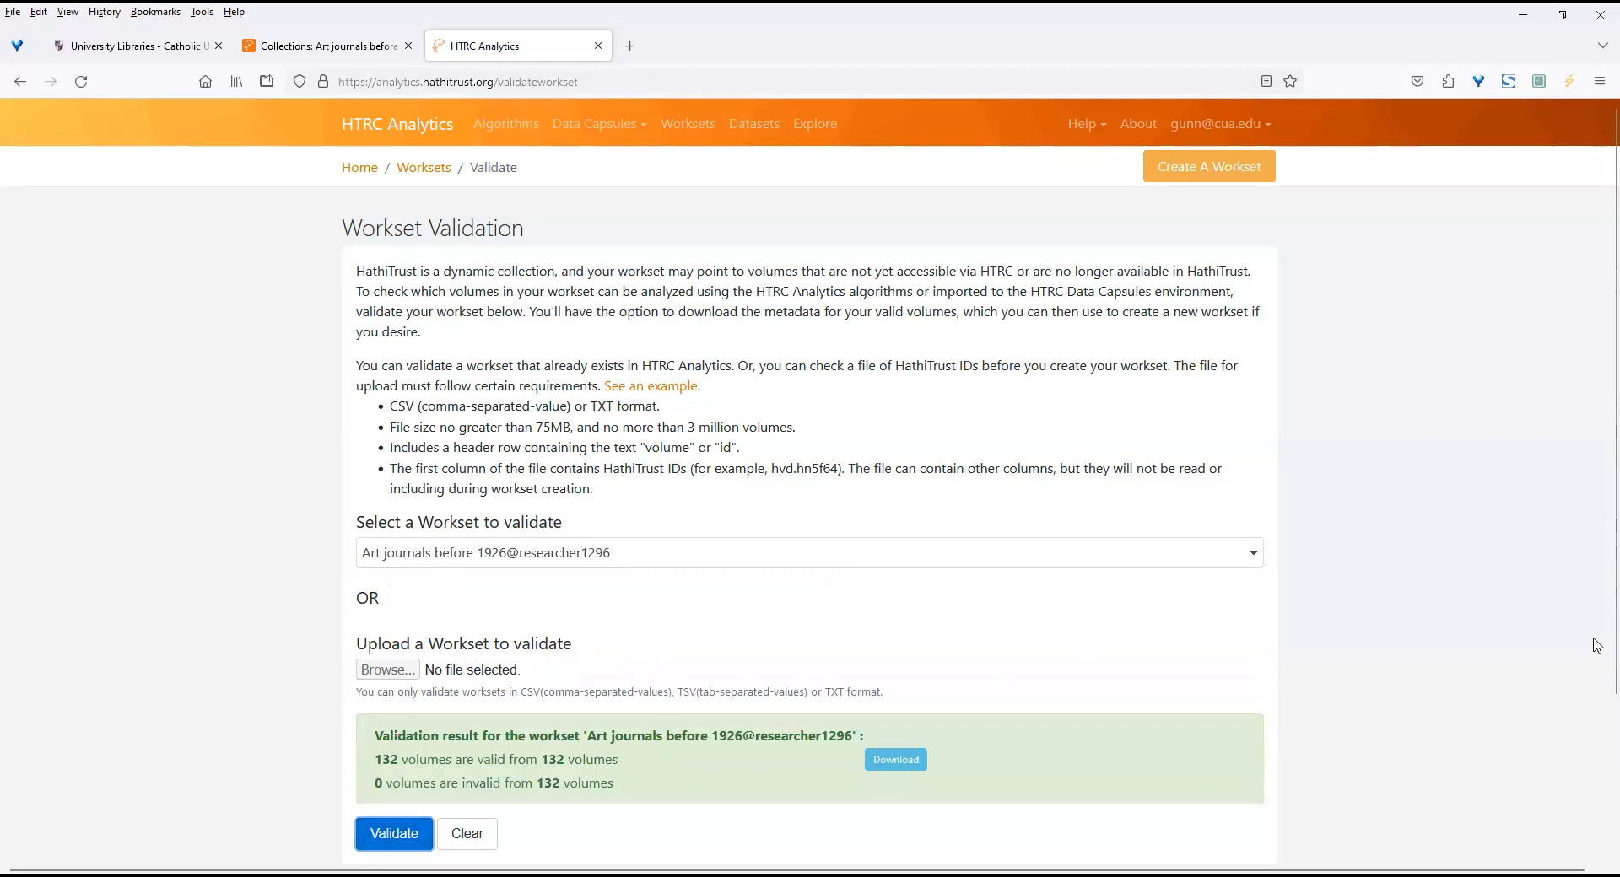
# Download the list of valid volumes from the validation result and dismiss the download notice.
pyautogui.scroll(-3, 1596, 642)
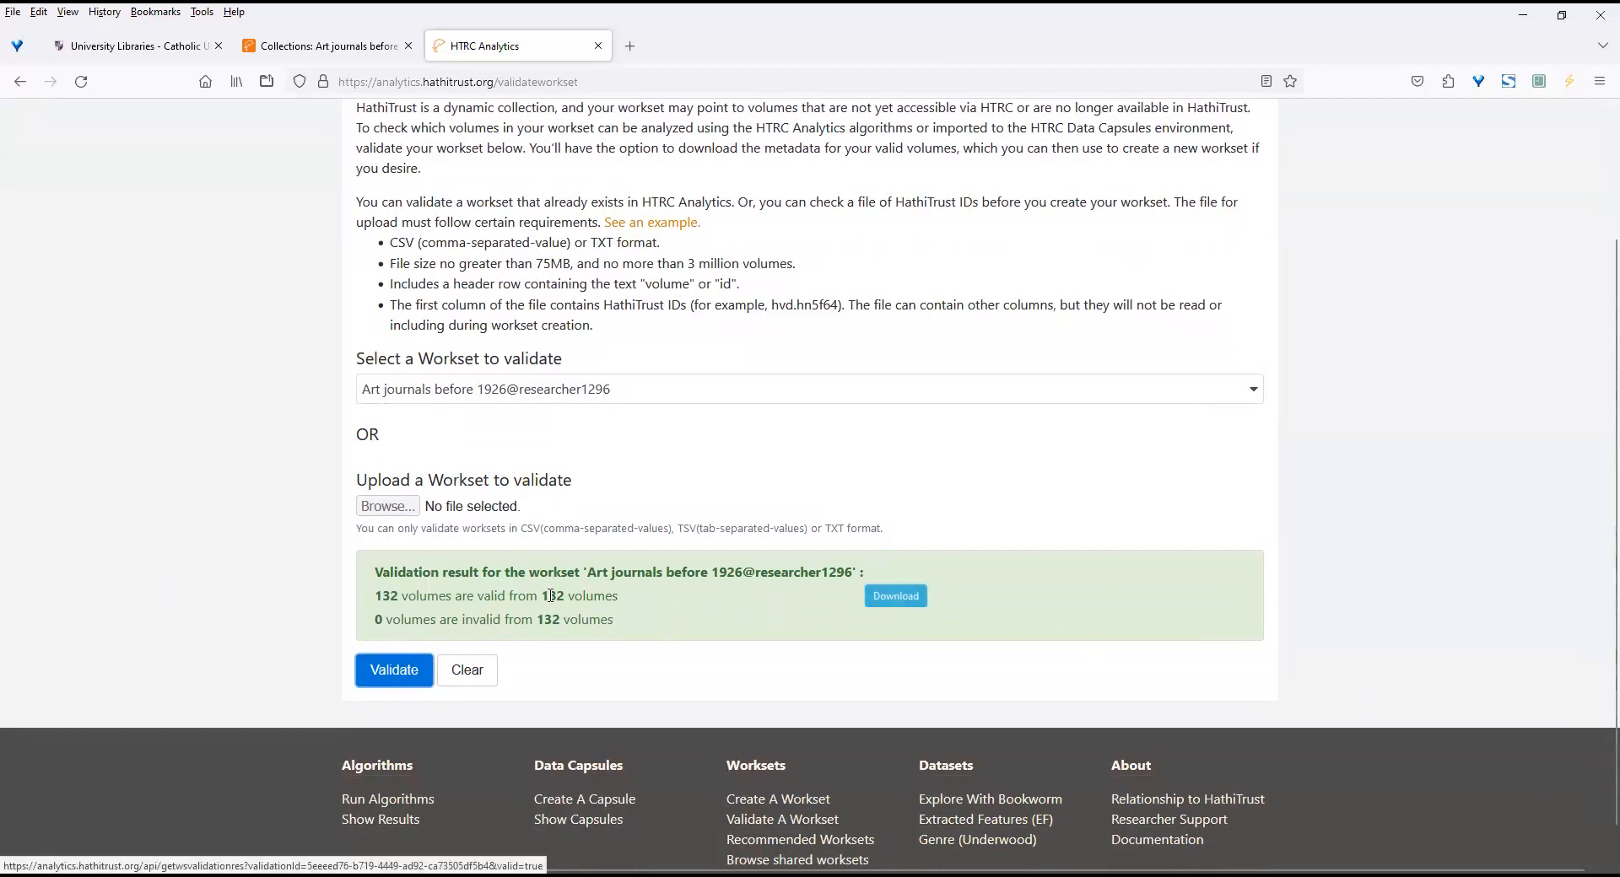
pyautogui.click(890, 600)
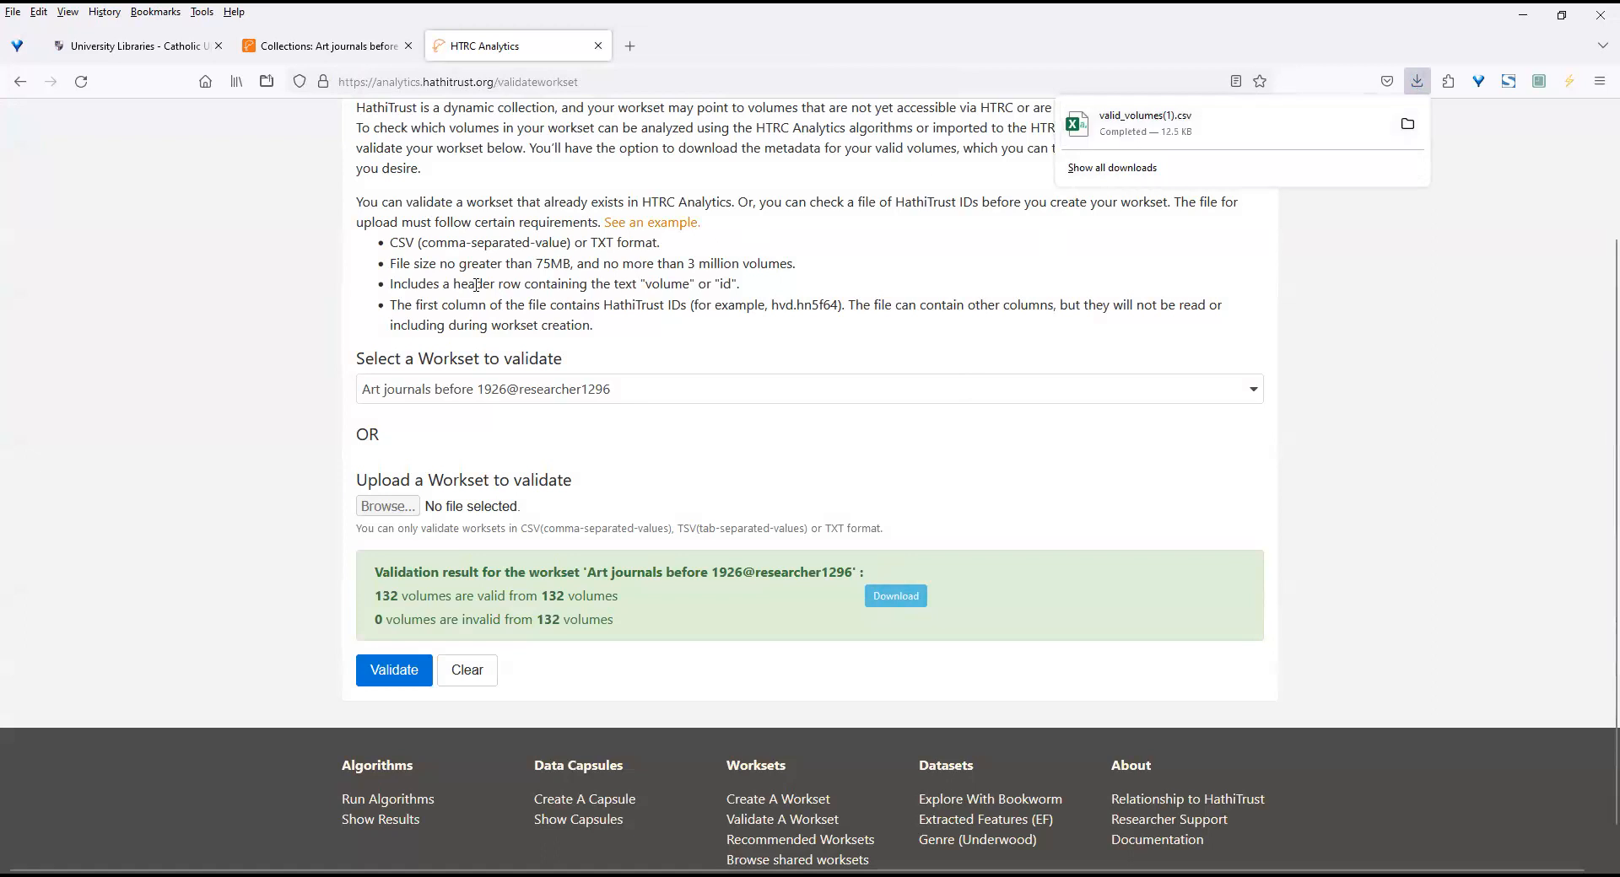
pyautogui.click(226, 386)
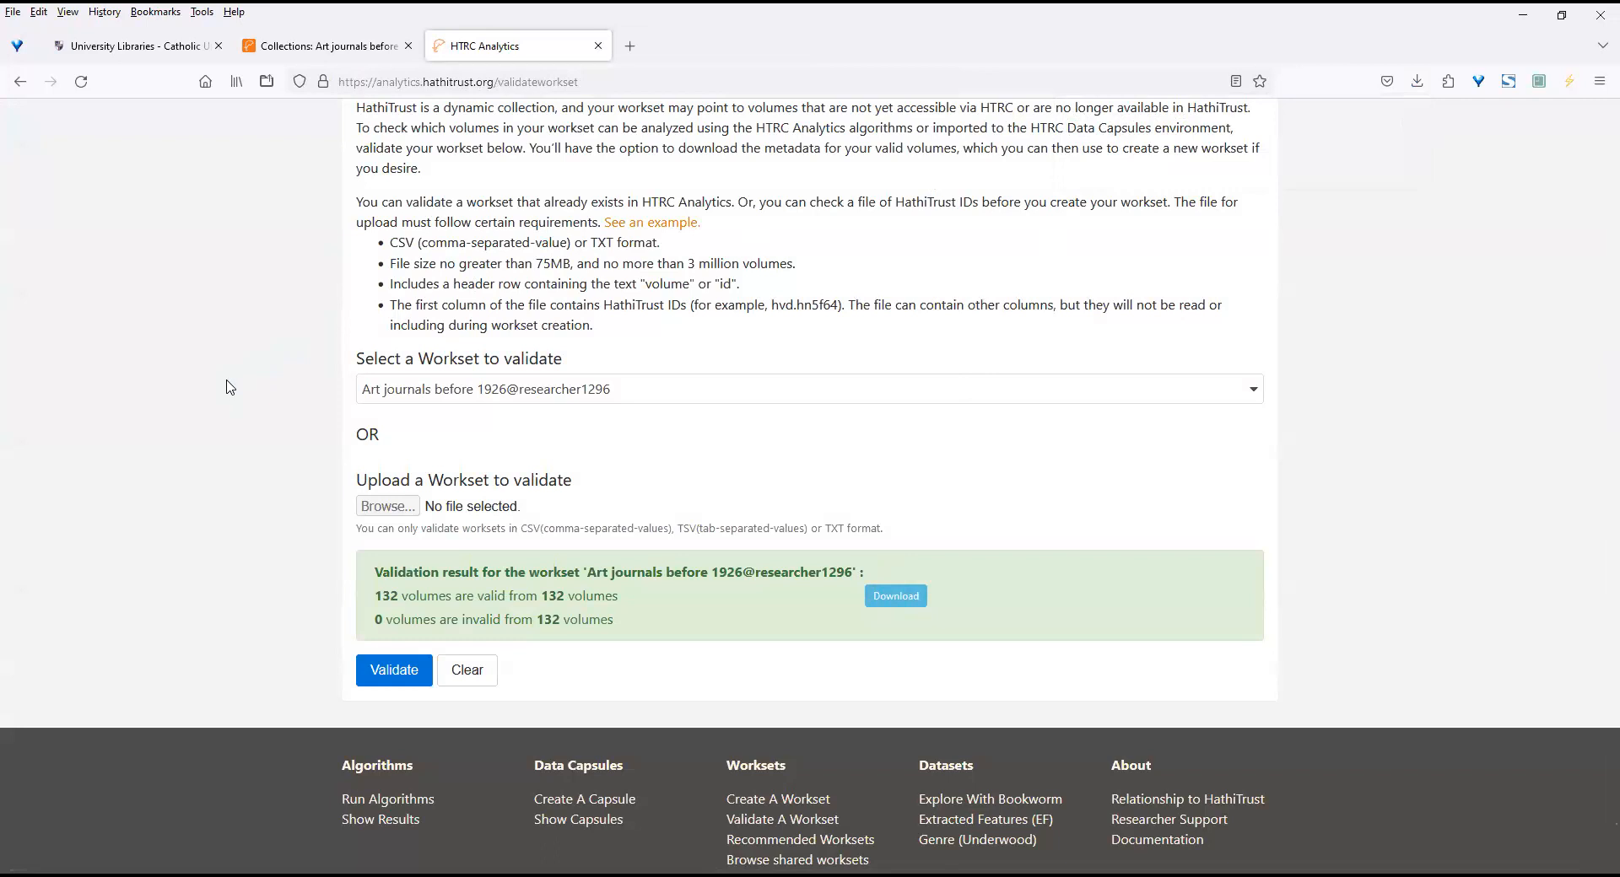
# From the Algorithms page, open the Named Entity Recognizer (v2.0) for execution.
pyautogui.scroll(3, 1597, 118)
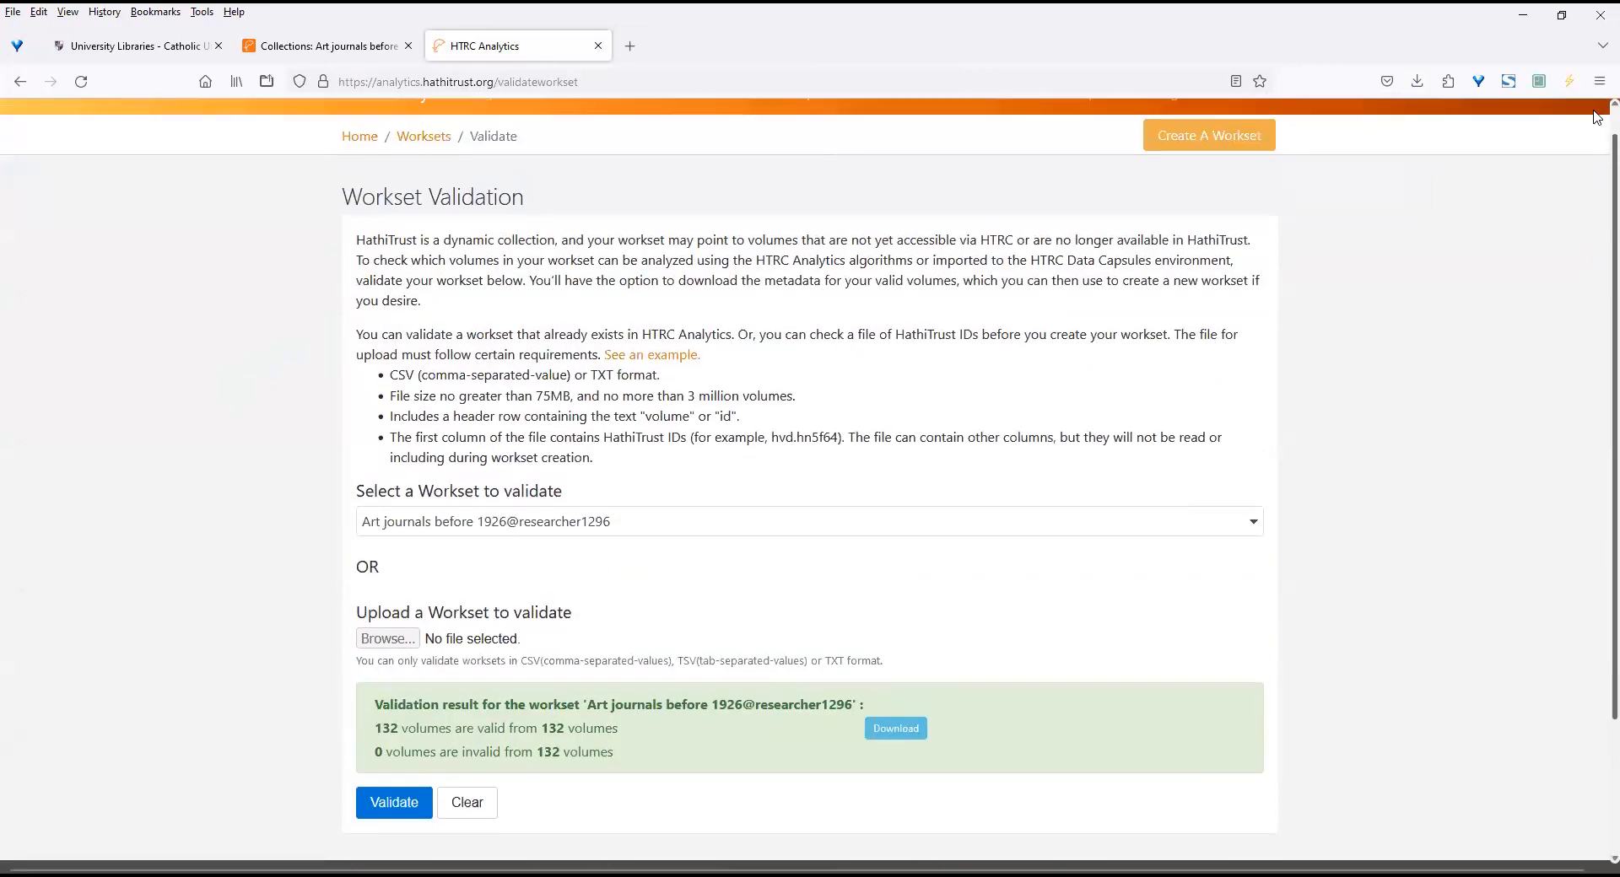
pyautogui.moveTo(1597, 118); pyautogui.dragTo(1591, 102)
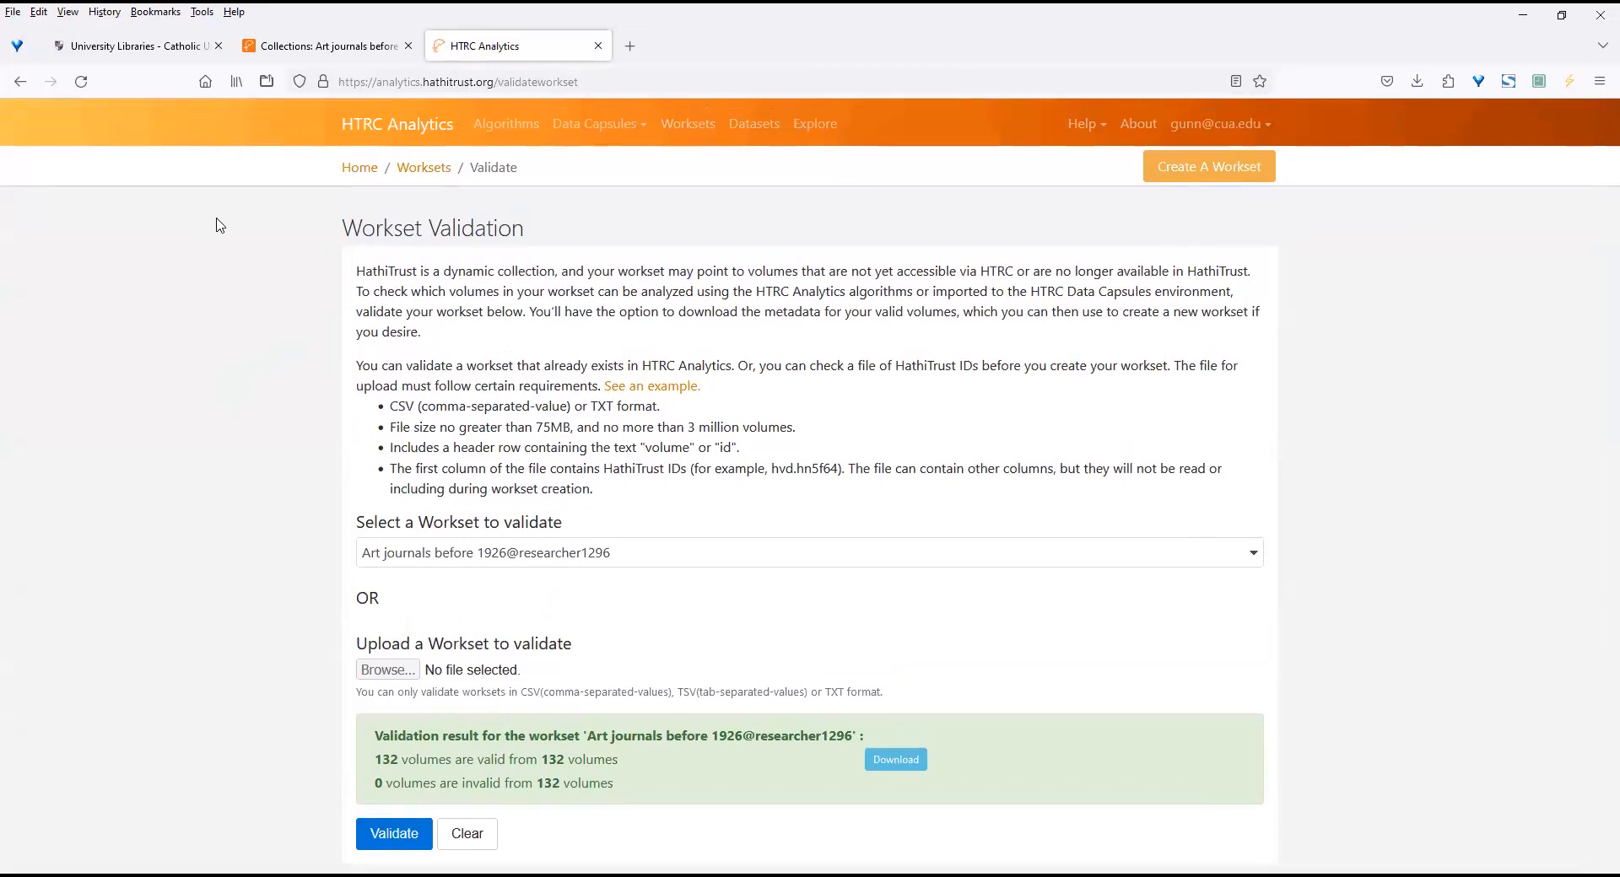
pyautogui.click(519, 128)
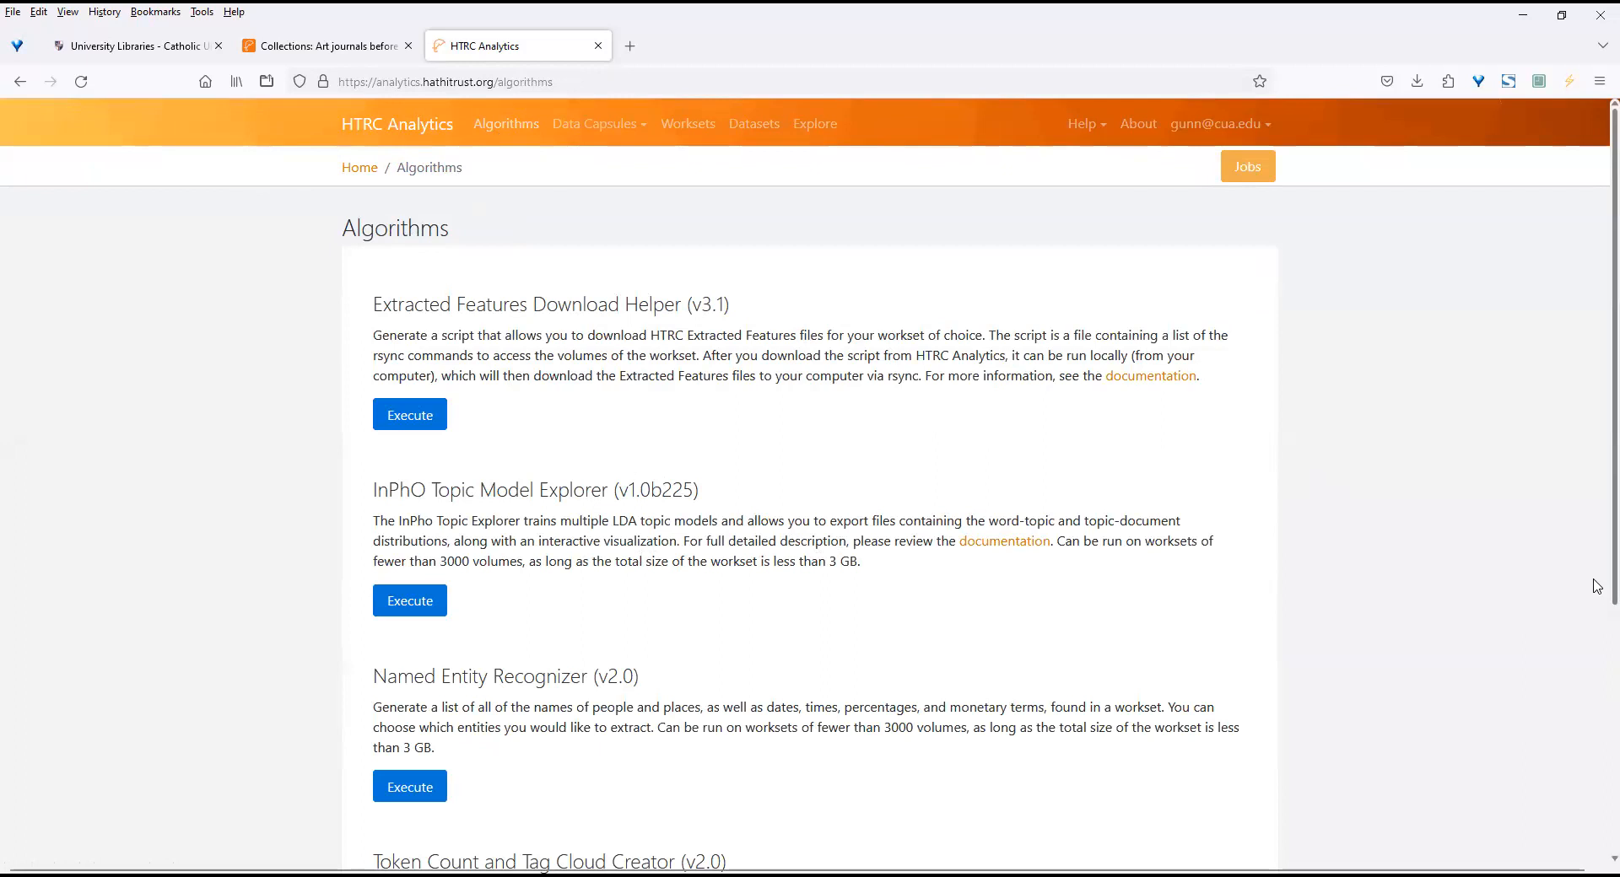
pyautogui.scroll(-3, 1597, 591)
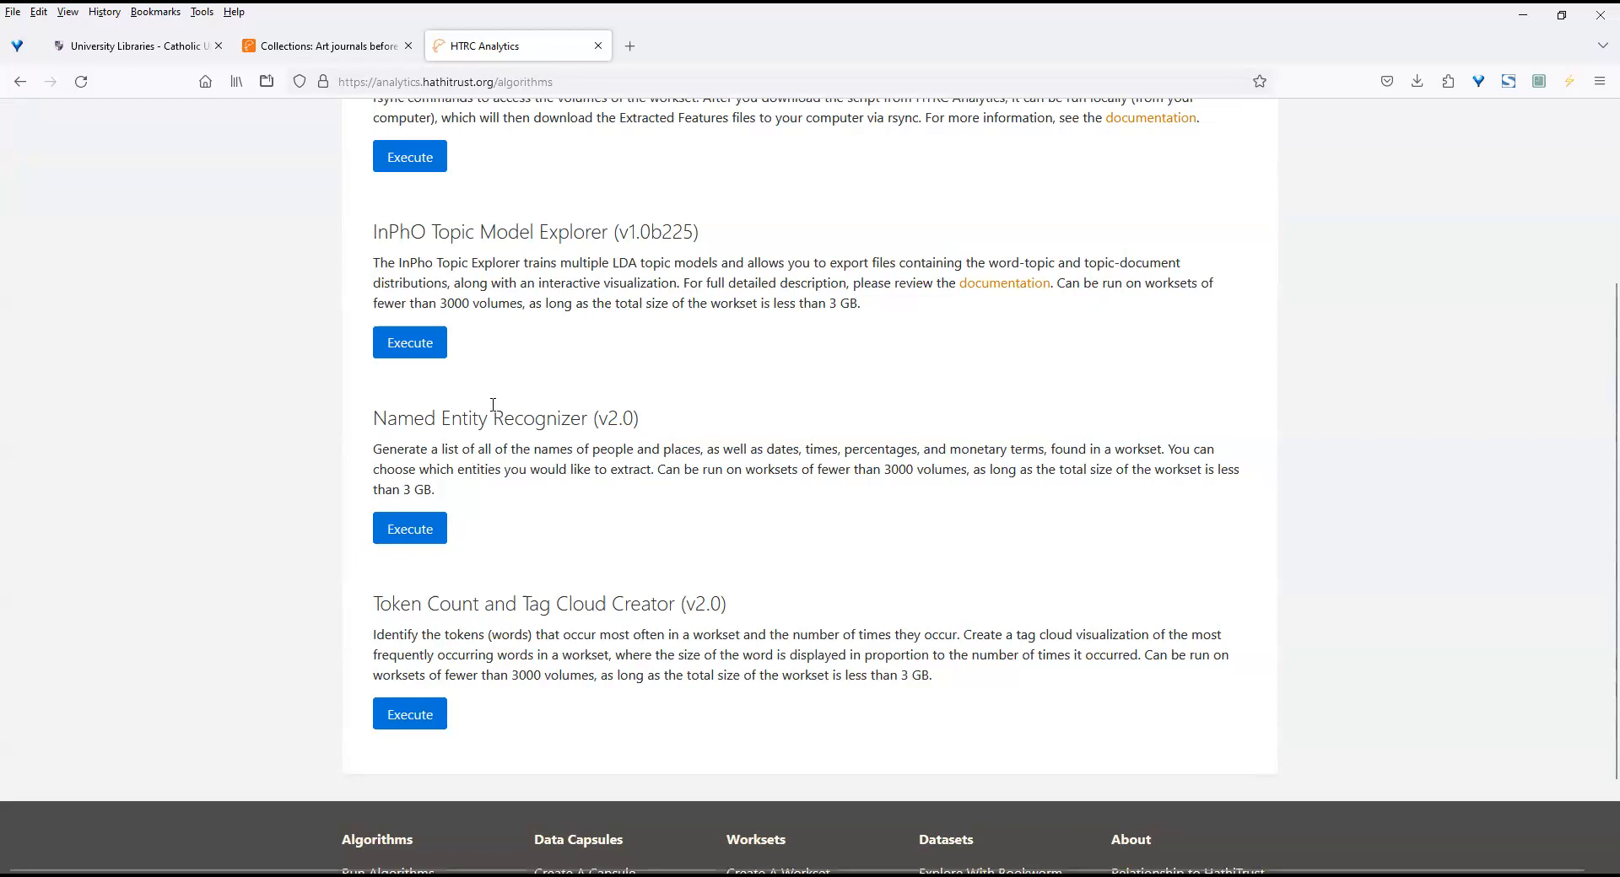
pyautogui.click(426, 529)
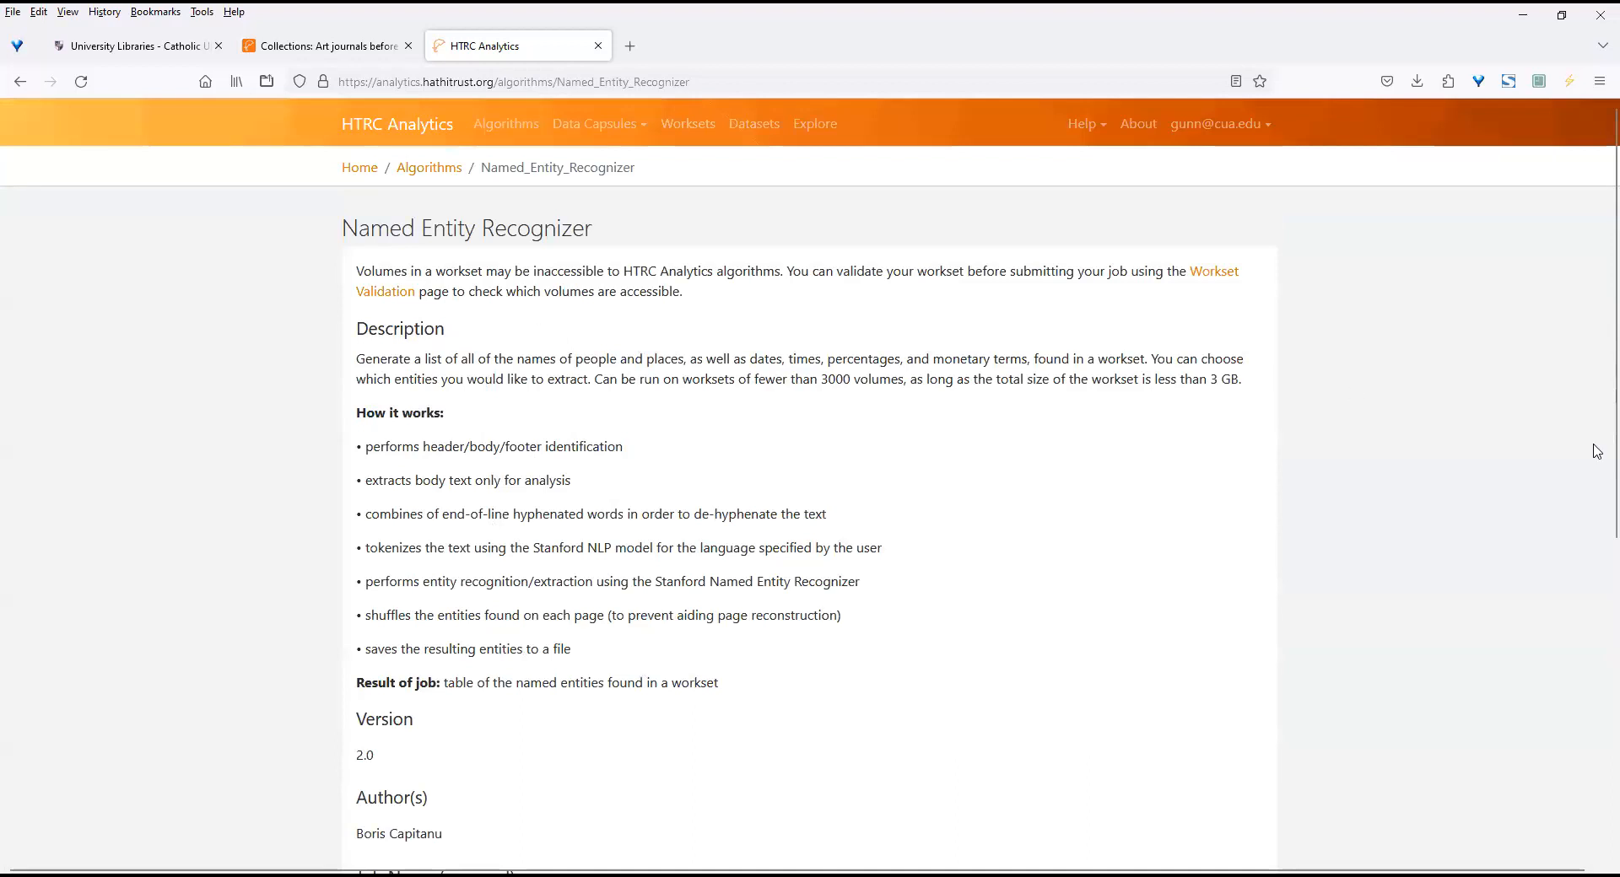
# Name the Named Entity Recognizer job "Art journals before 1926".
pyautogui.scroll(-3, 1597, 451)
pyautogui.scroll(-1, 1595, 557)
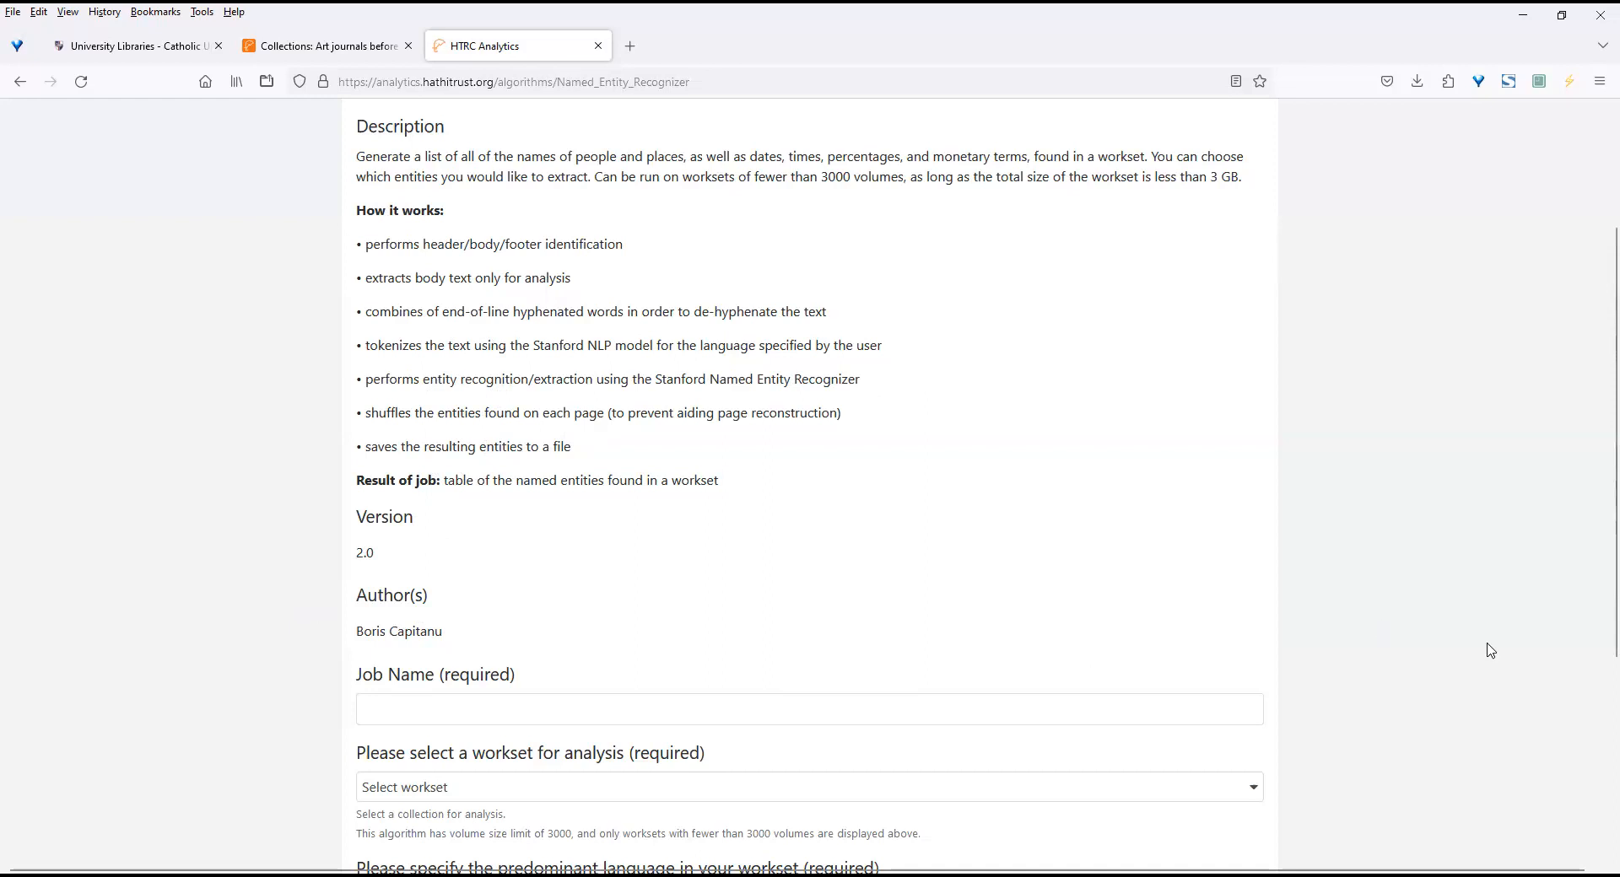
pyautogui.scroll(-3, 1596, 765)
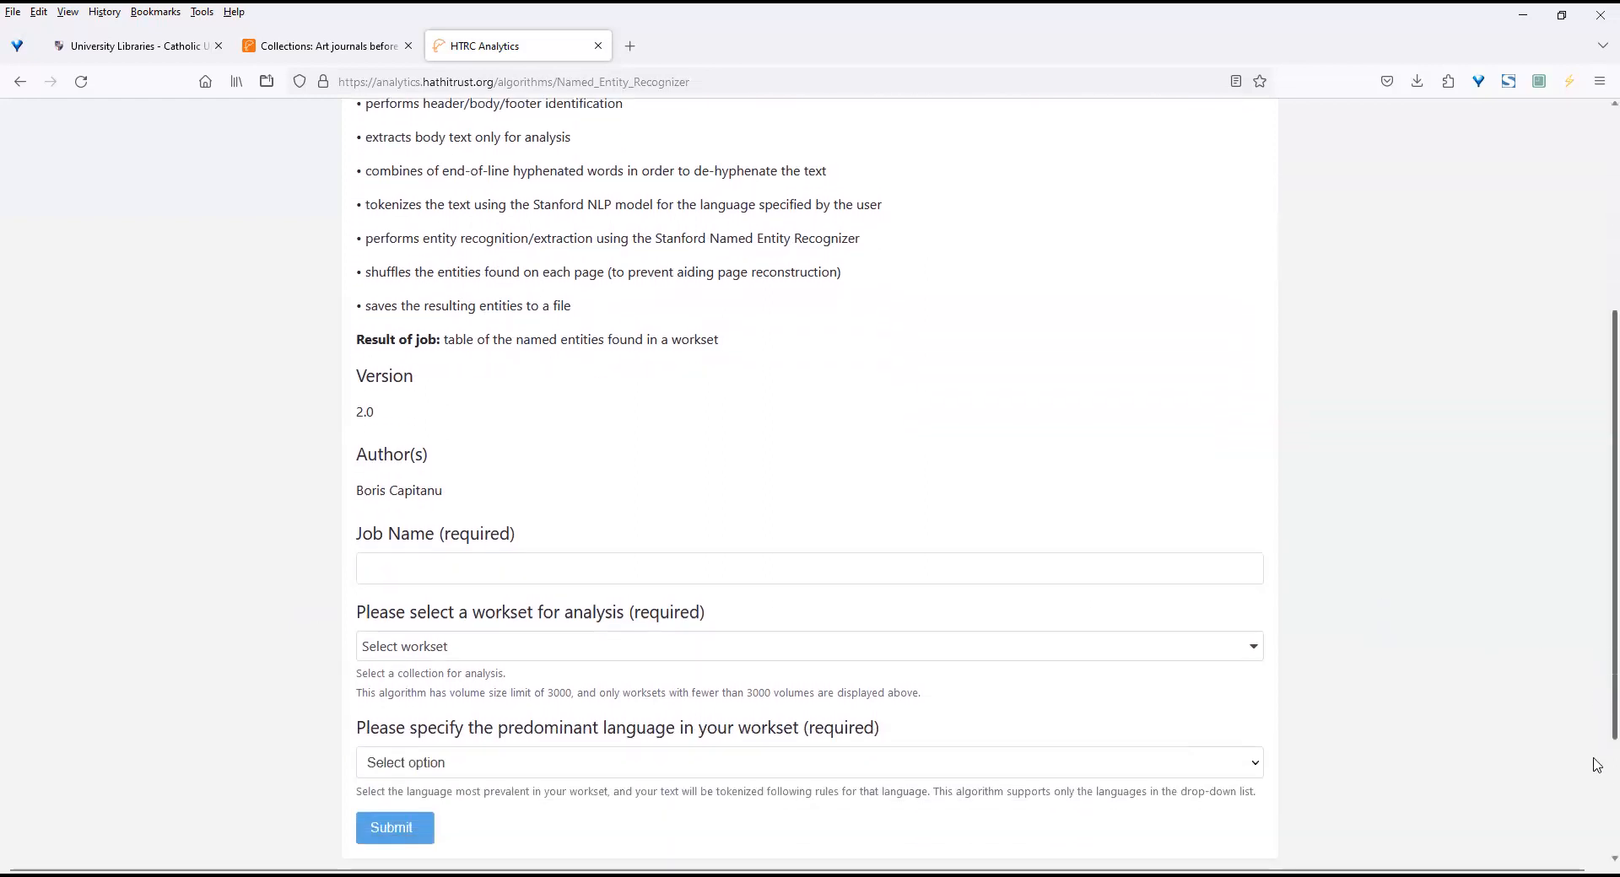
pyautogui.scroll(-3, 1597, 766)
pyautogui.click(496, 403)
pyautogui.write('ART')
pyautogui.press('BackSpace')
pyautogui.press('BackSpace')
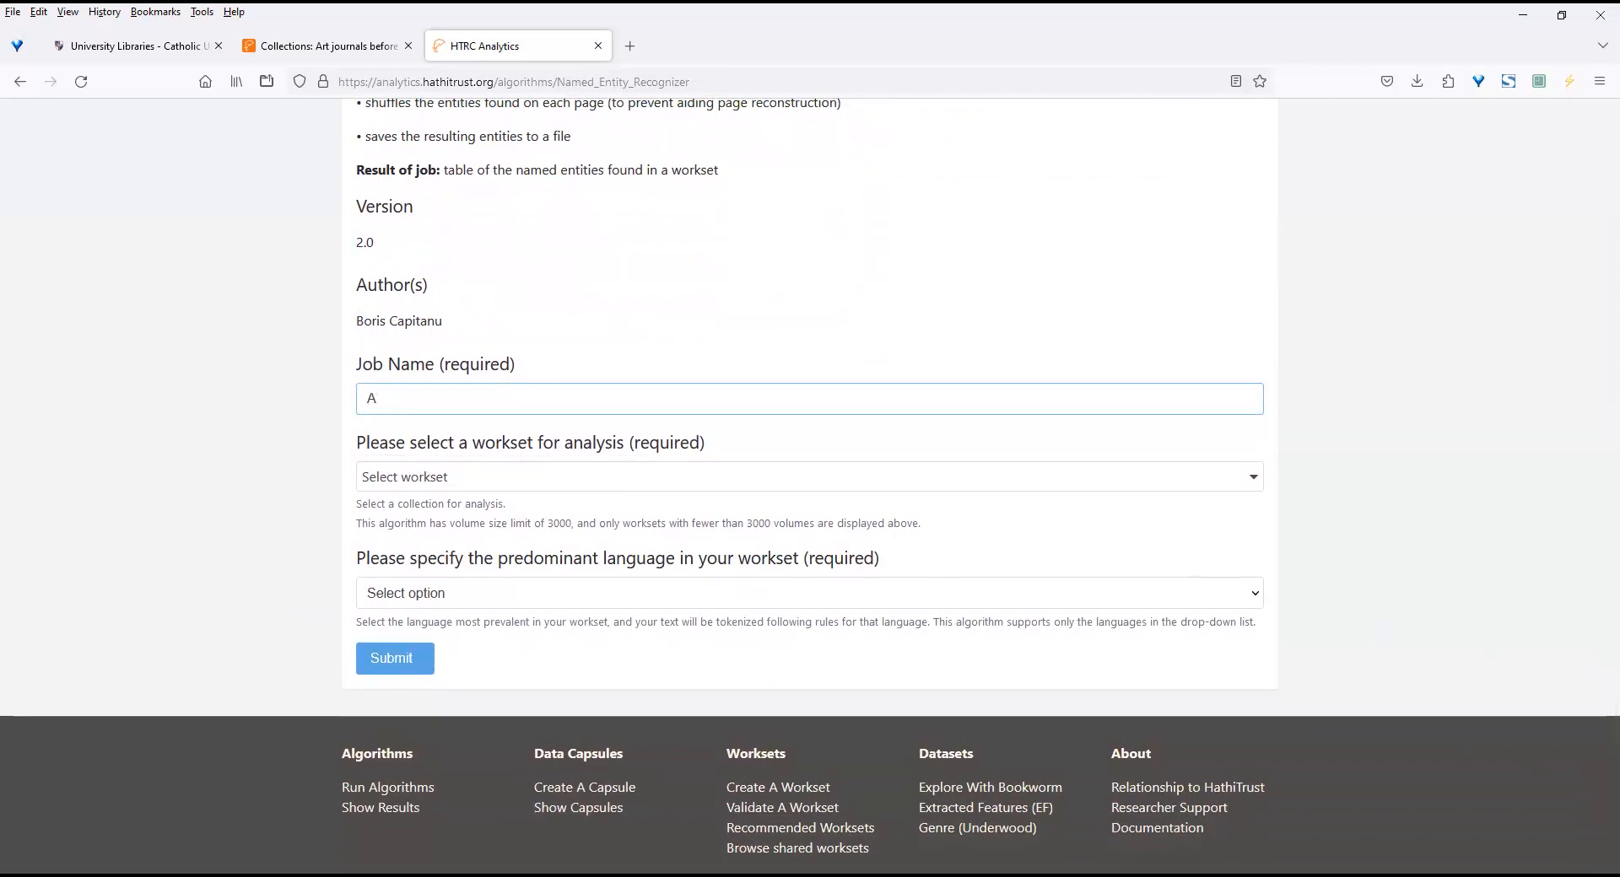
pyautogui.press('BackSpace')
pyautogui.write('Art journals before 1926')
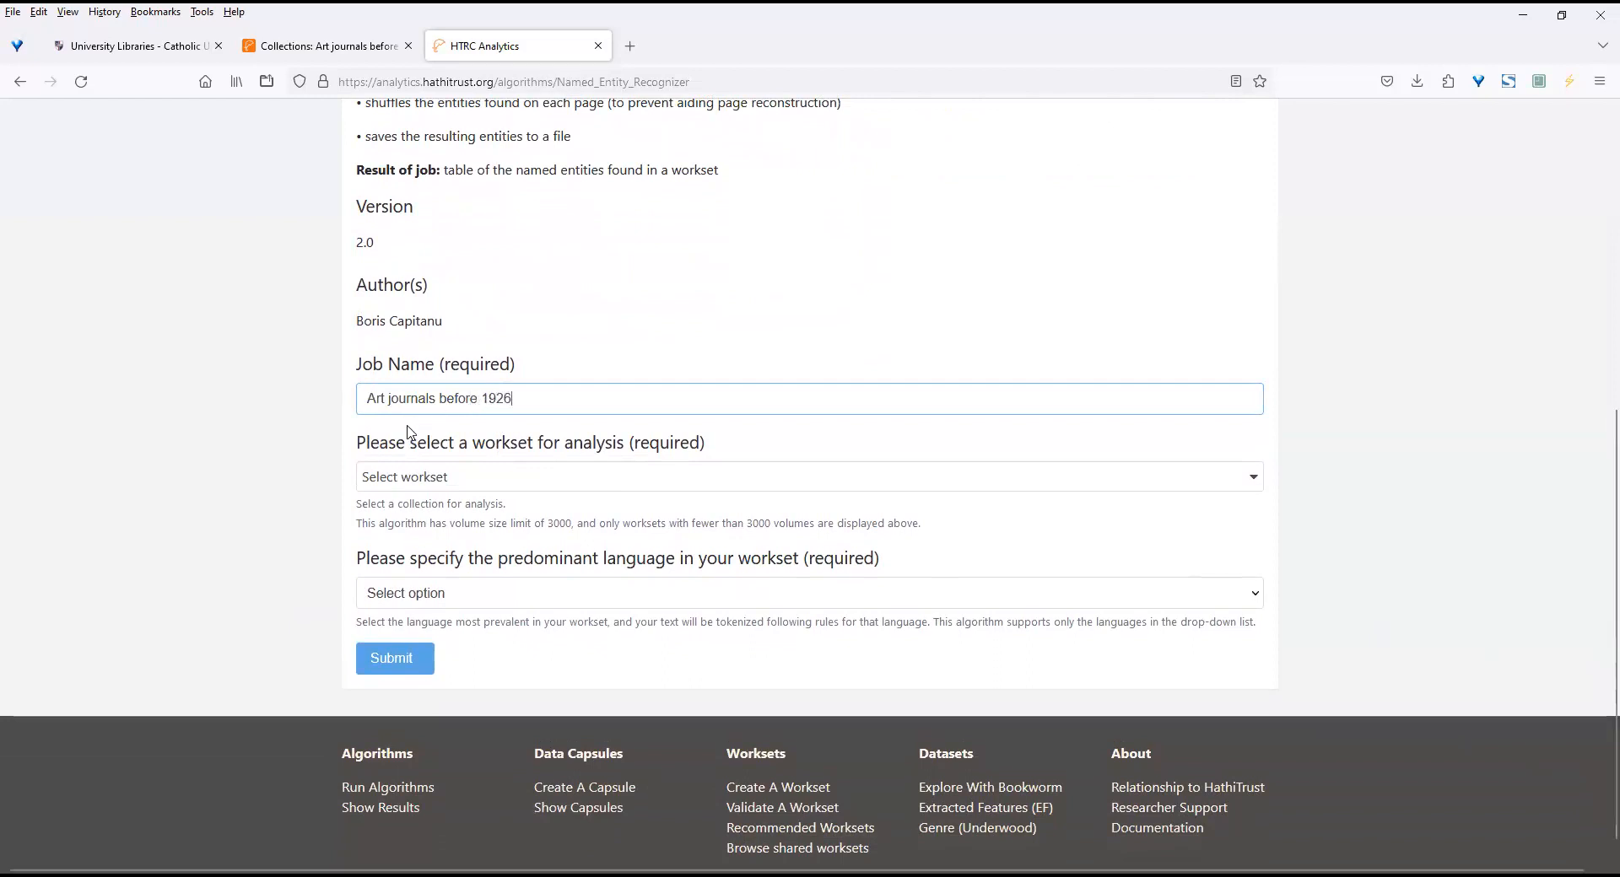
# Select the "Art journals before 1926" workset from My Worksets for the job's analysis.
pyautogui.click(523, 485)
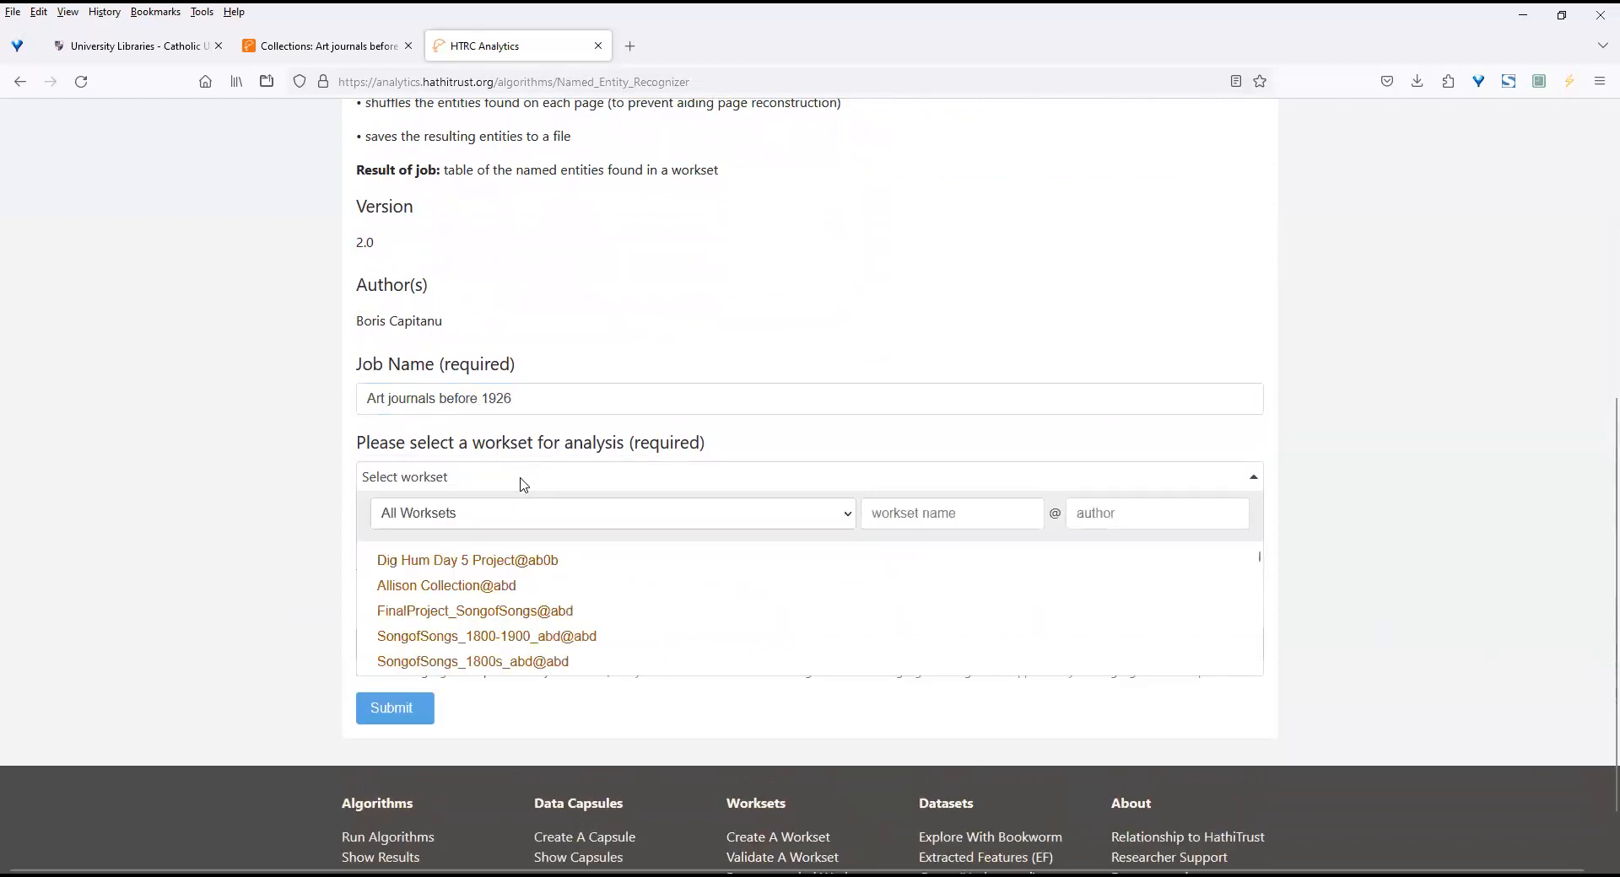
pyautogui.click(847, 519)
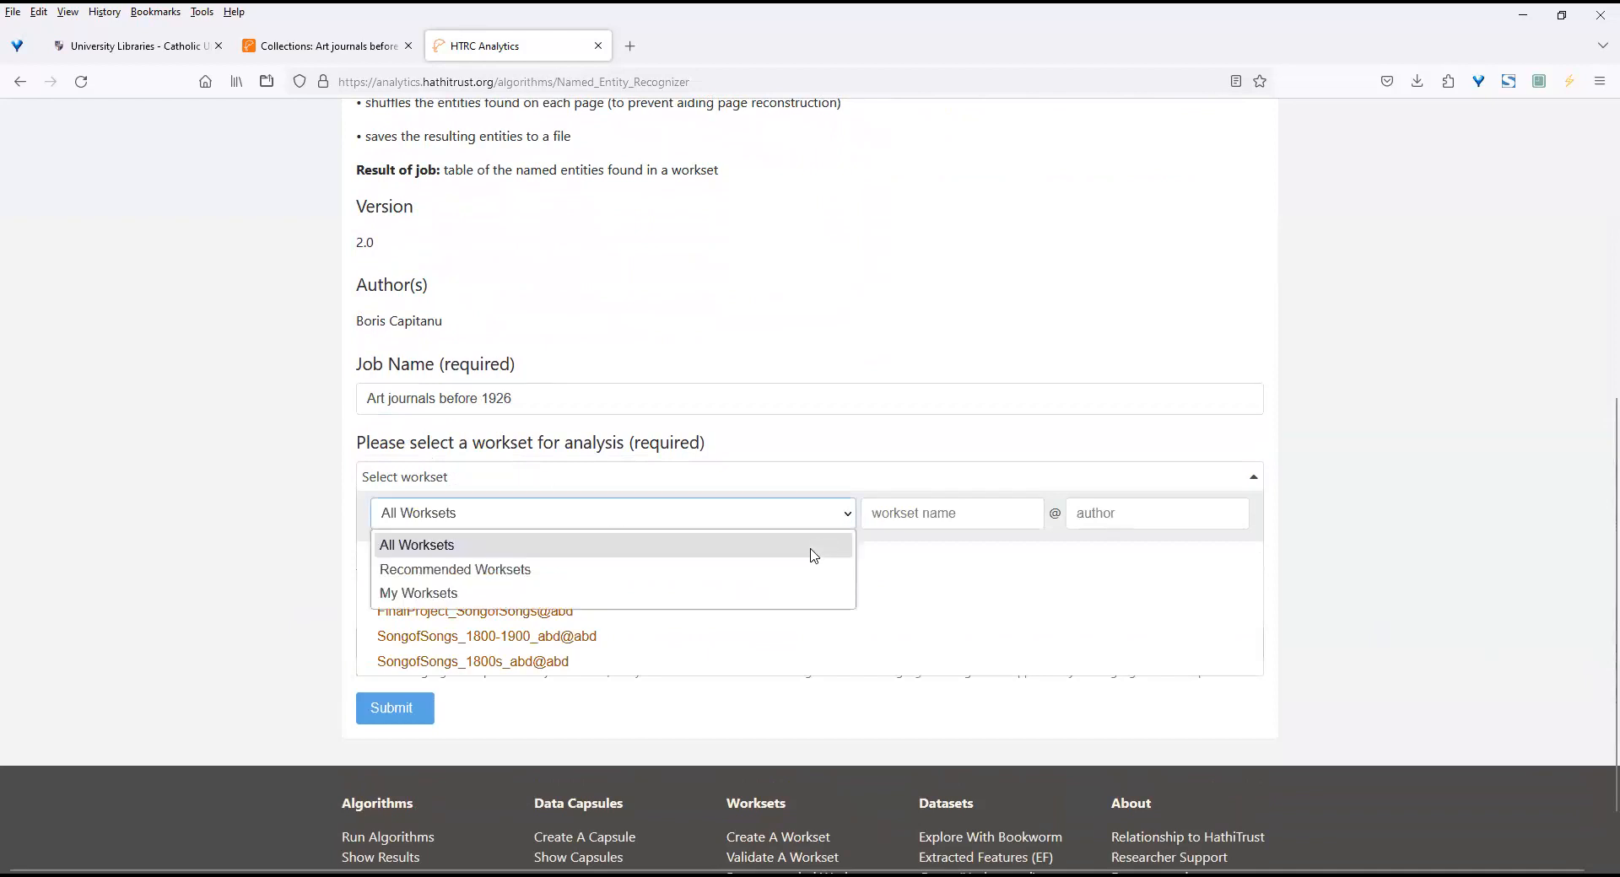
pyautogui.click(755, 594)
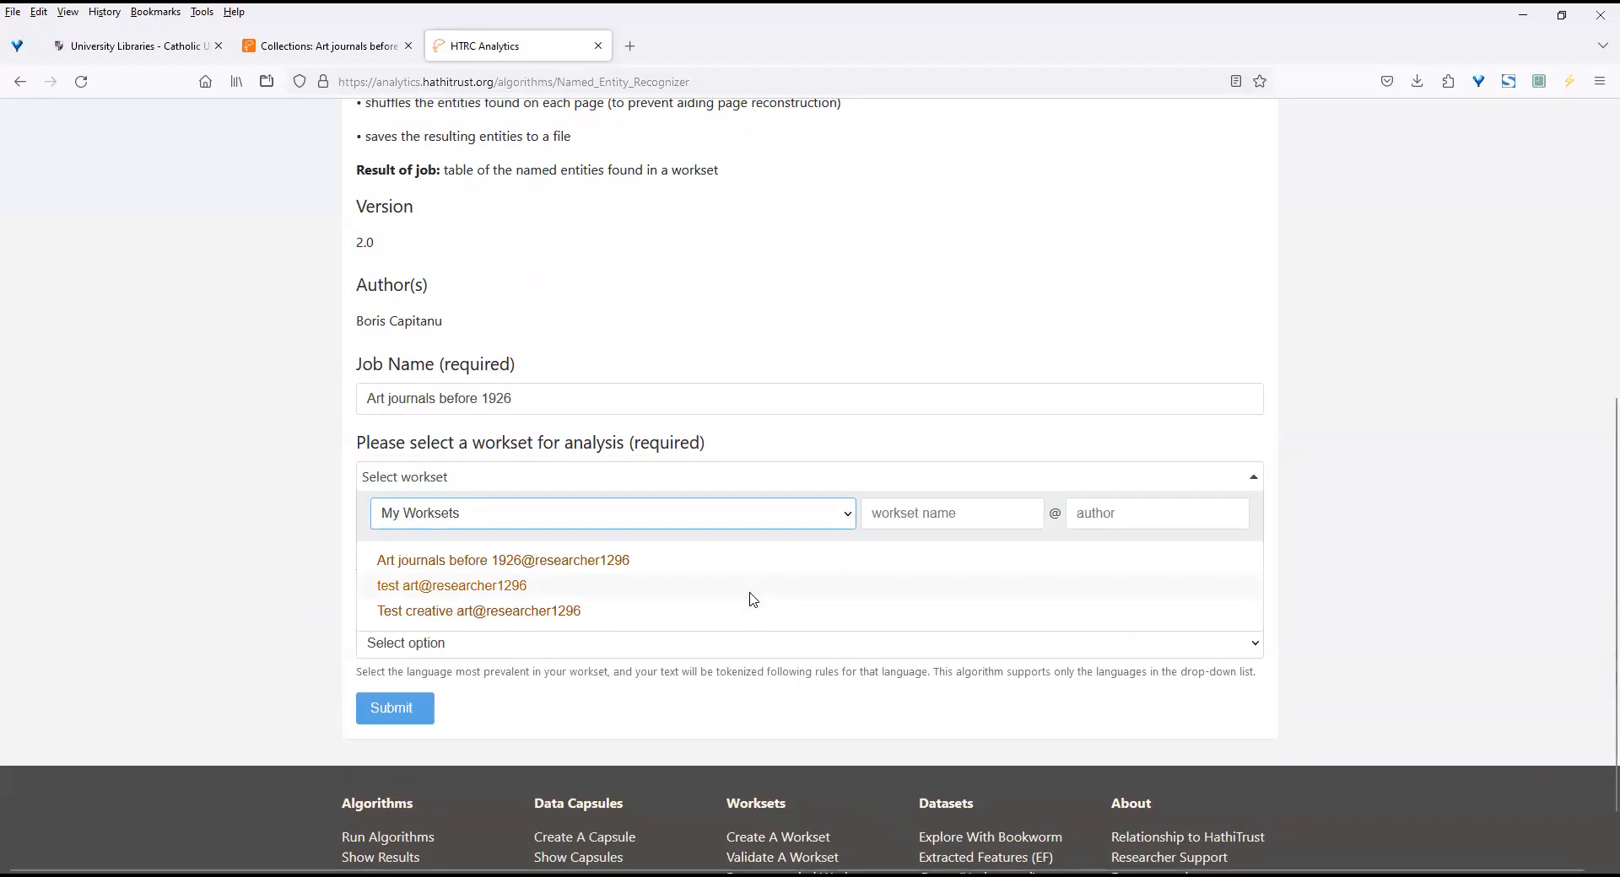
pyautogui.click(536, 562)
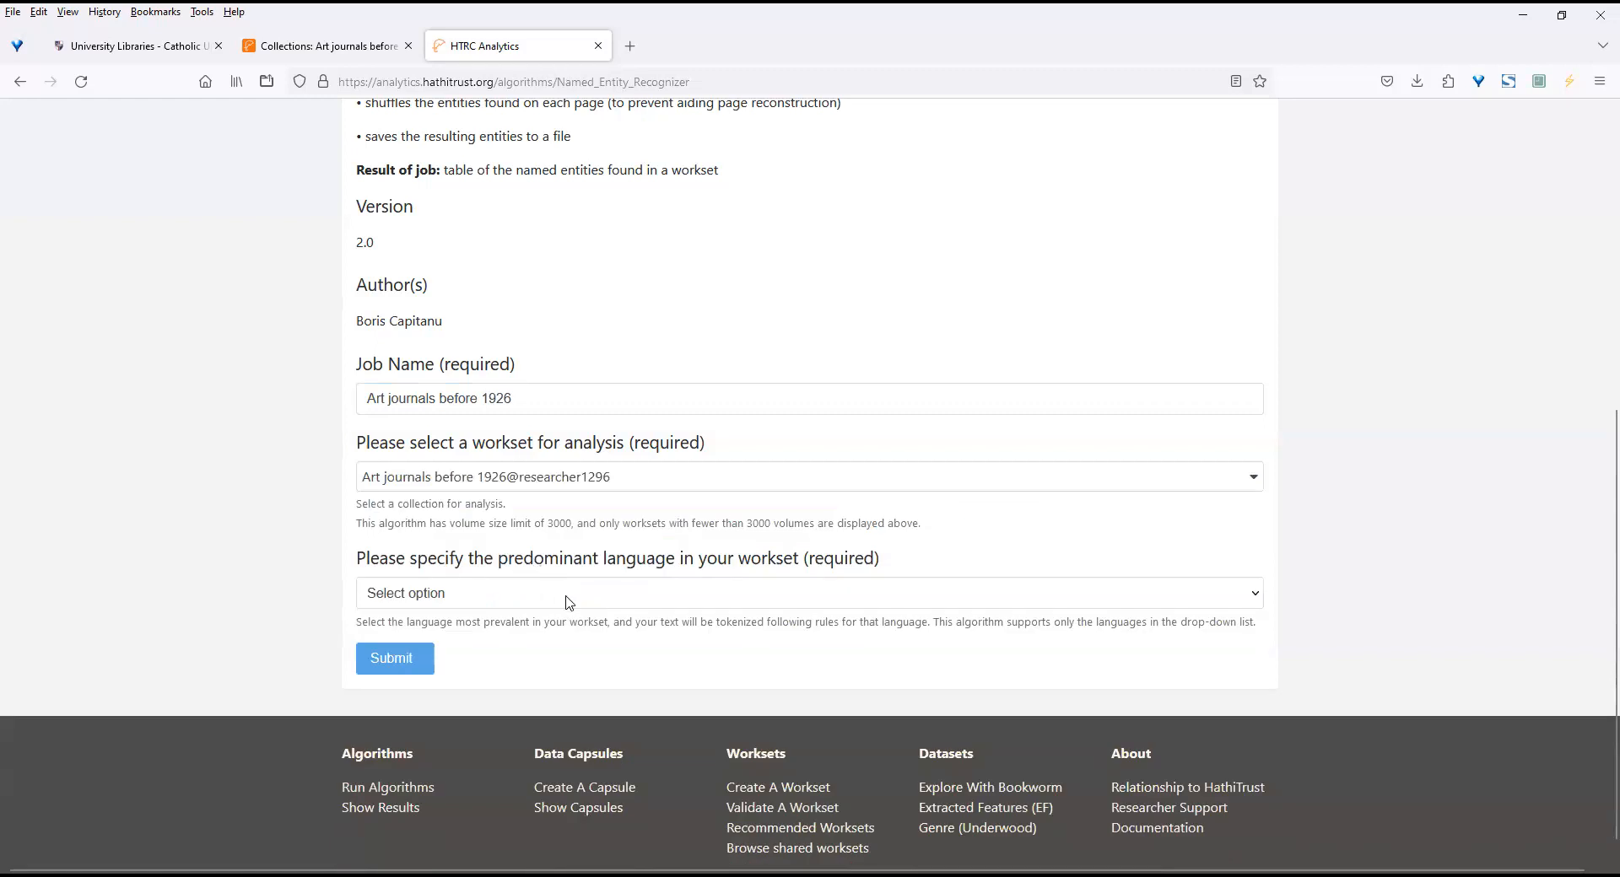
# Set the workset's predominant language to English and submit the Named Entity Recognizer job.
pyautogui.click(507, 604)
pyautogui.click(459, 649)
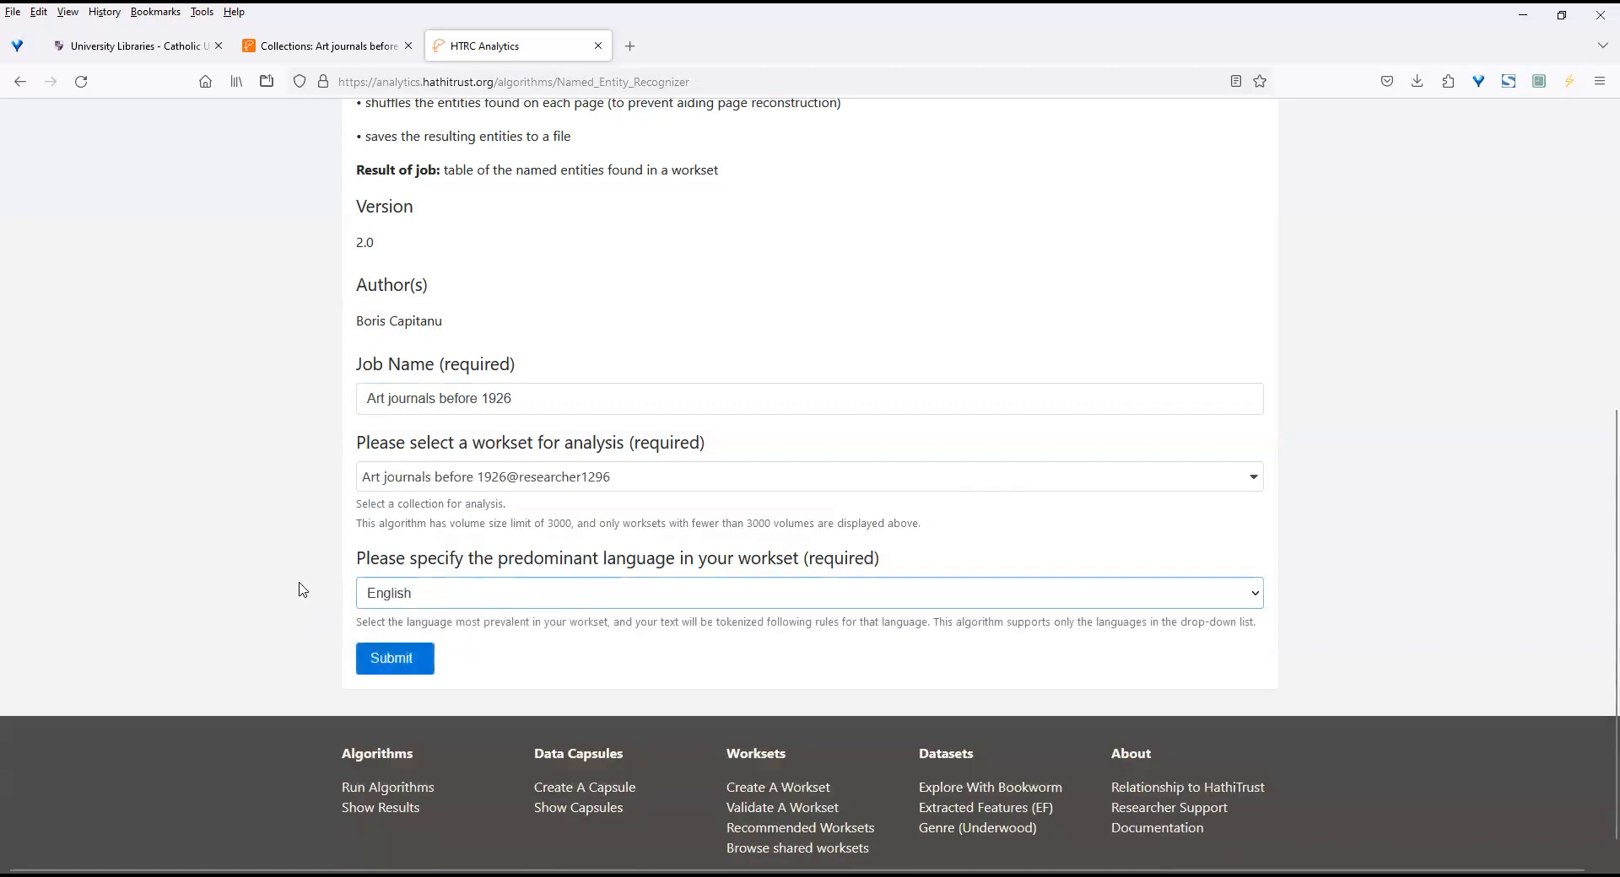
pyautogui.click(394, 660)
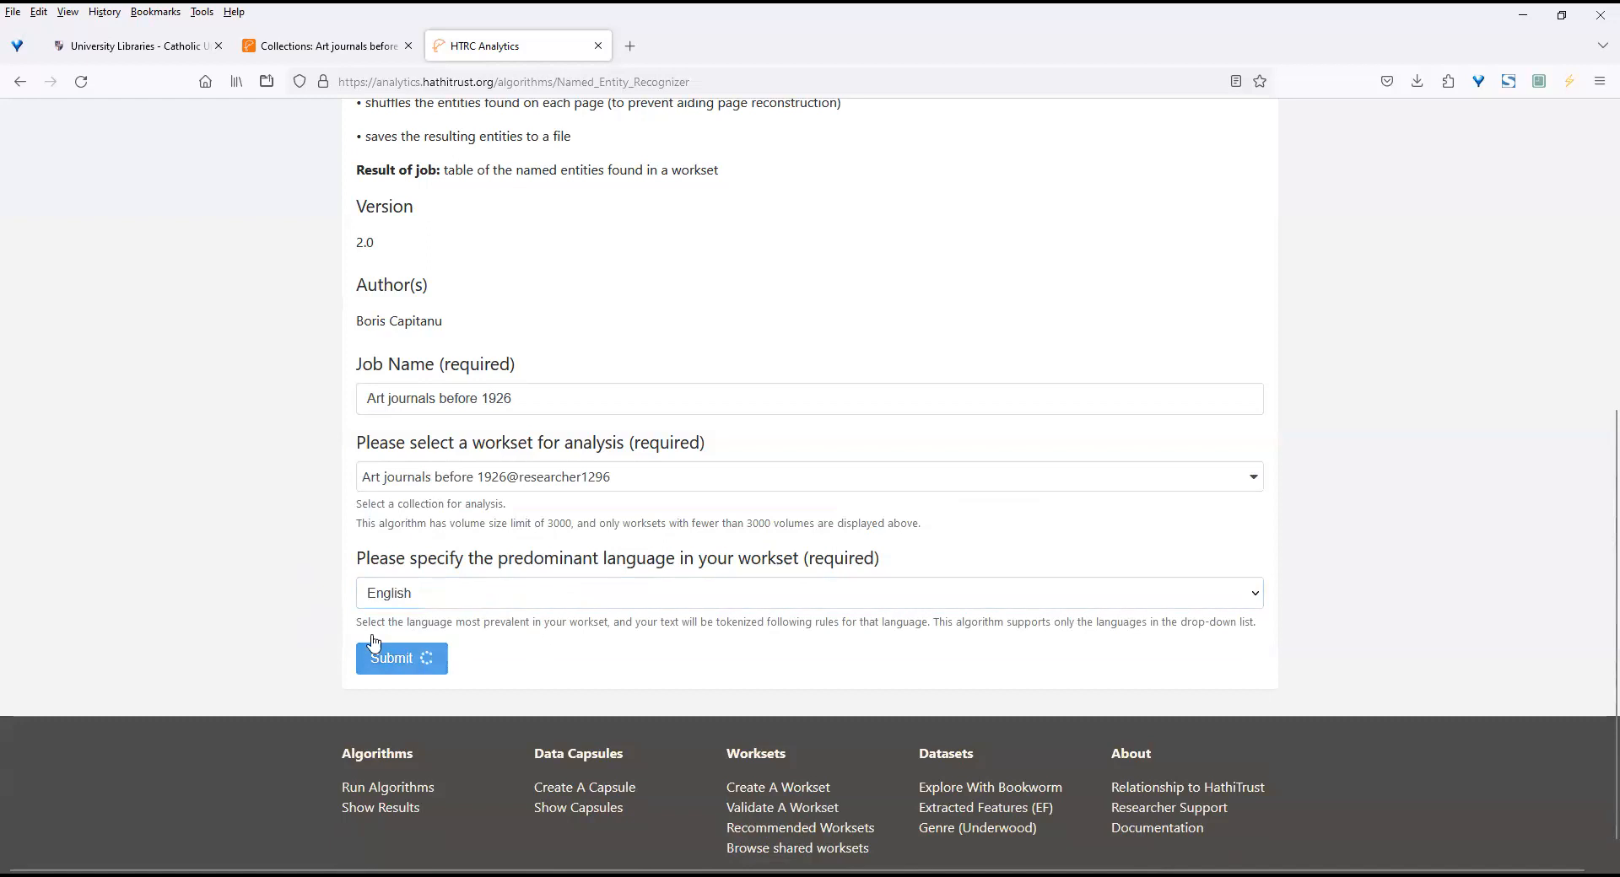
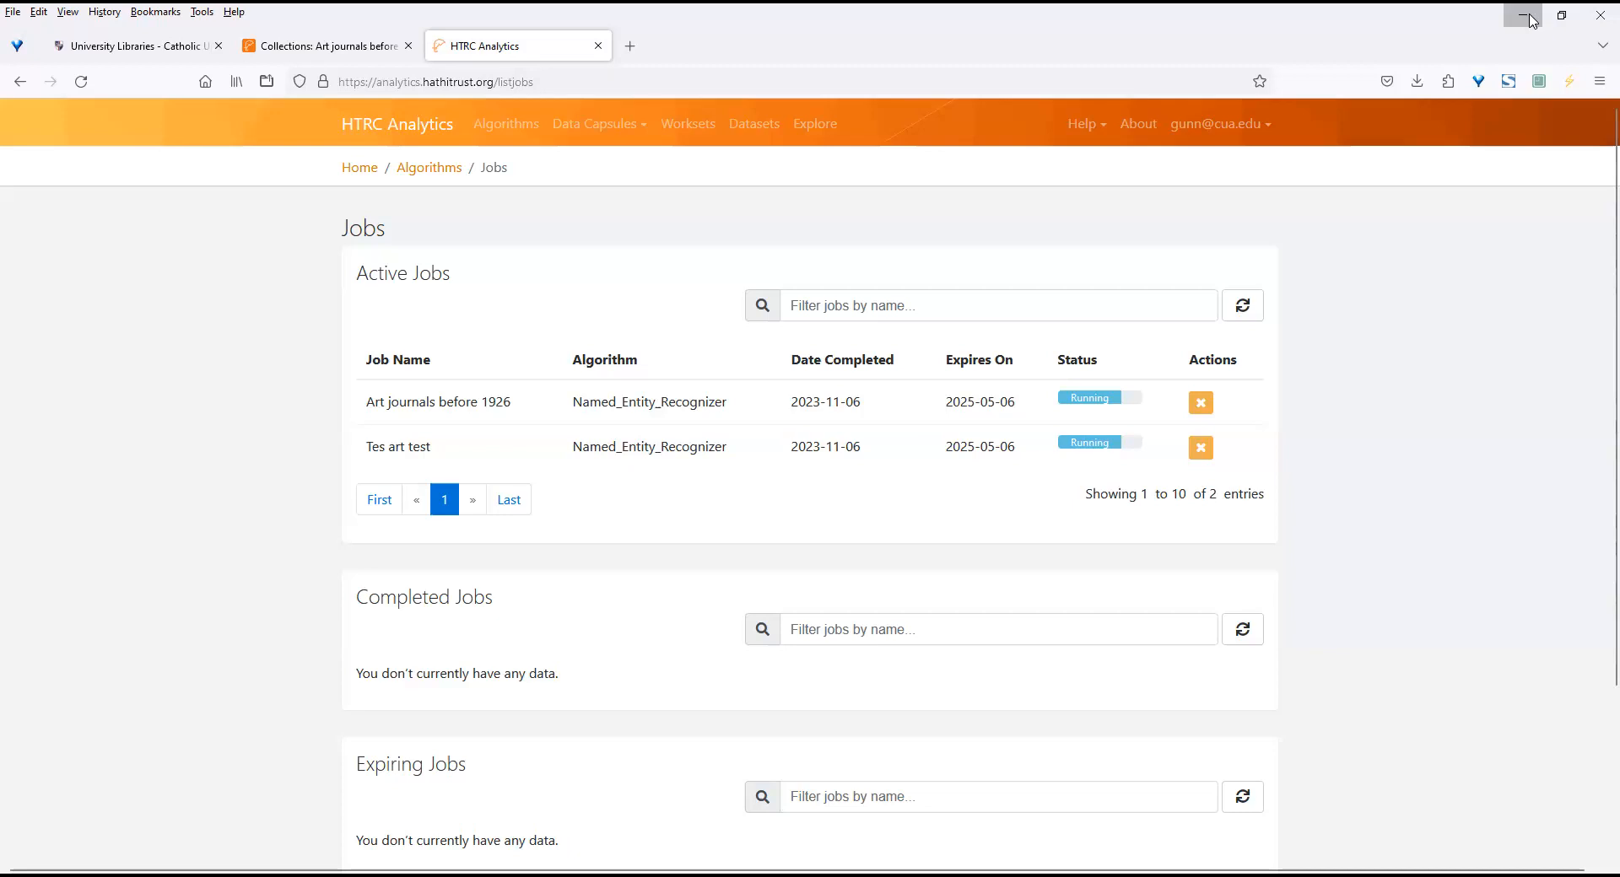
# Minimize the browser window with the jobs list and show the HathiTrust Digital Library and HTRC Analytics home pages in the other window.
pyautogui.click(1533, 21)
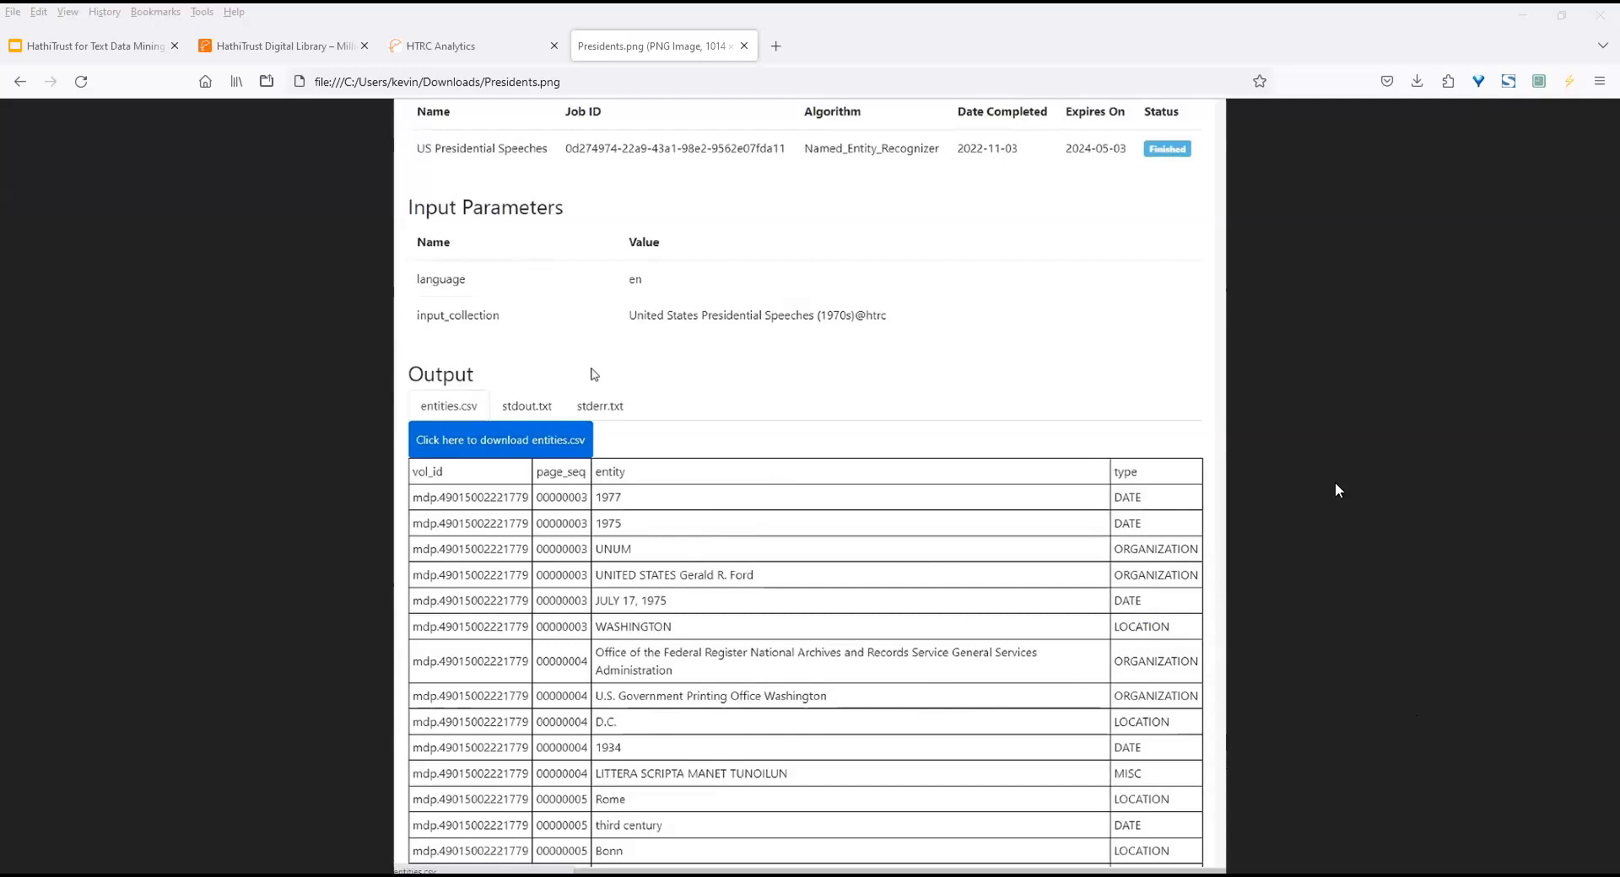
pyautogui.click(301, 54)
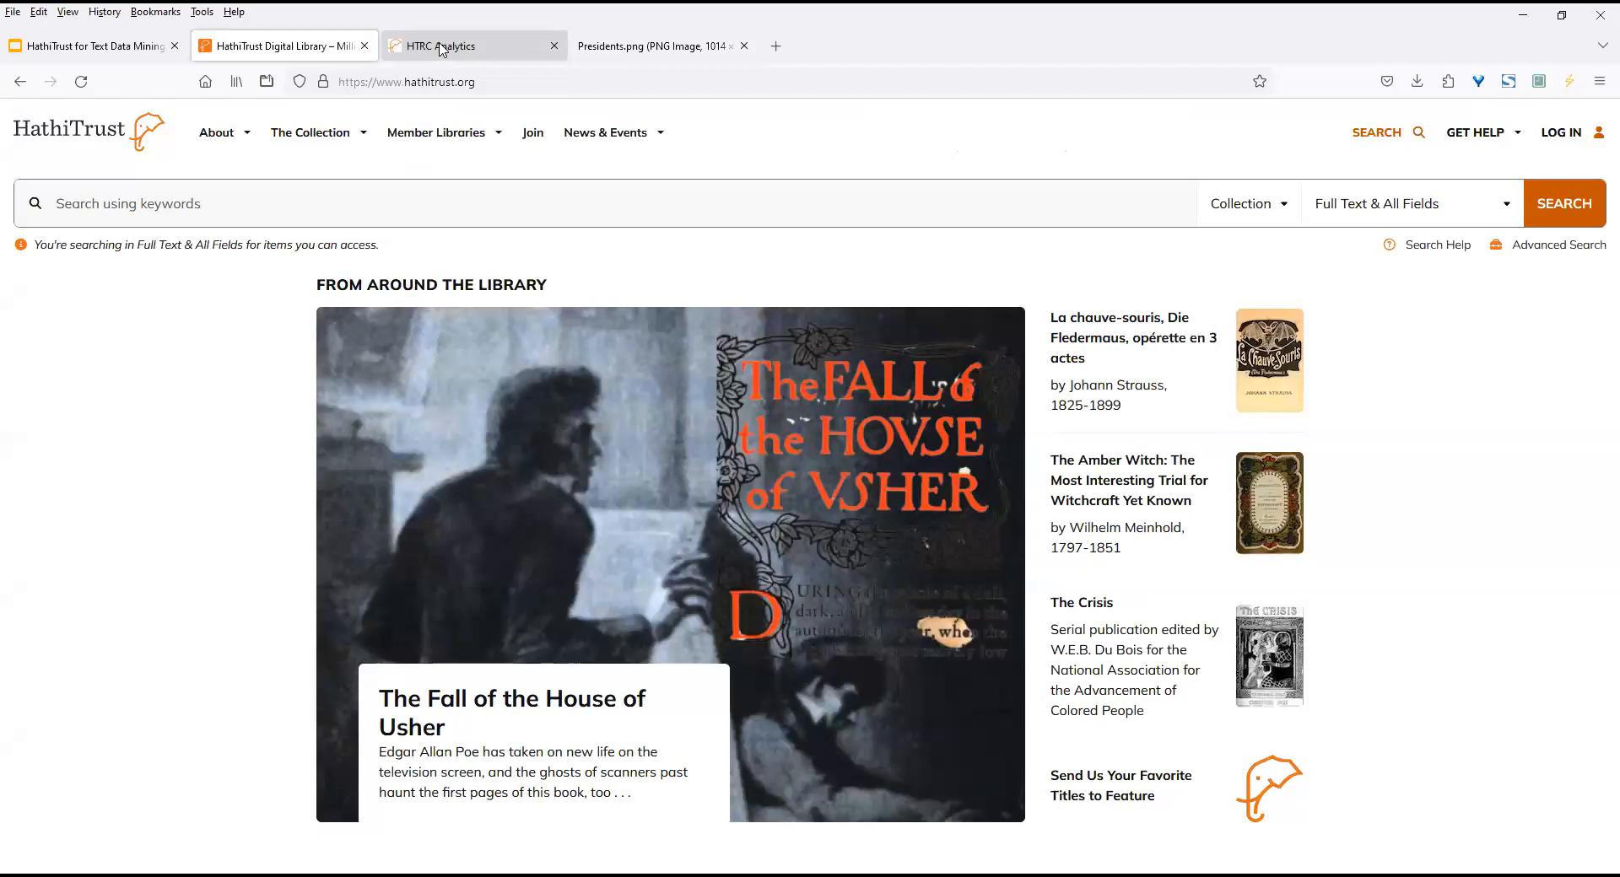
pyautogui.click(440, 51)
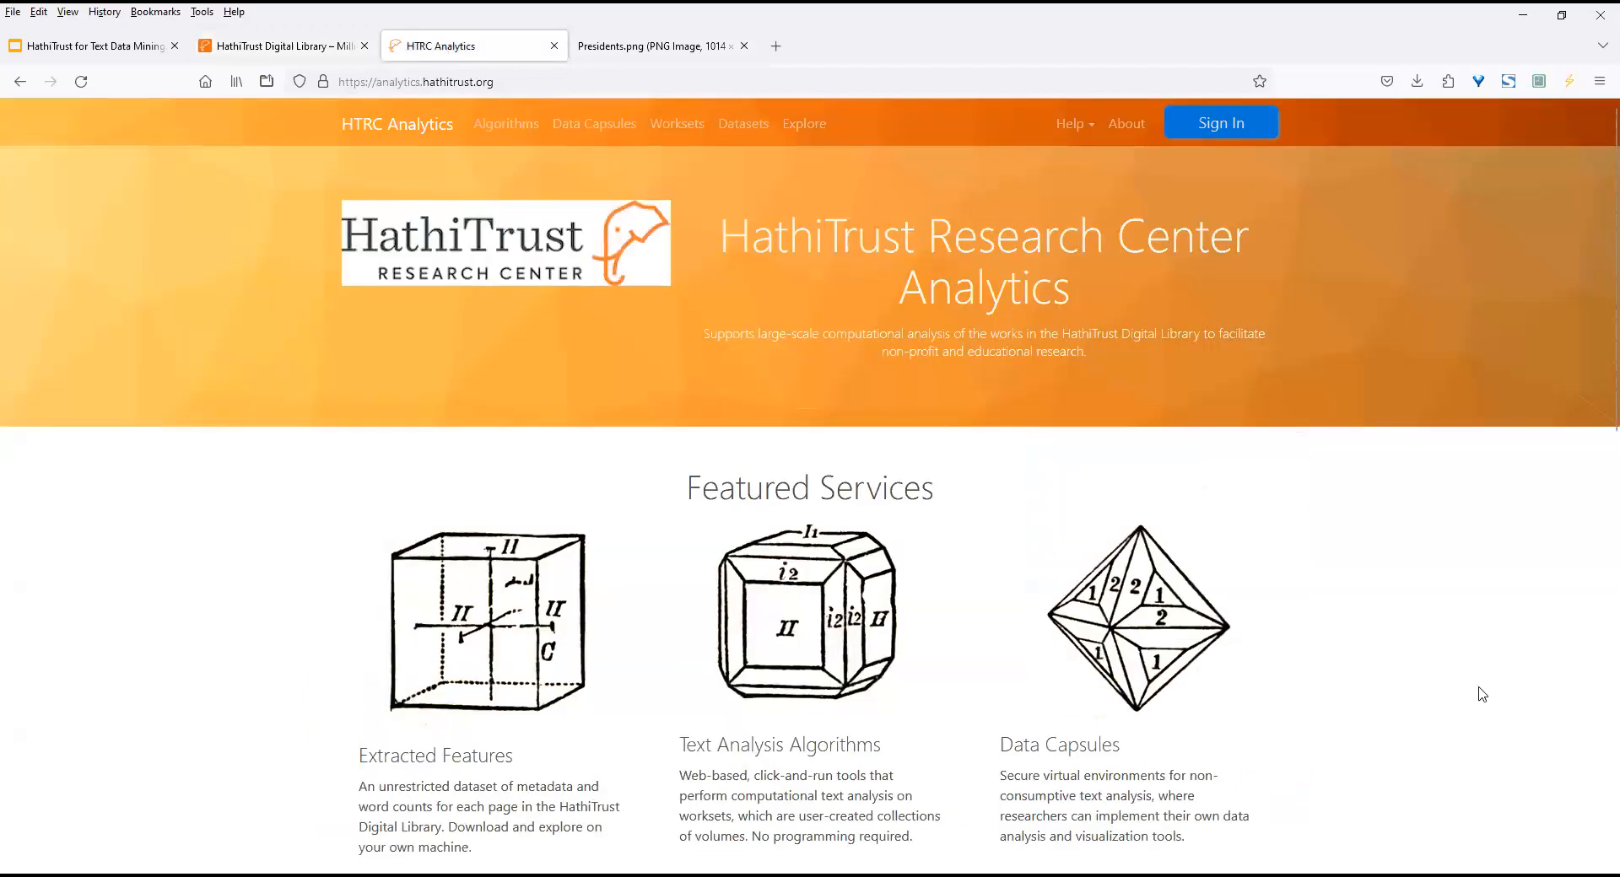